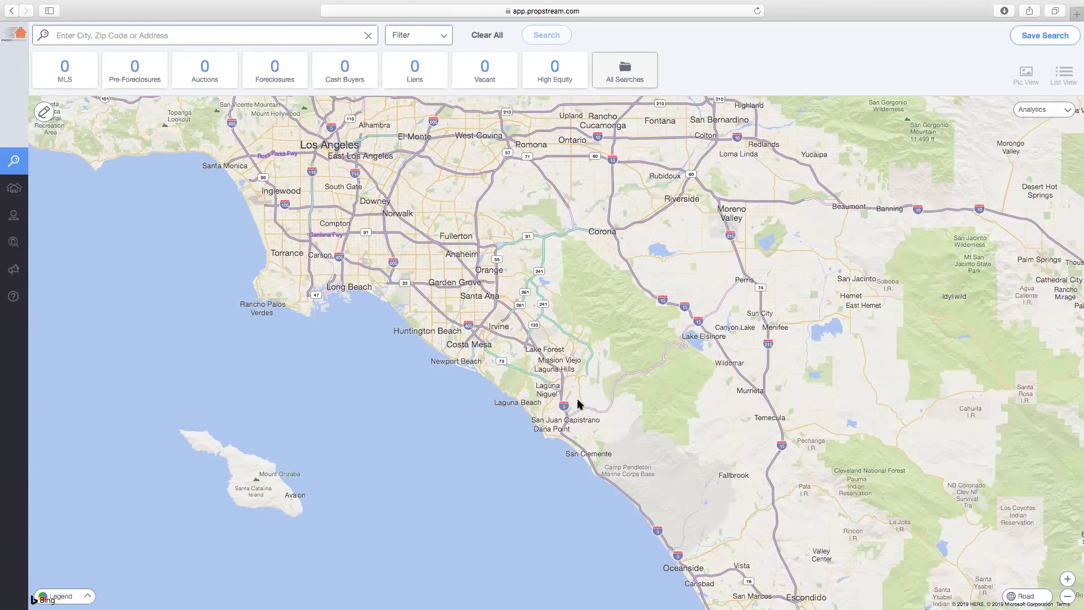
Zoom out to the whole US, search Miami, FL, and show its 33,591 MLS properties
scroll(576, 398, down, 5)
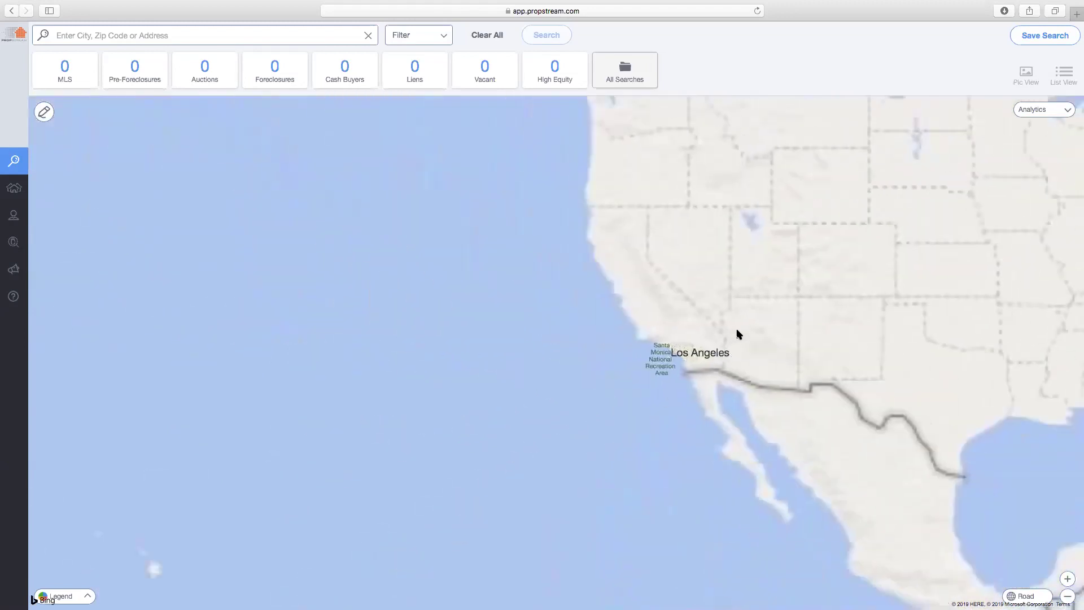
drag(737, 333, 390, 415)
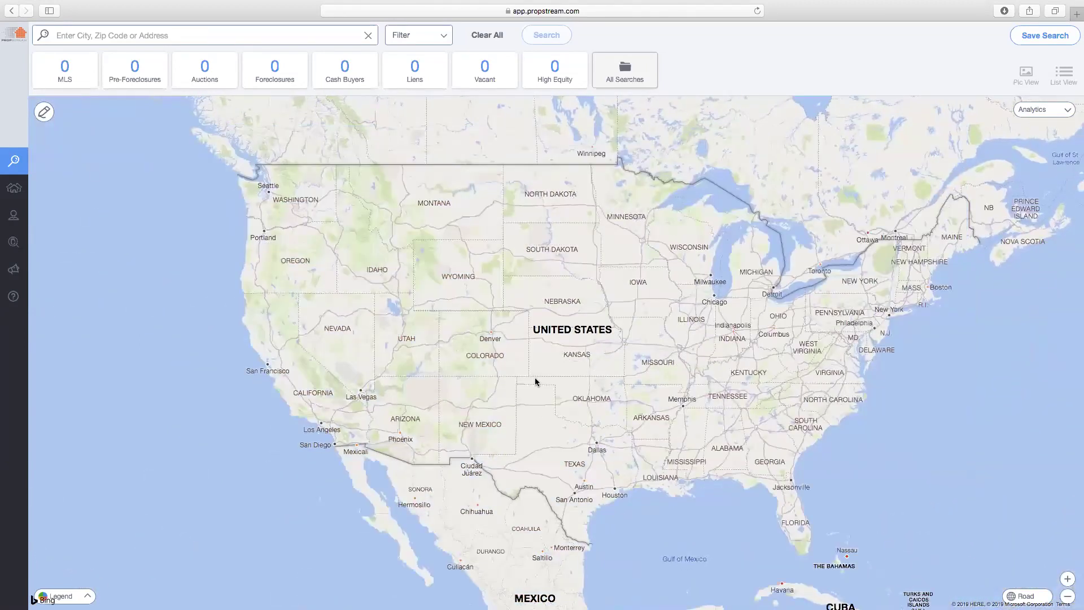
click(217, 34)
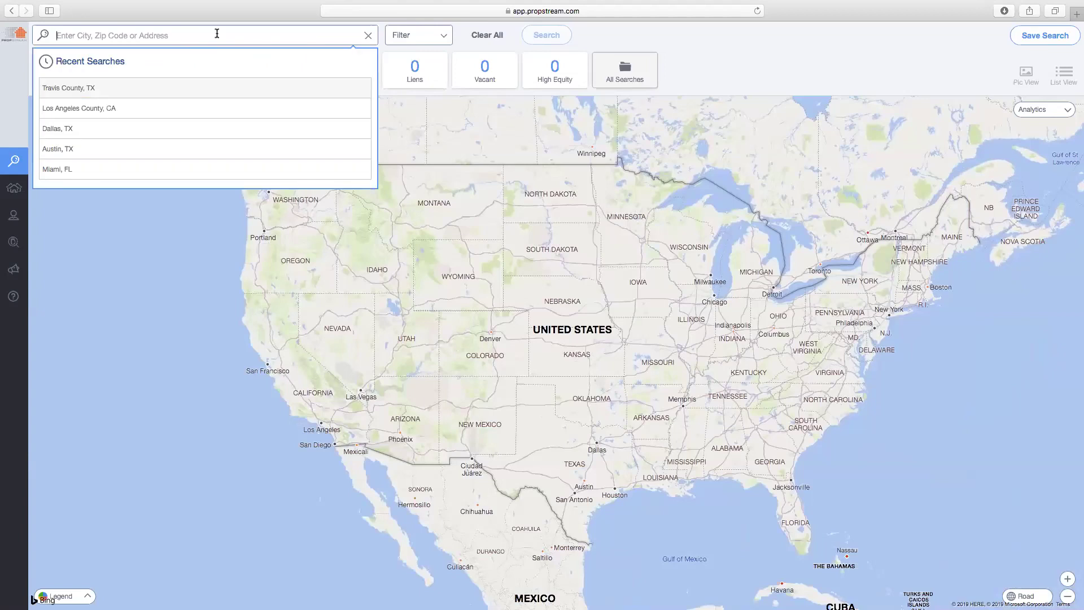
text(Miami)
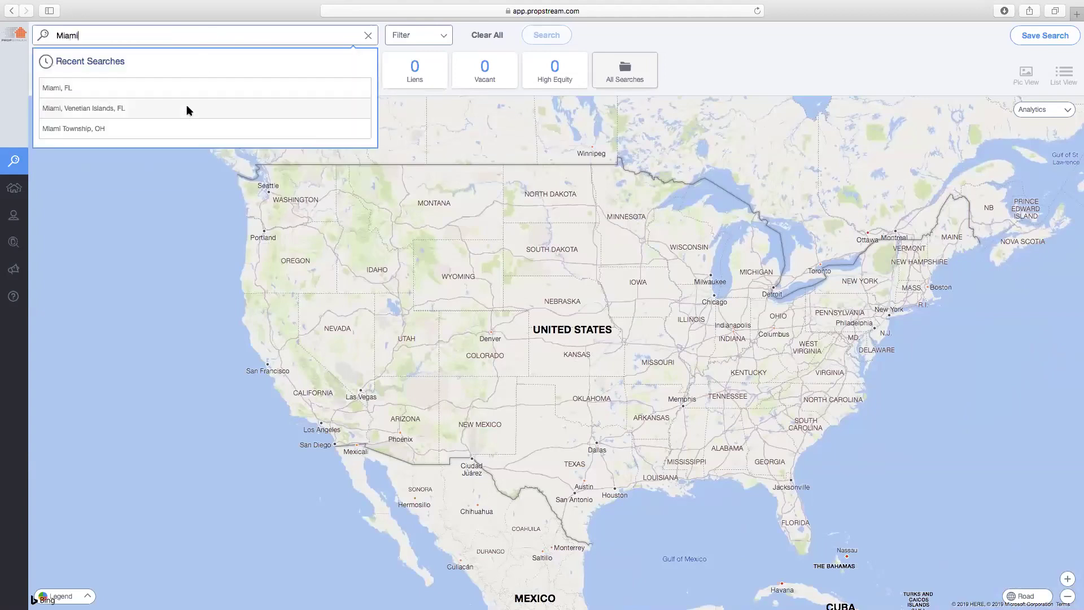
click(194, 90)
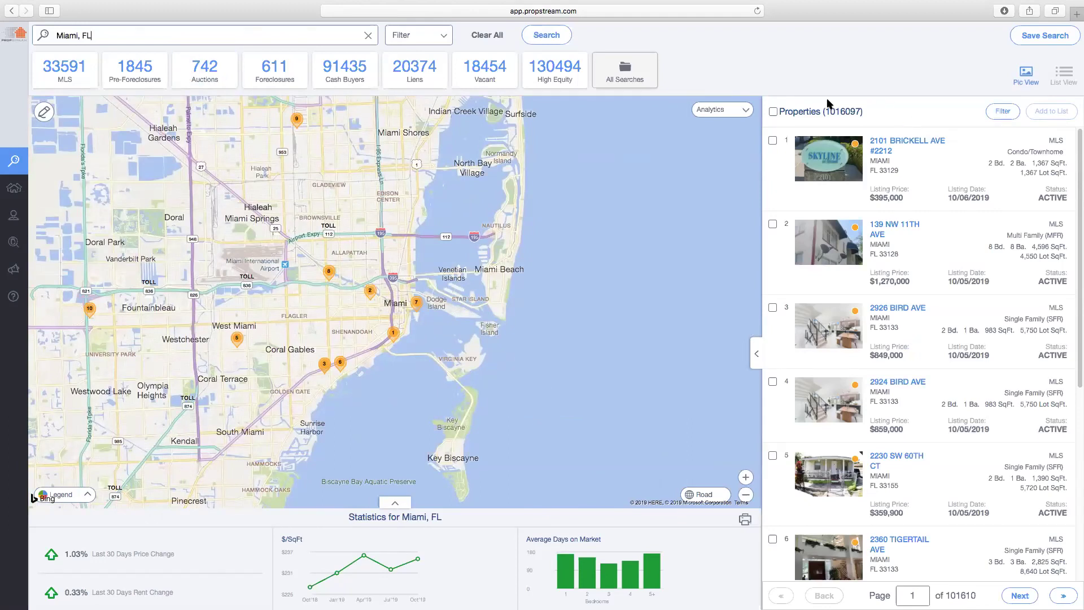
drag(826, 109, 863, 111)
click(82, 76)
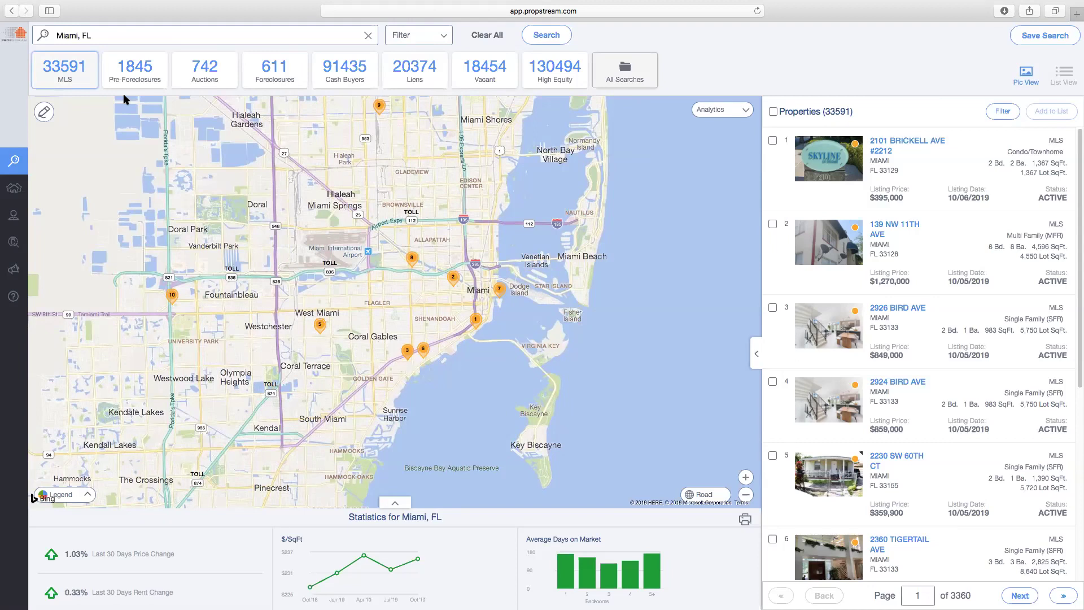
Review Miami's pre-foreclosure, auction and foreclosure lists, ending on the 91,435 Cash Buyers properties
click(134, 80)
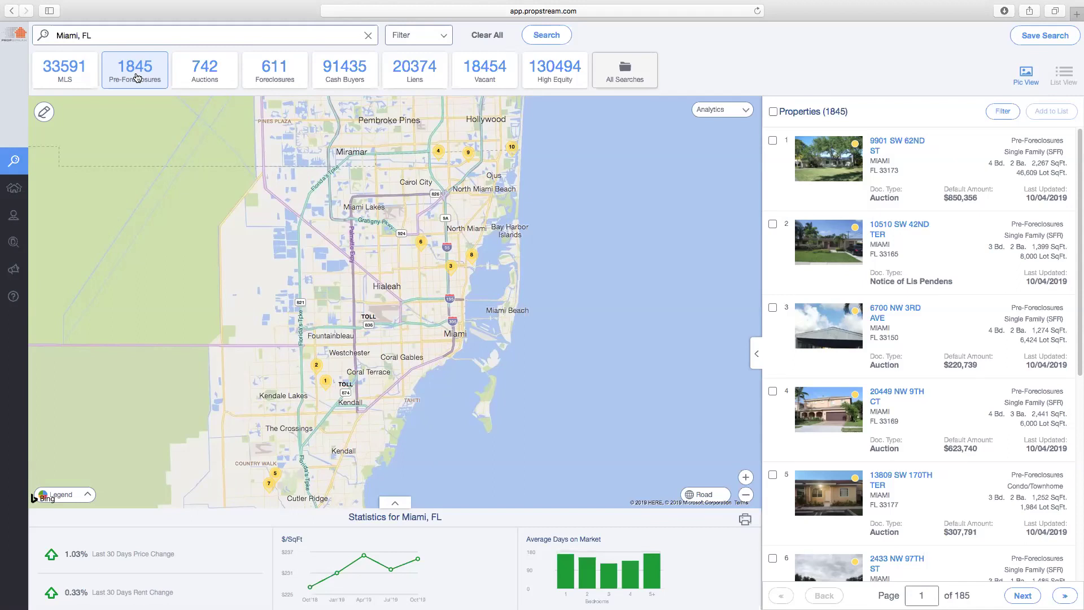
click(205, 68)
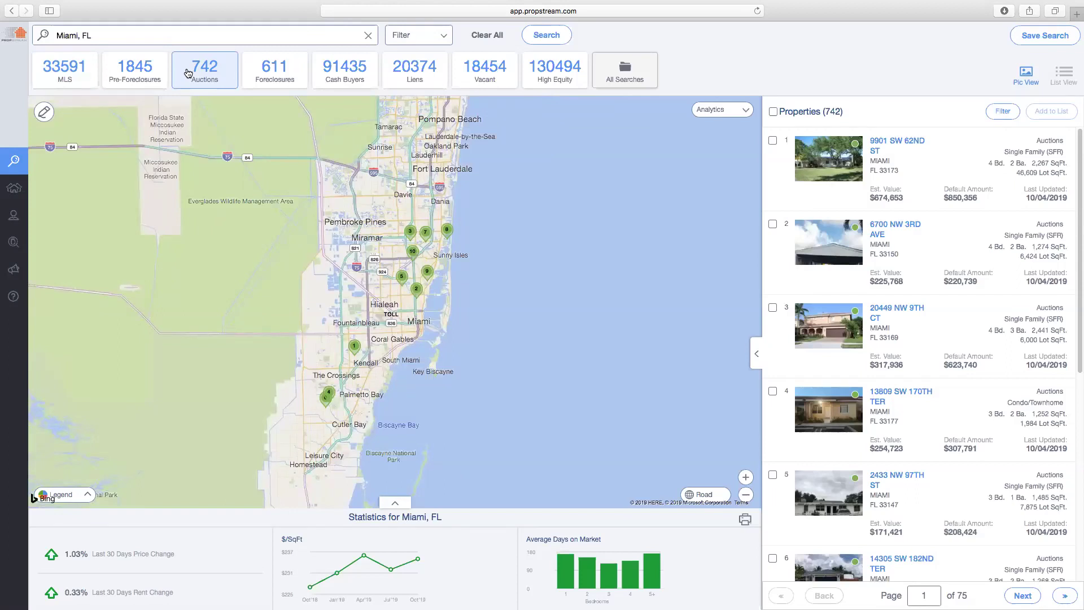
click(274, 68)
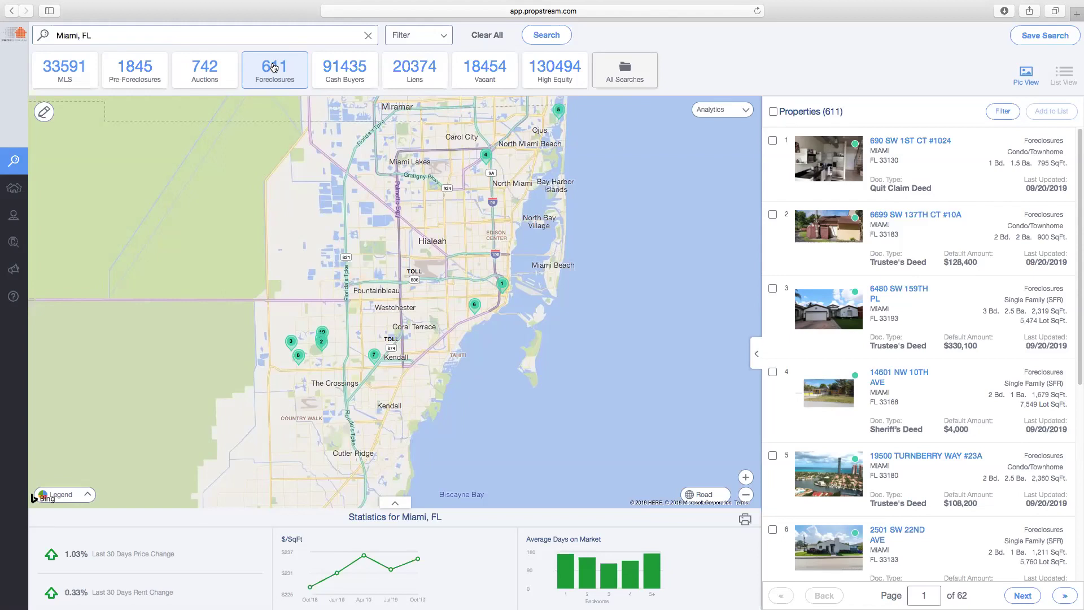
click(332, 71)
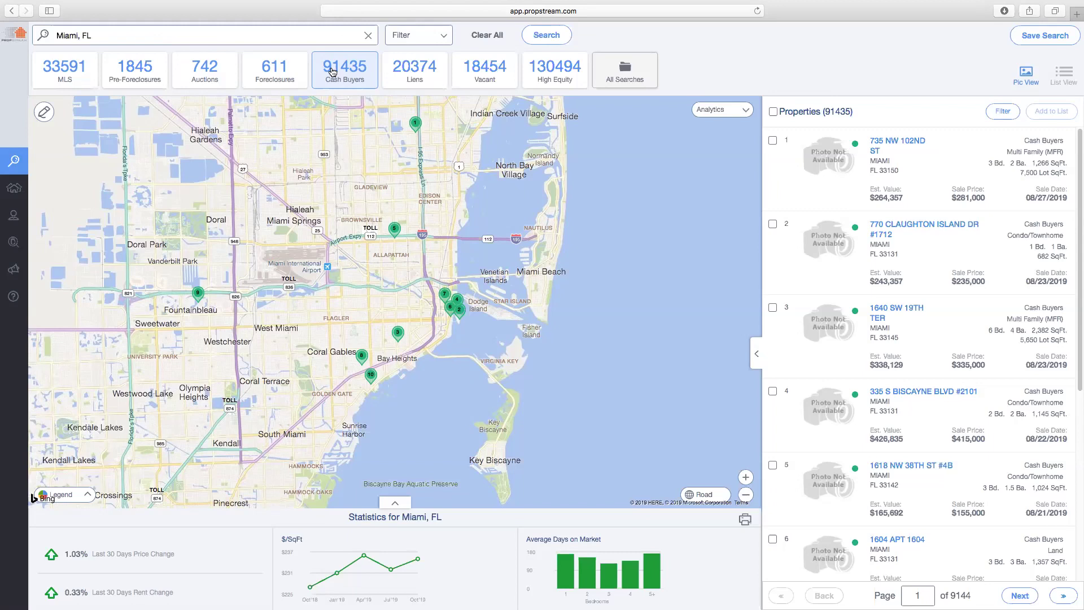
Review the Liens list, then switch to the 18,454 Vacant Miami properties
click(411, 77)
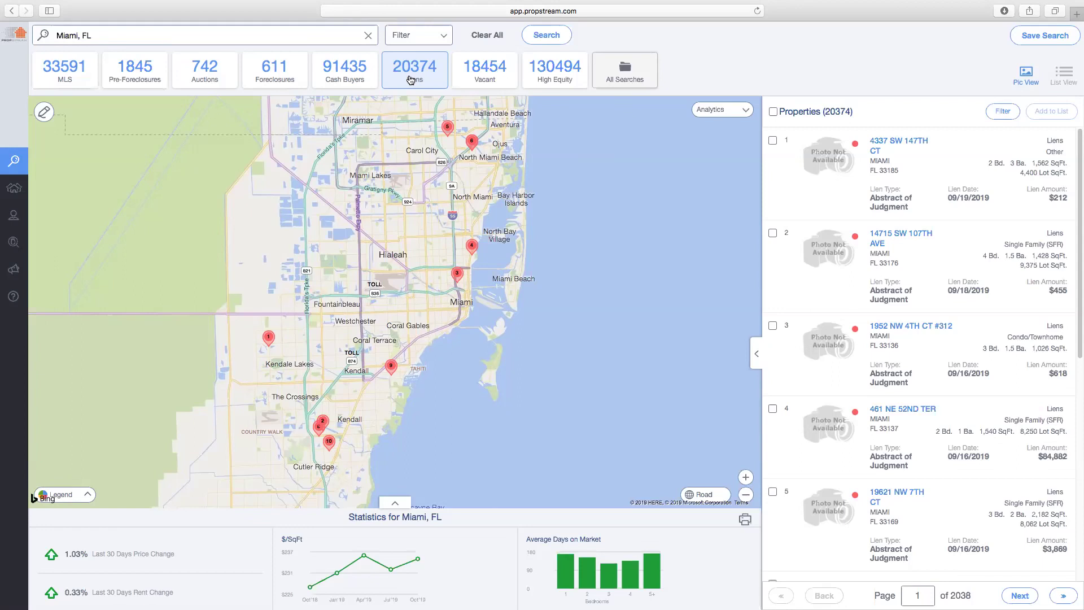
click(483, 70)
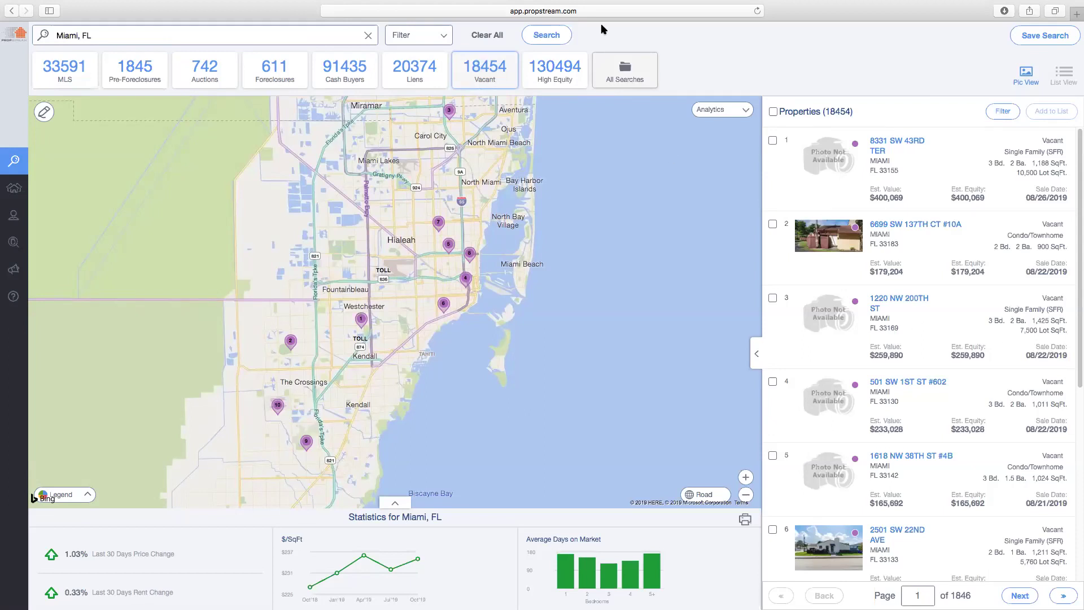
Show the 130,494 High Equity Miami properties and open Search Options
click(562, 75)
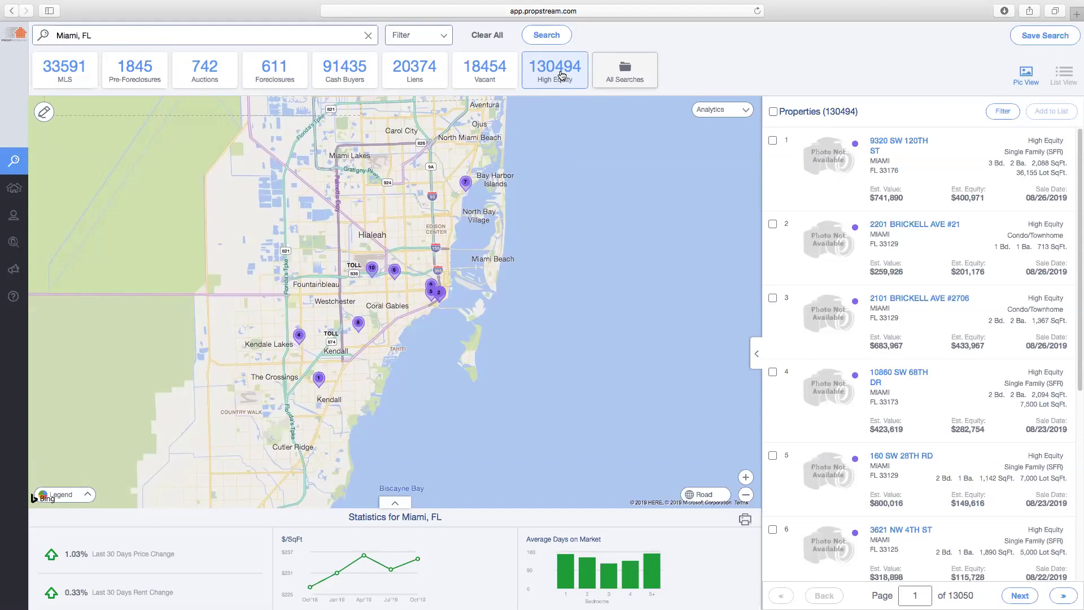
click(430, 41)
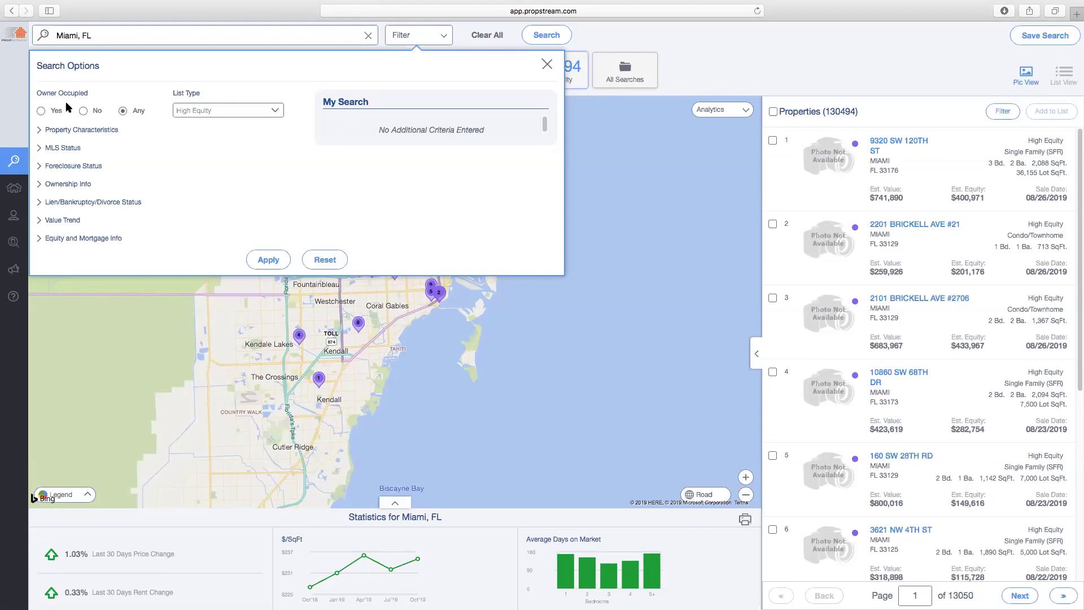
Filter to owner-occupied properties with list type Pre-Foreclosures
click(55, 111)
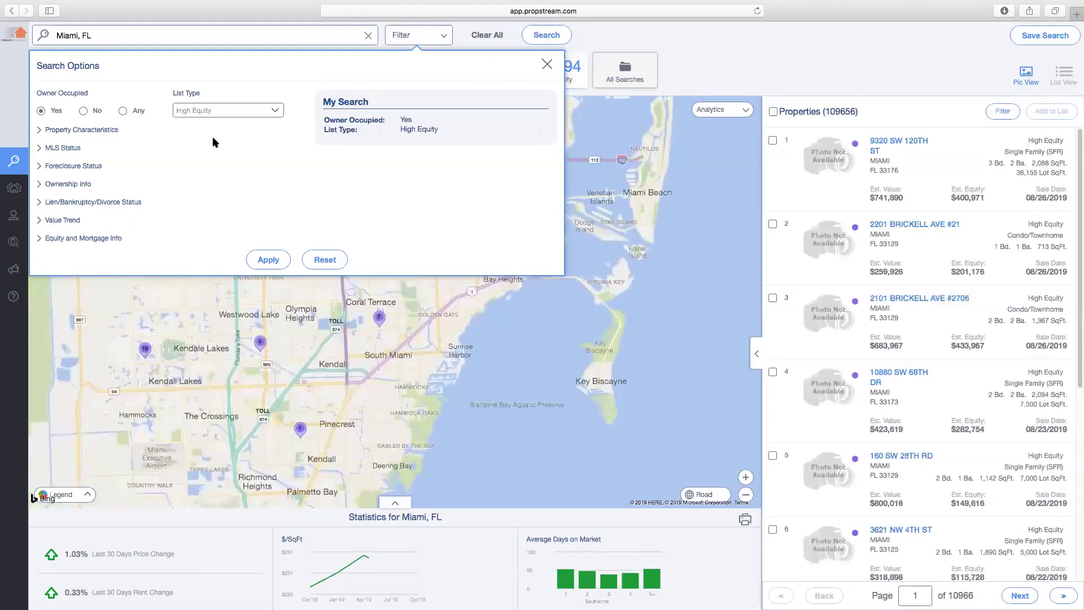
click(236, 113)
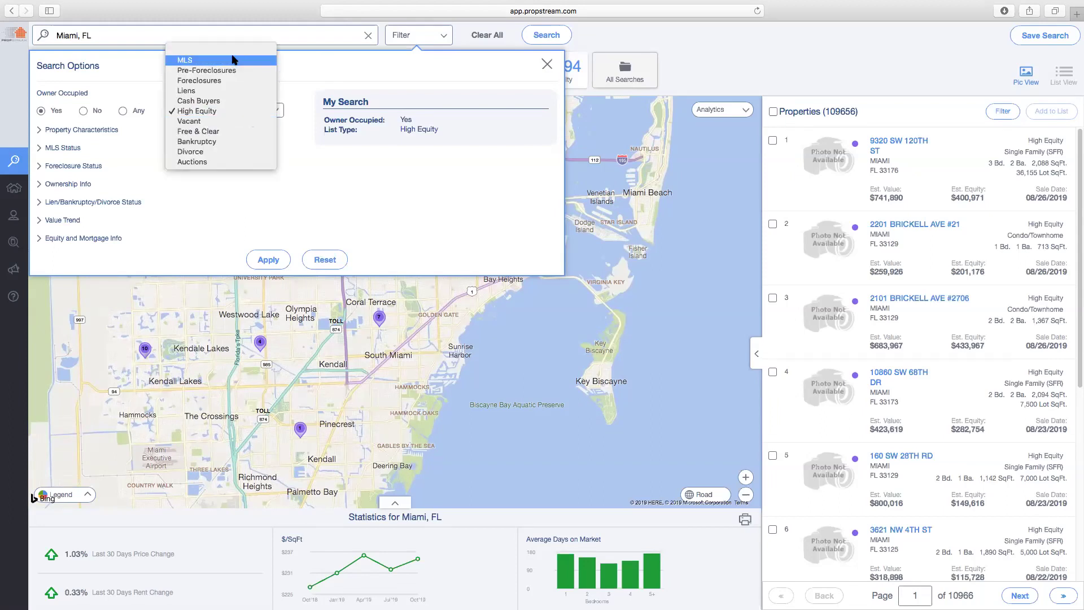
click(414, 41)
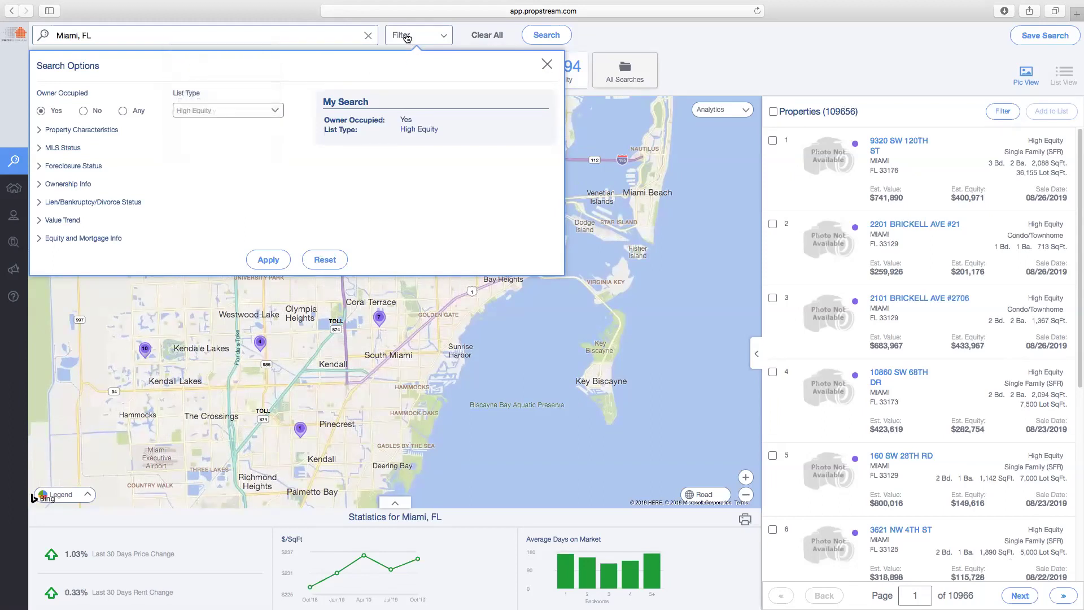
click(436, 34)
click(412, 36)
click(223, 107)
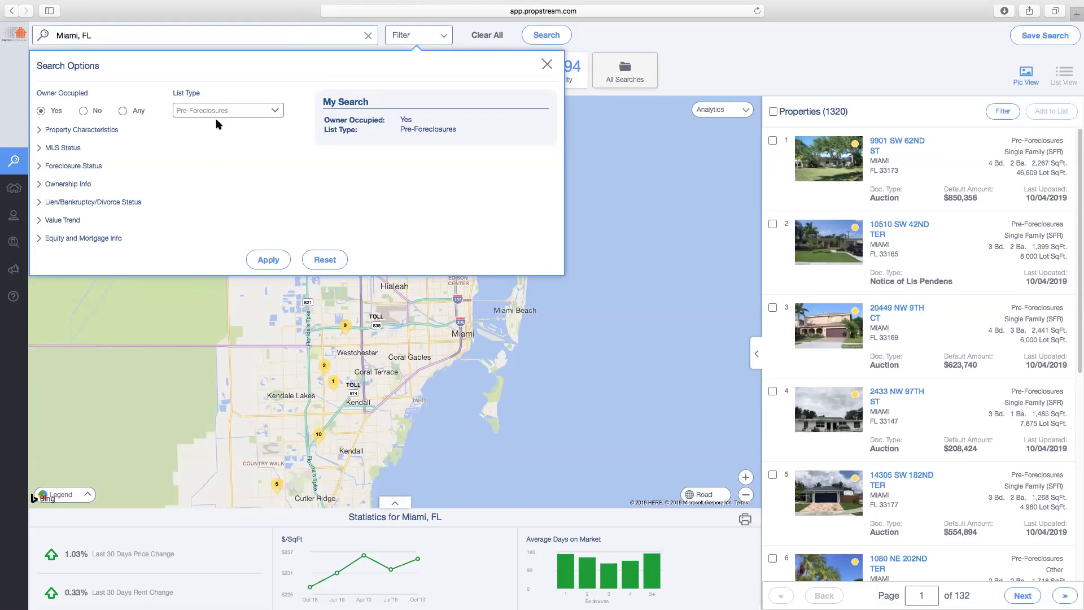
Set Property Type to Single Family, leaving 867 results, and expand MLS Status
click(71, 133)
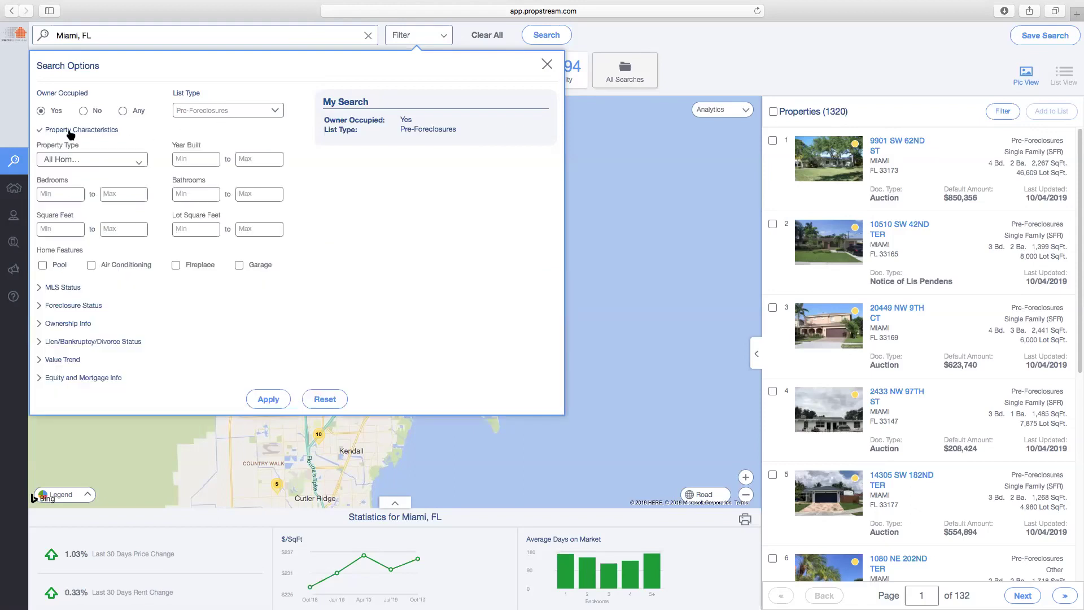
click(99, 162)
click(97, 181)
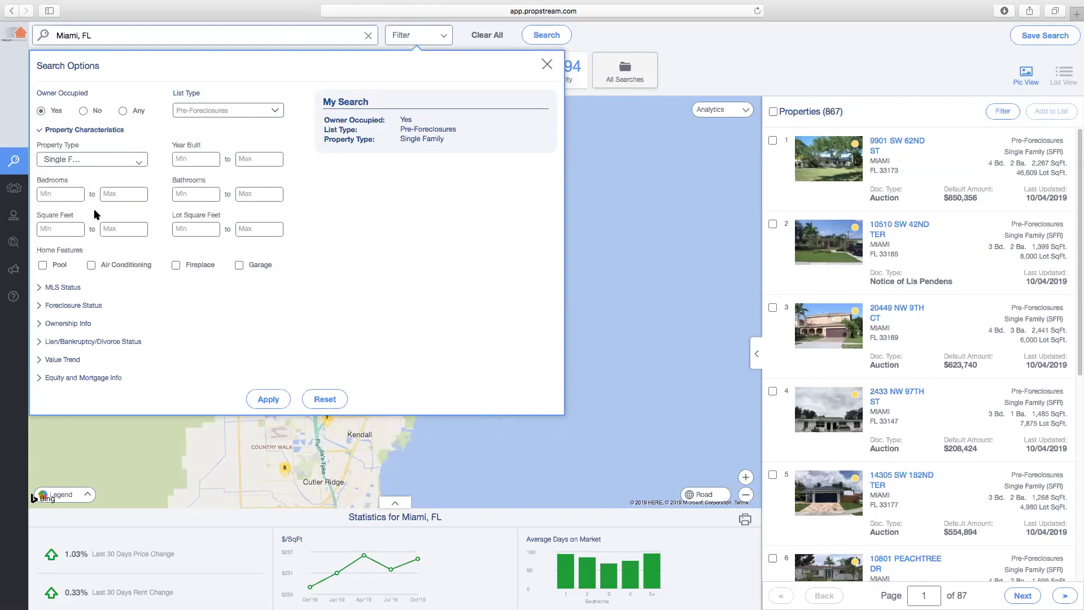
click(113, 131)
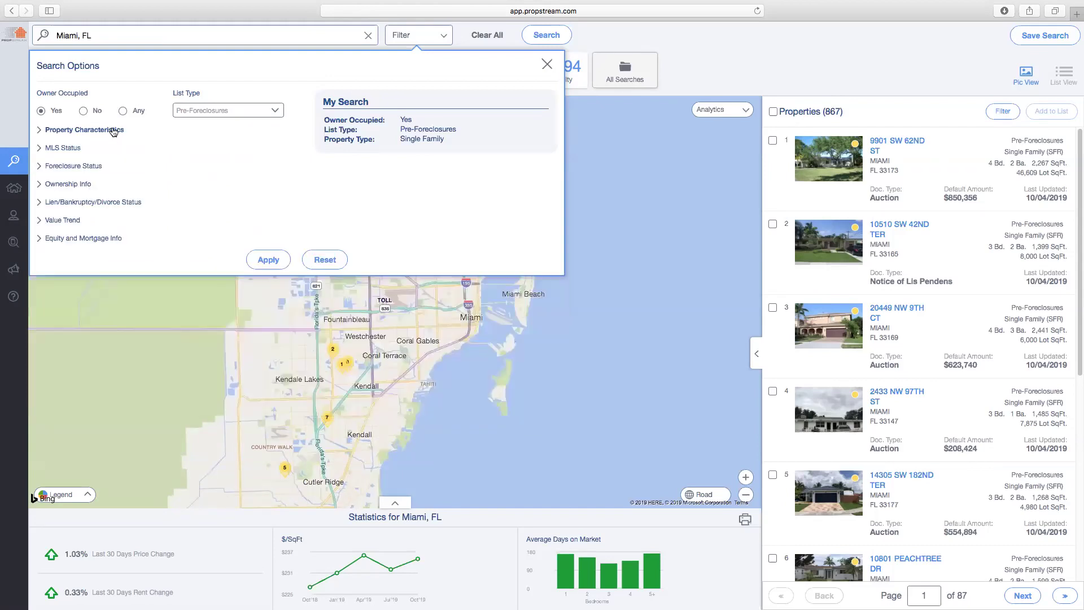
click(77, 151)
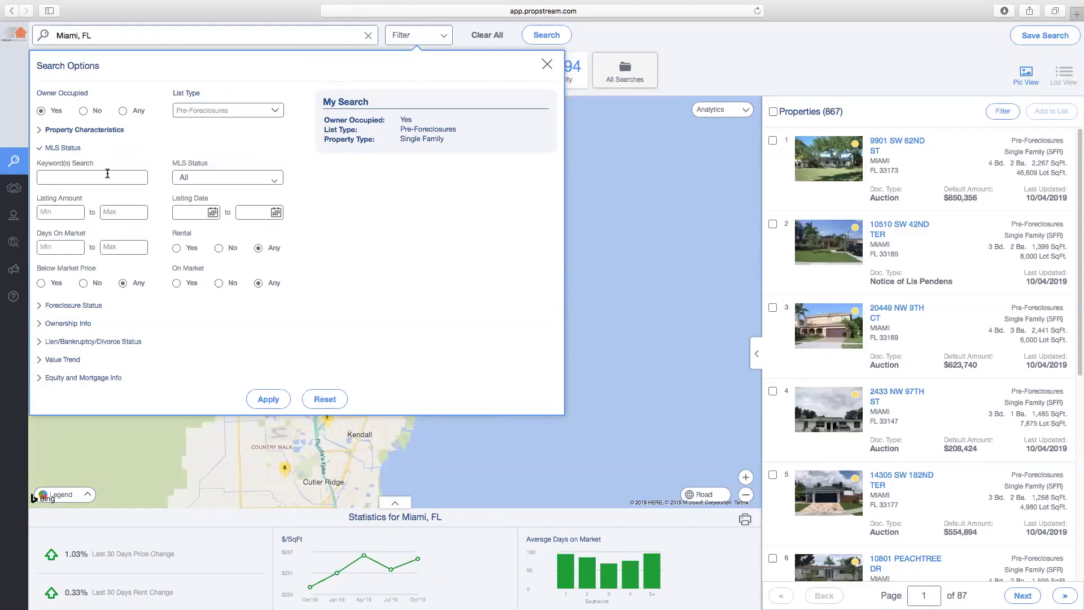
Try Active and Fail MLS statuses and 180 days on market, leaving MLS status at All
click(411, 37)
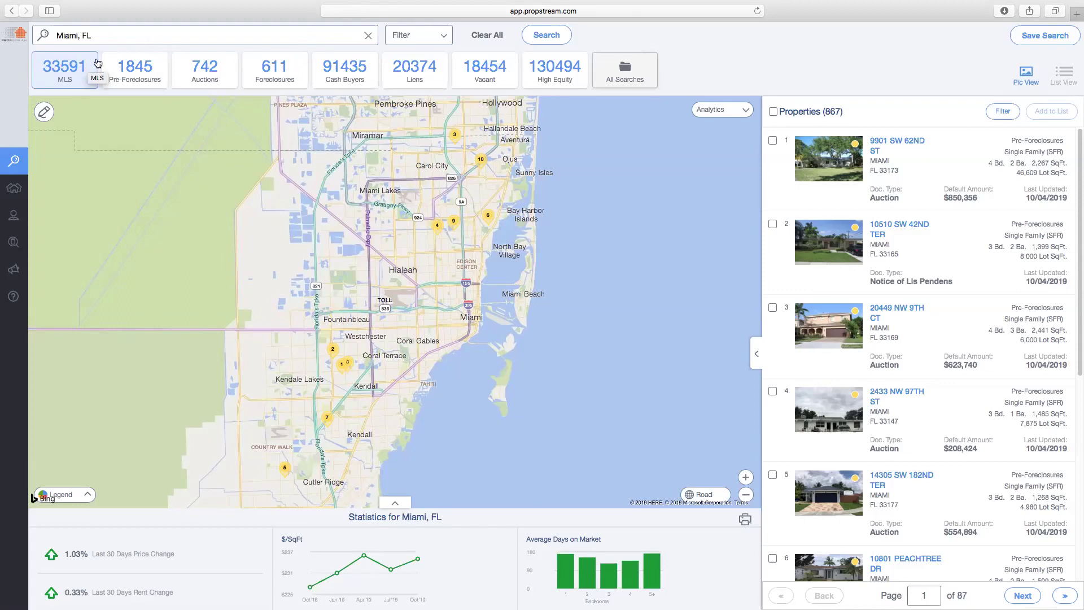
click(427, 36)
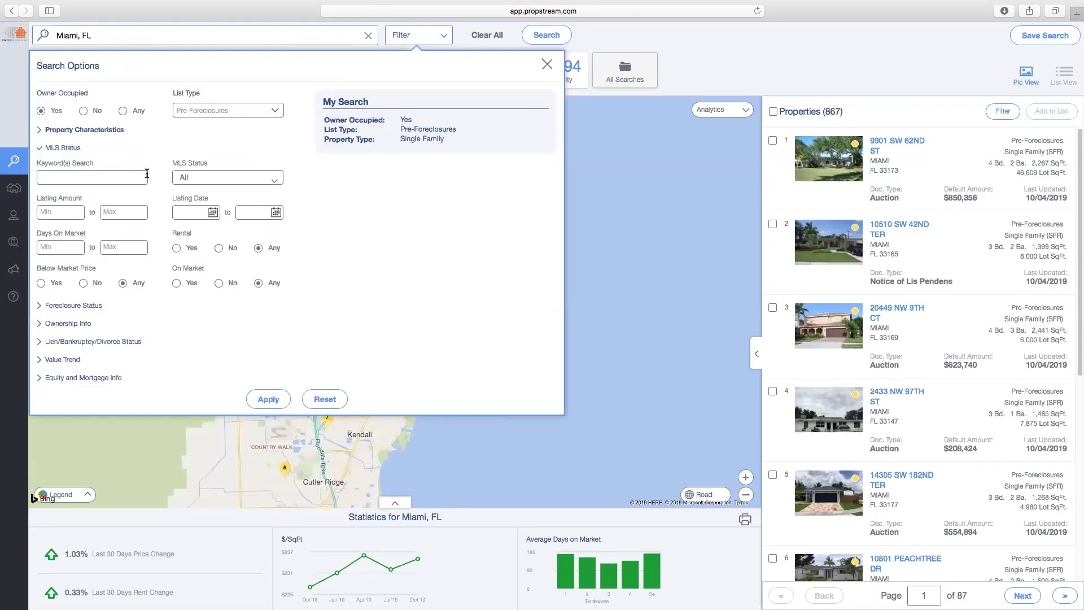
click(226, 176)
click(232, 199)
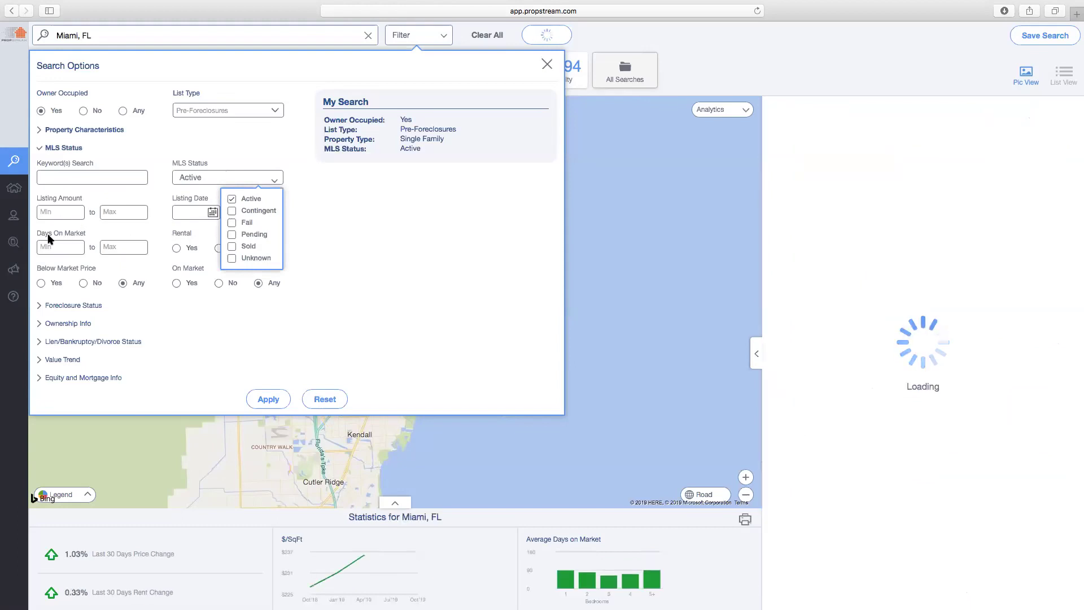
click(55, 249)
text(180)
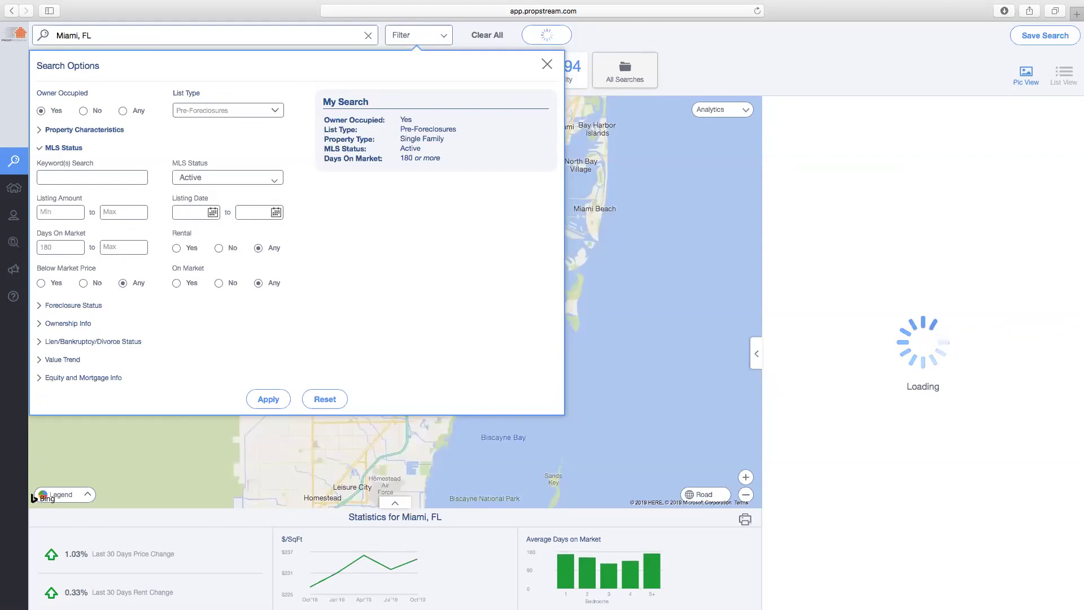
key(BackSpace)
key(BackSpace)
key(BackSpace)
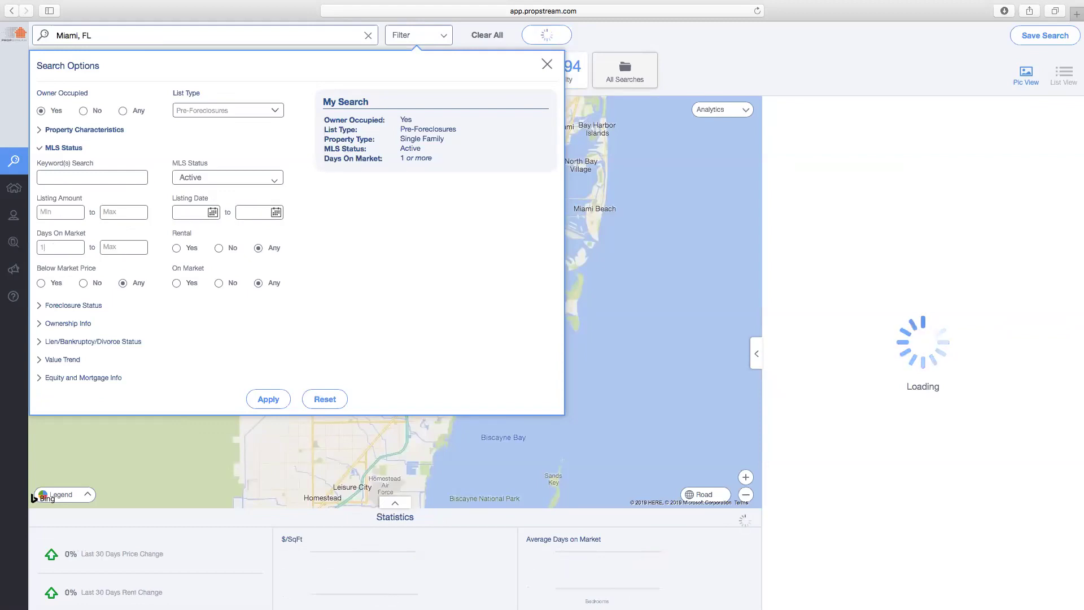
click(208, 180)
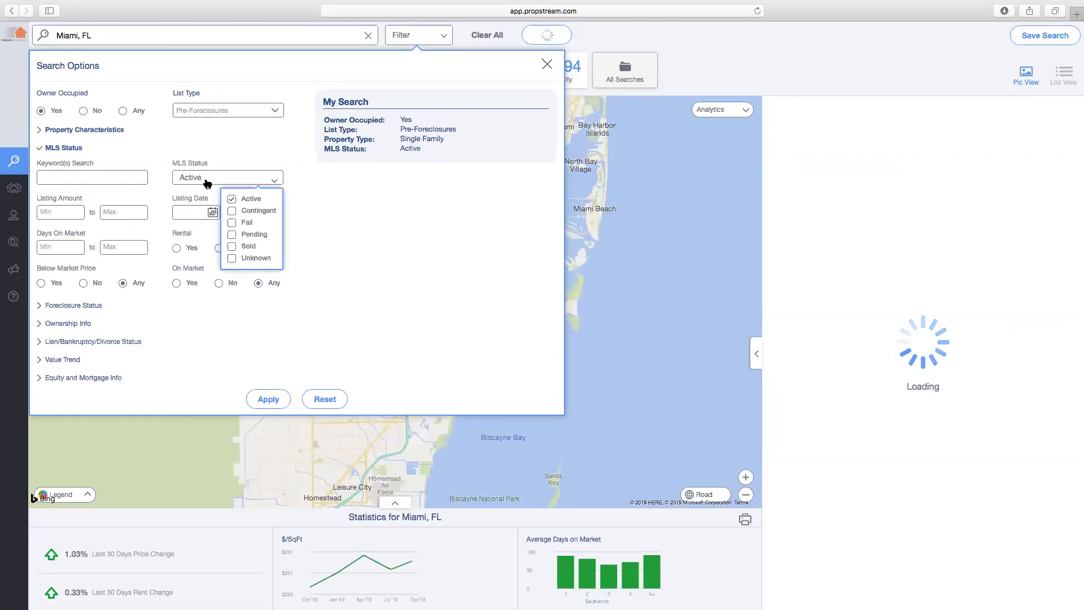
click(231, 199)
click(231, 223)
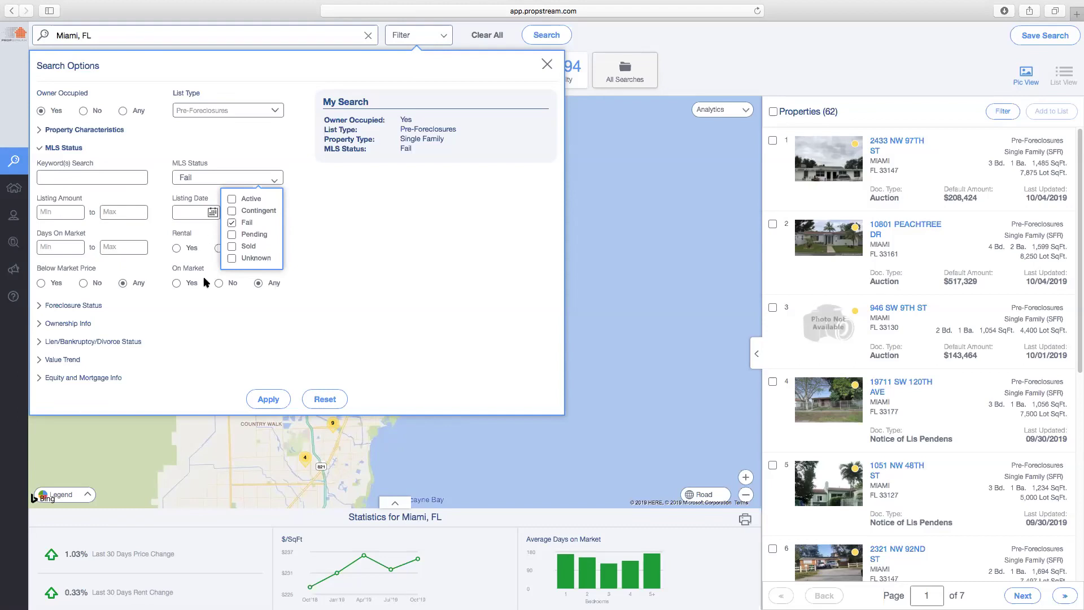
click(232, 222)
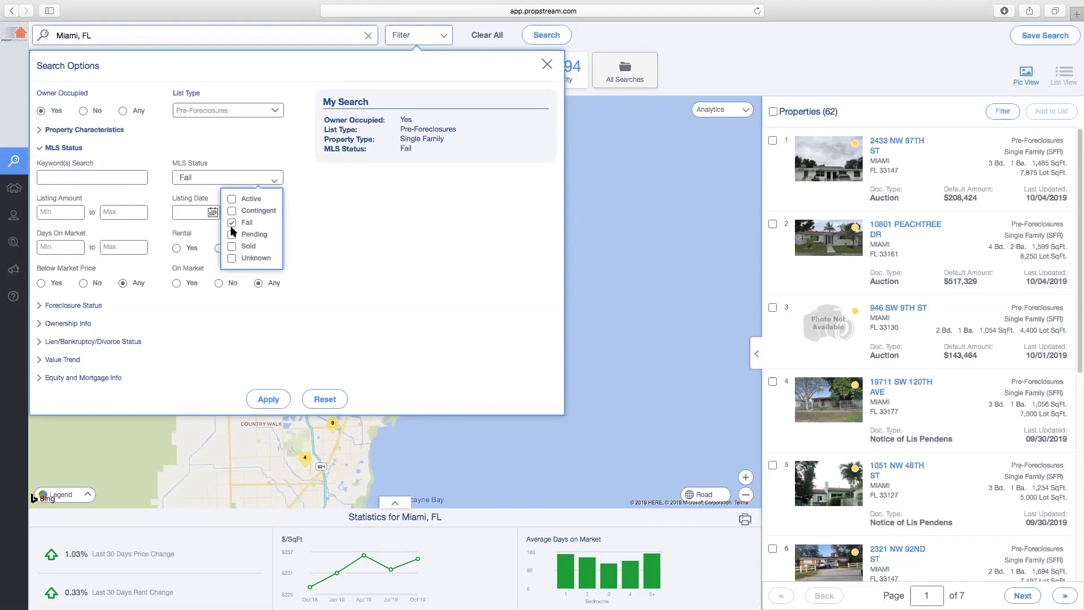
click(308, 213)
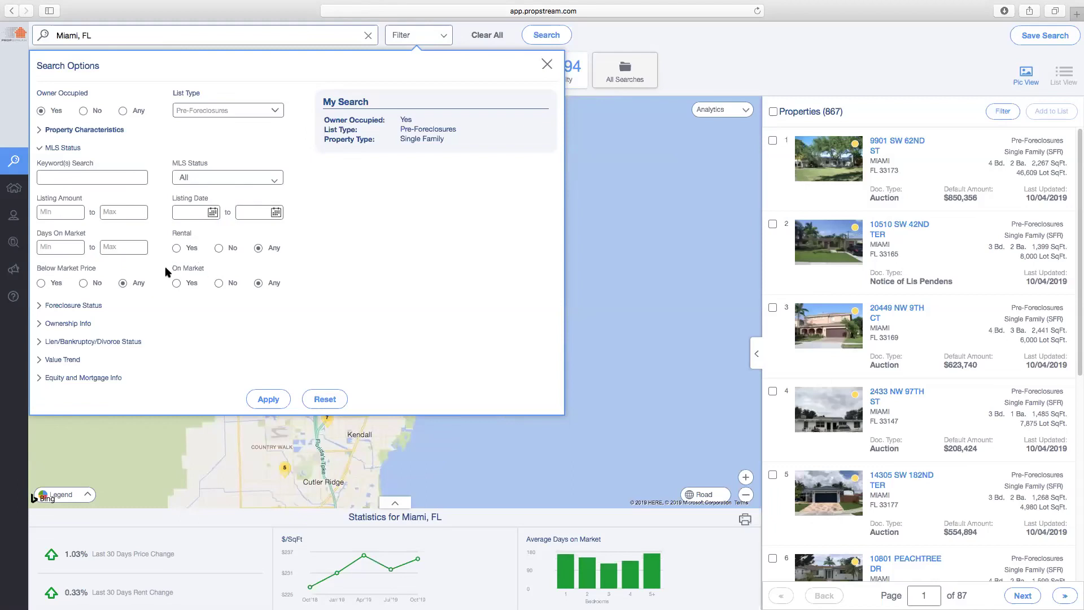
Set On Market to No, cutting results to 773, and collapse MLS Status
drag(168, 268, 220, 265)
click(207, 265)
click(218, 283)
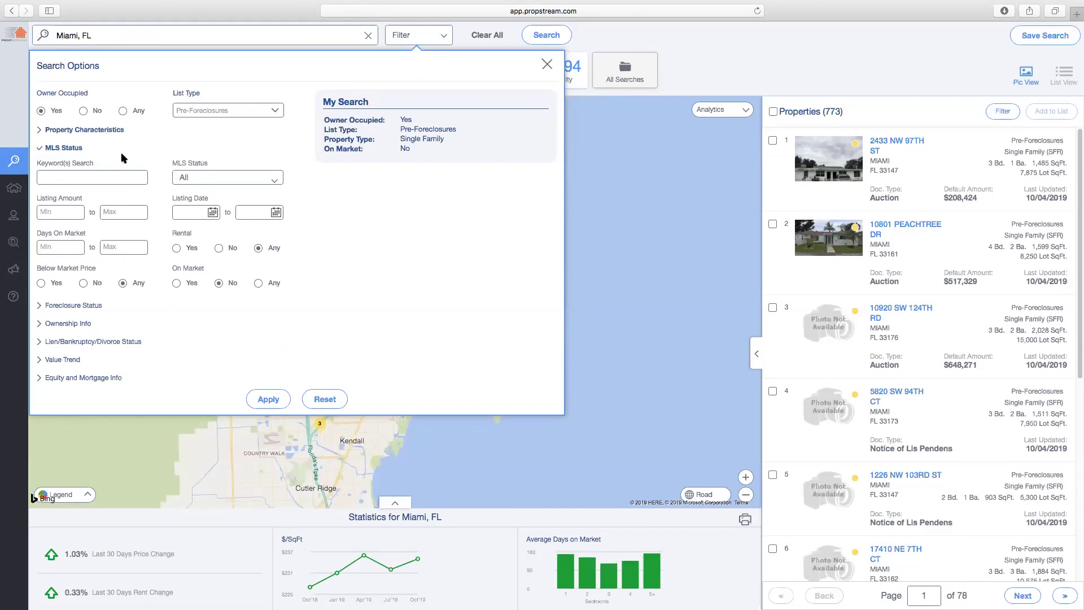
click(70, 149)
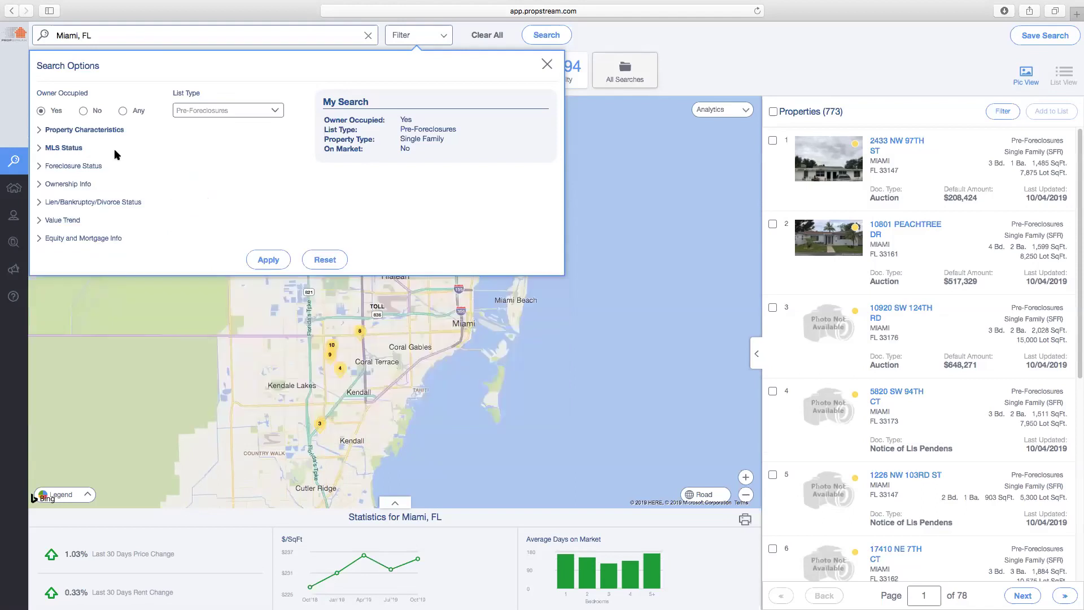
Expand Foreclosure Status, briefly trying list type Bankruptcy before returning to Pre-Foreclosures
click(80, 168)
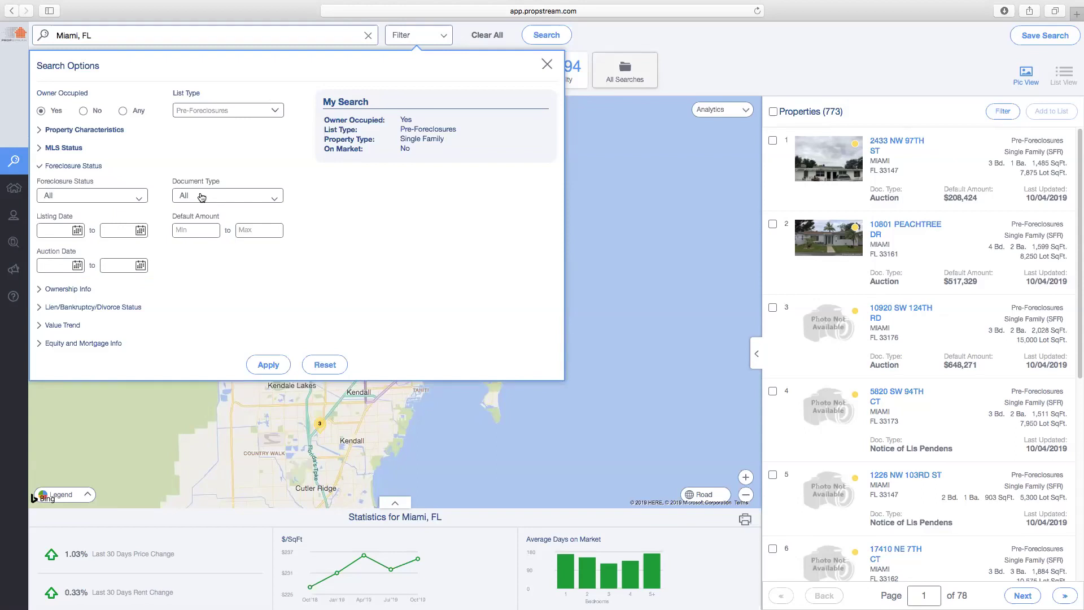
click(220, 112)
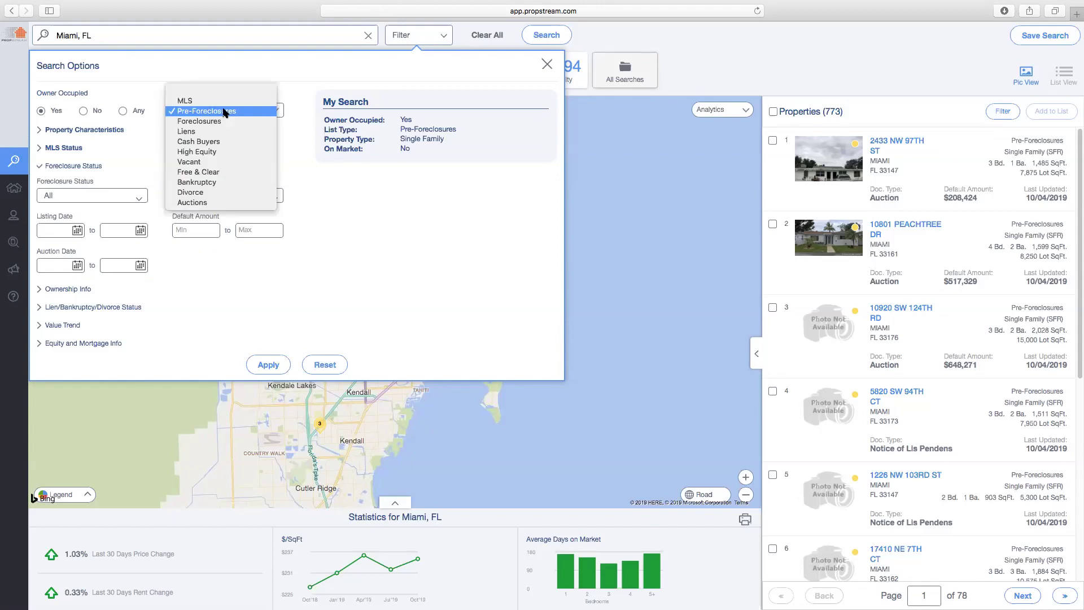
click(196, 182)
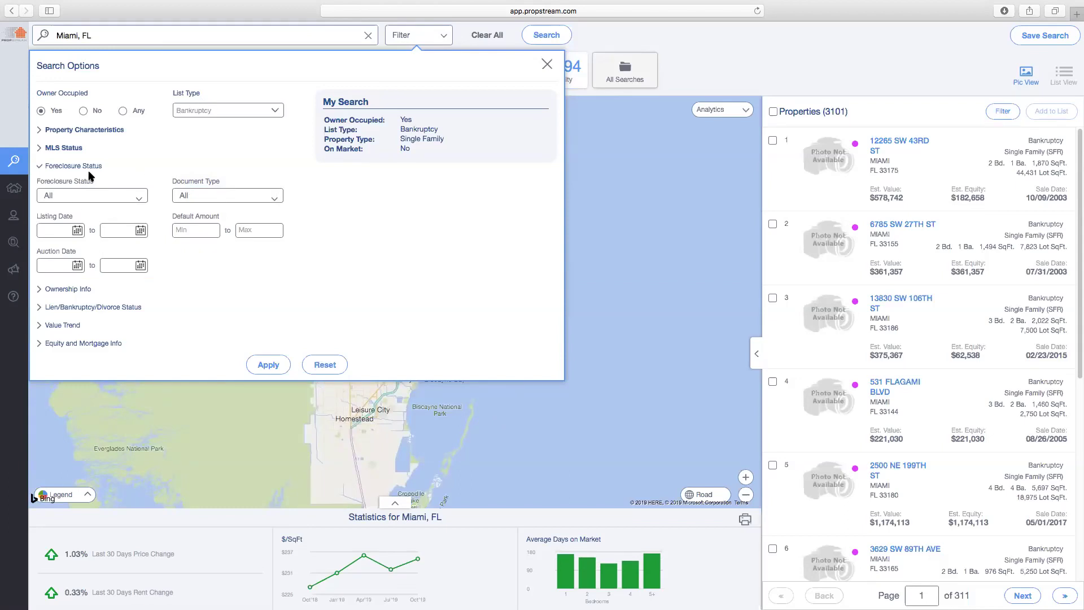
click(77, 196)
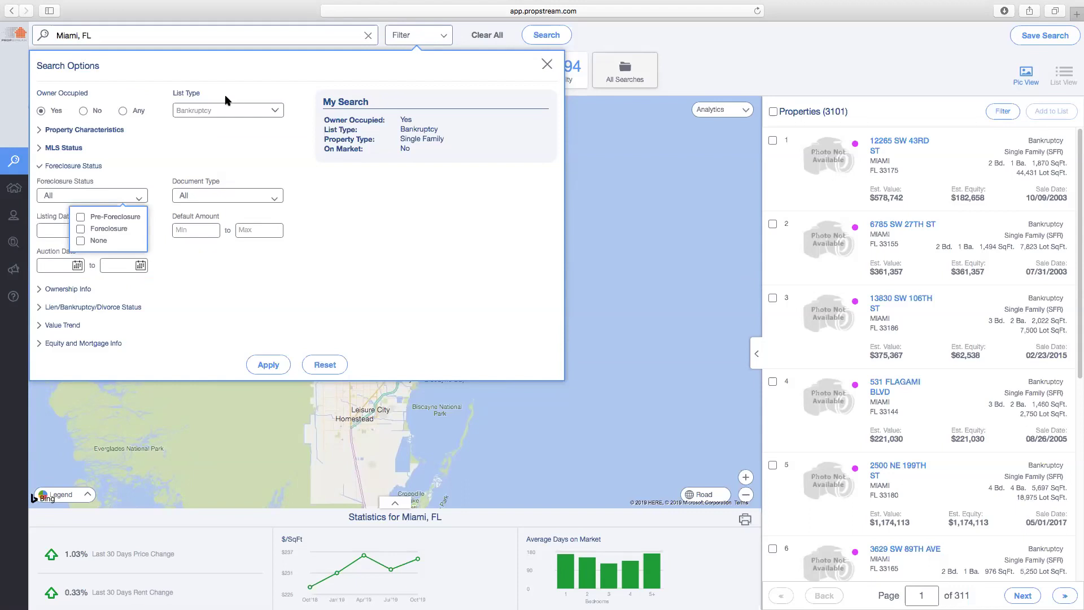
click(225, 110)
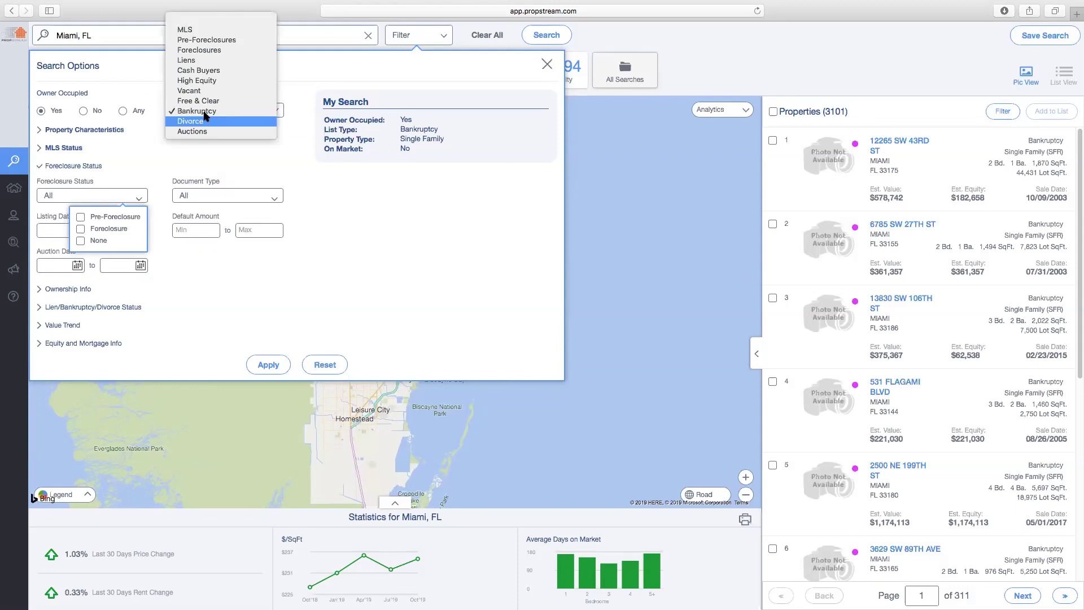
click(210, 40)
click(72, 194)
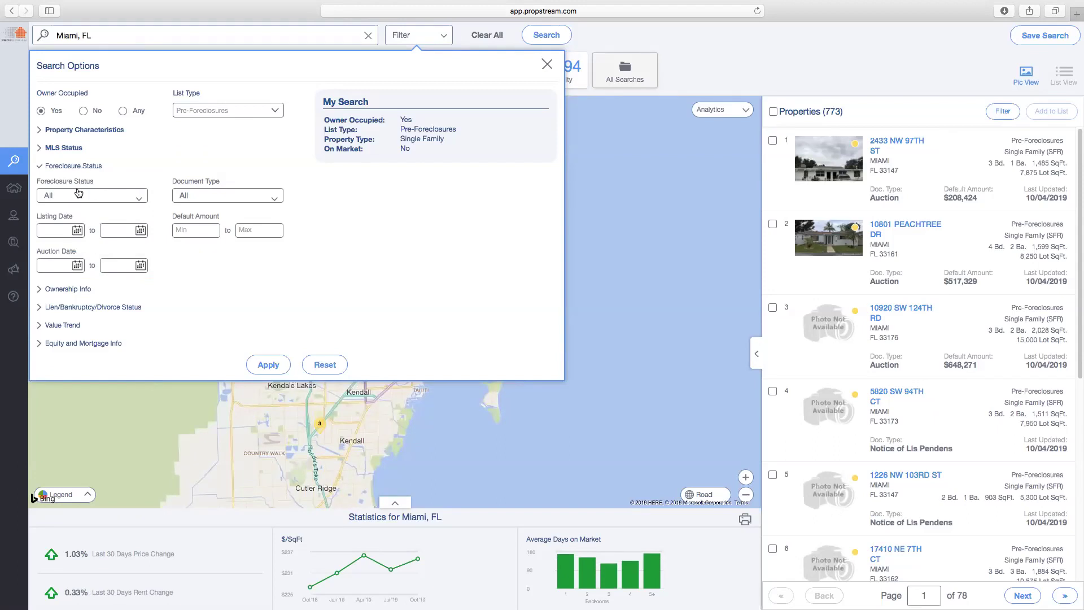
Include Notice of Default and Notice of Trustee's Sale document types
click(211, 199)
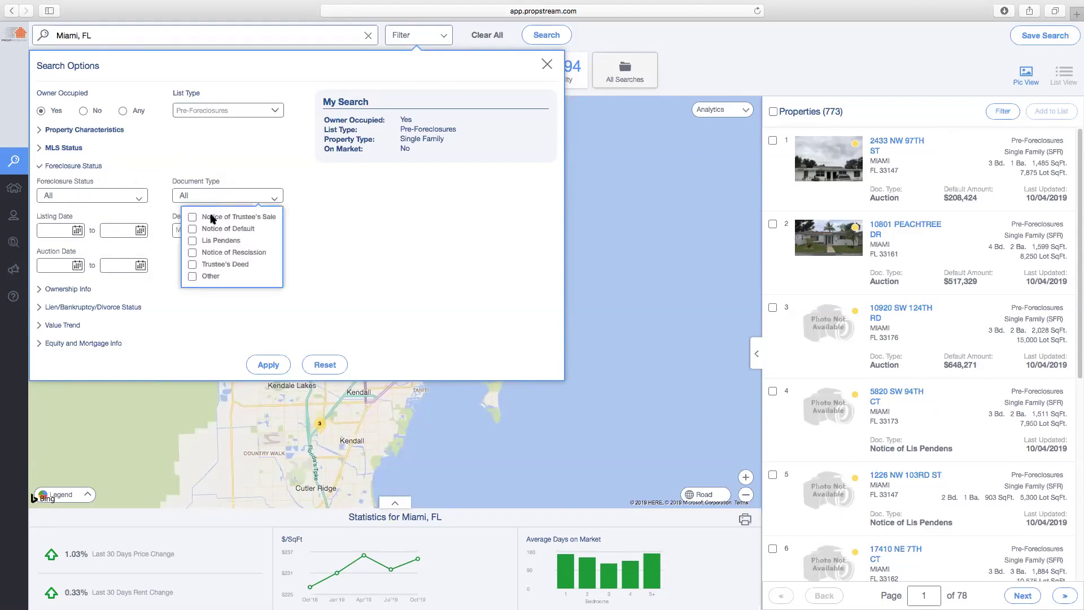
click(192, 229)
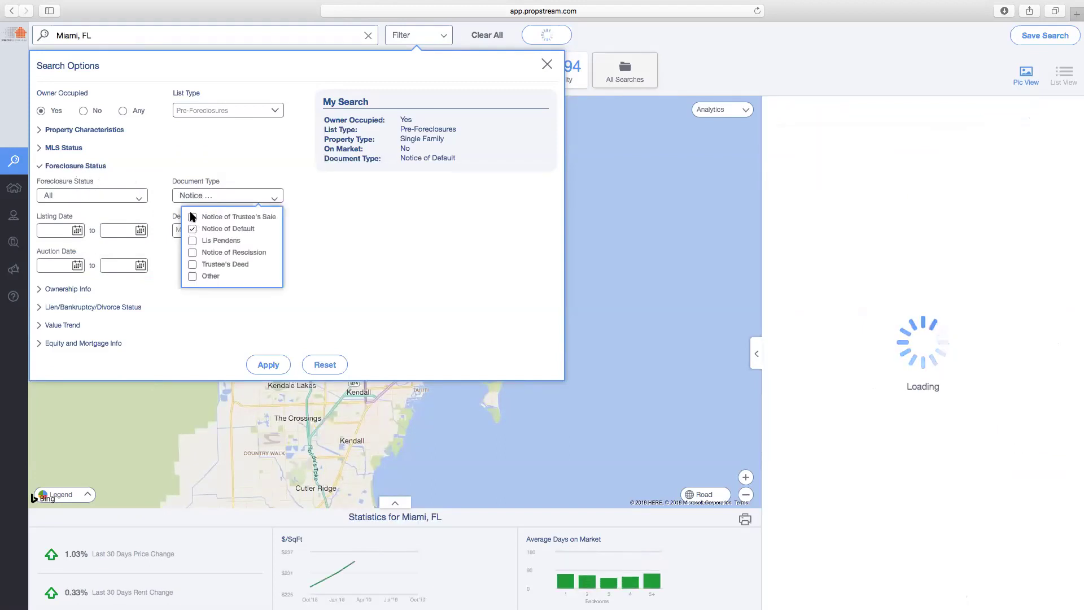
click(192, 217)
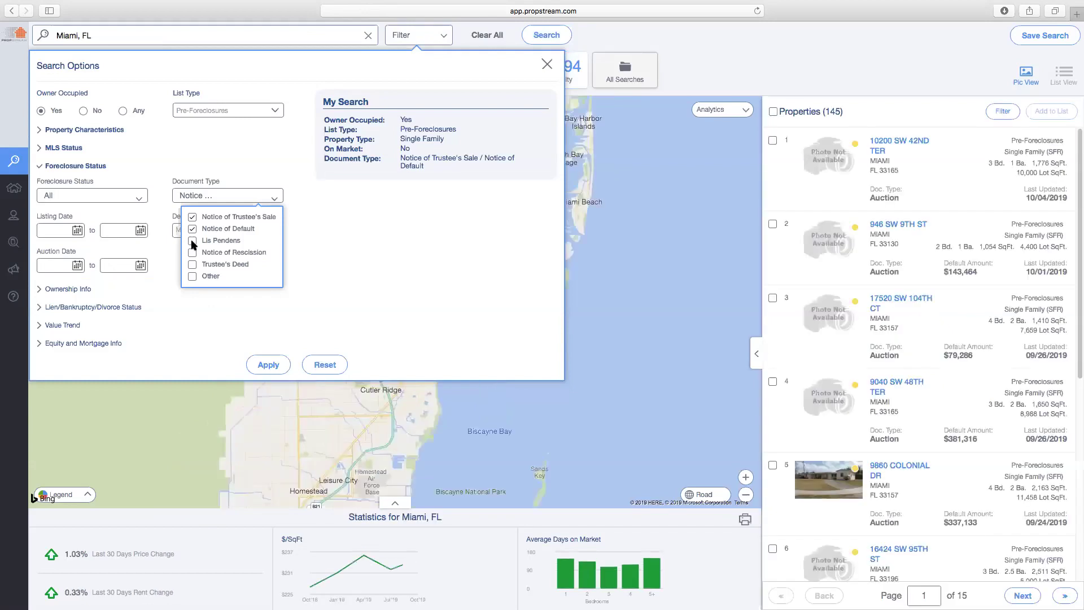
click(168, 215)
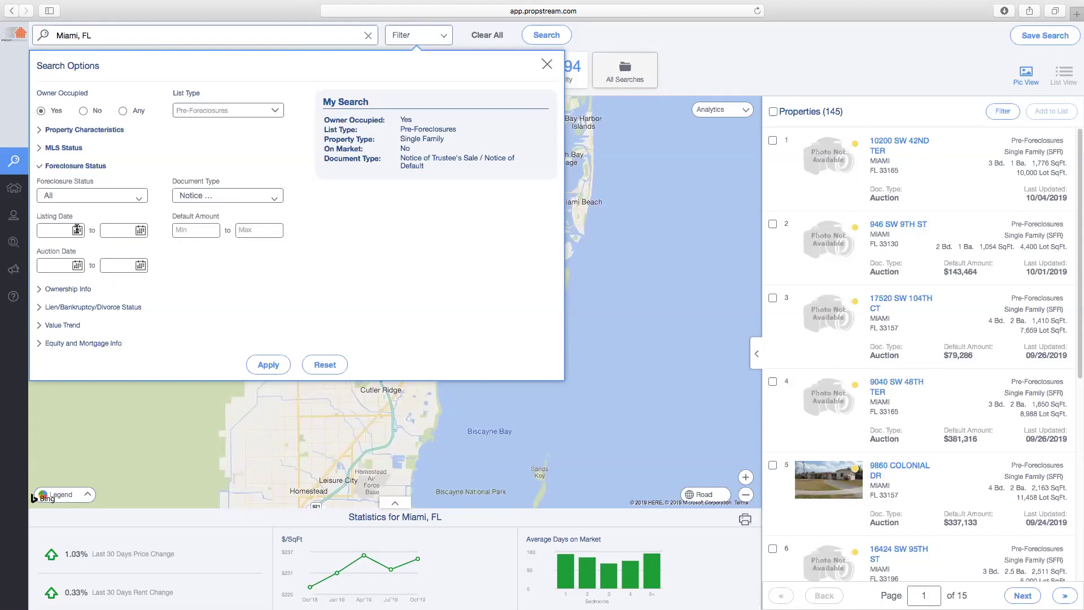
Set the listing start date to 09/01/19, leaving 13 properties
click(78, 230)
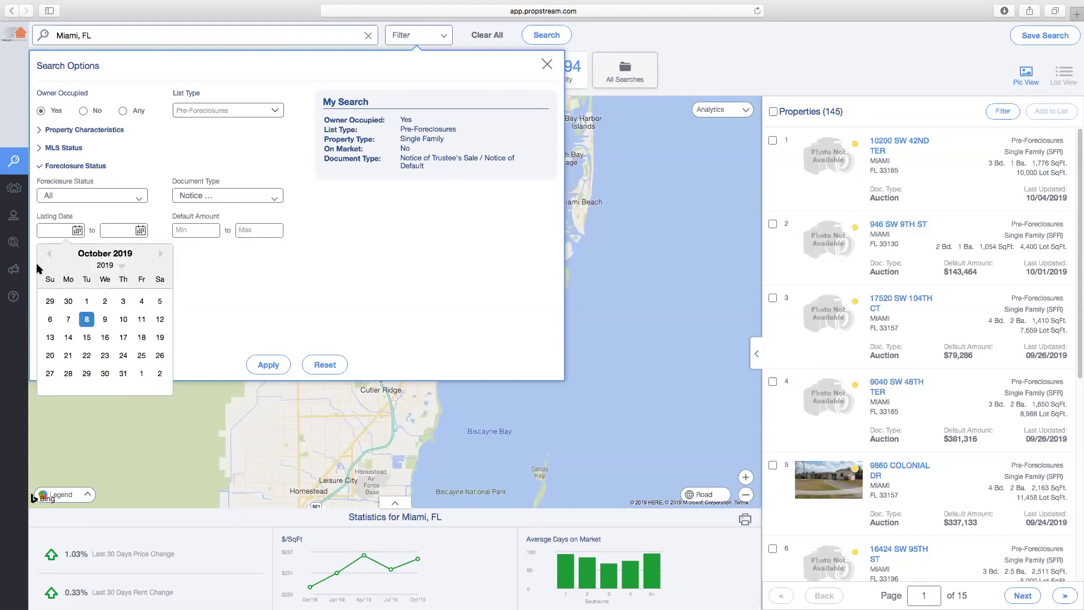
click(88, 302)
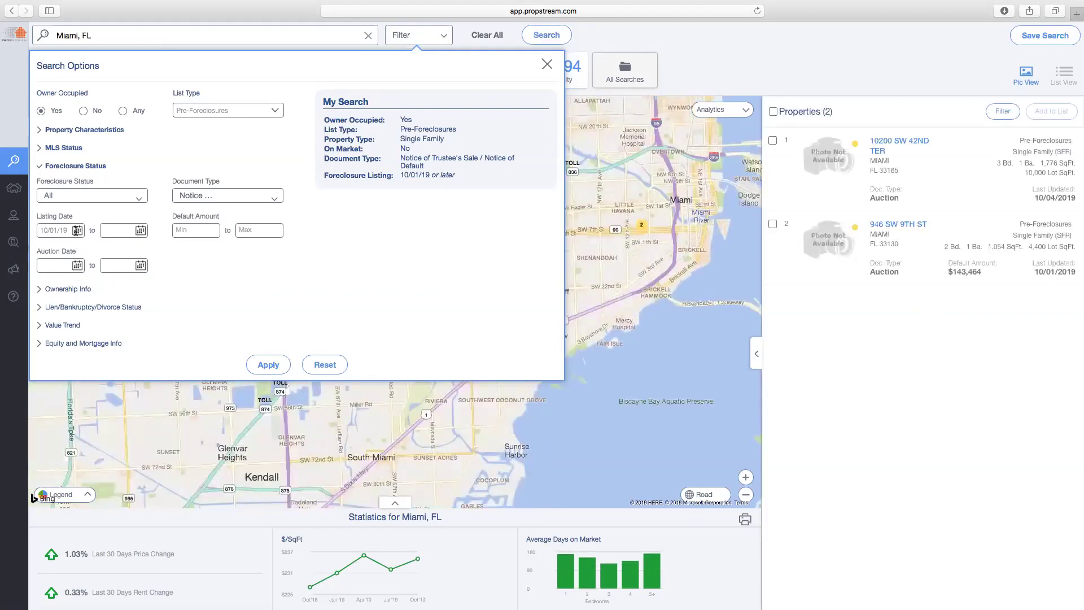
click(76, 230)
click(49, 254)
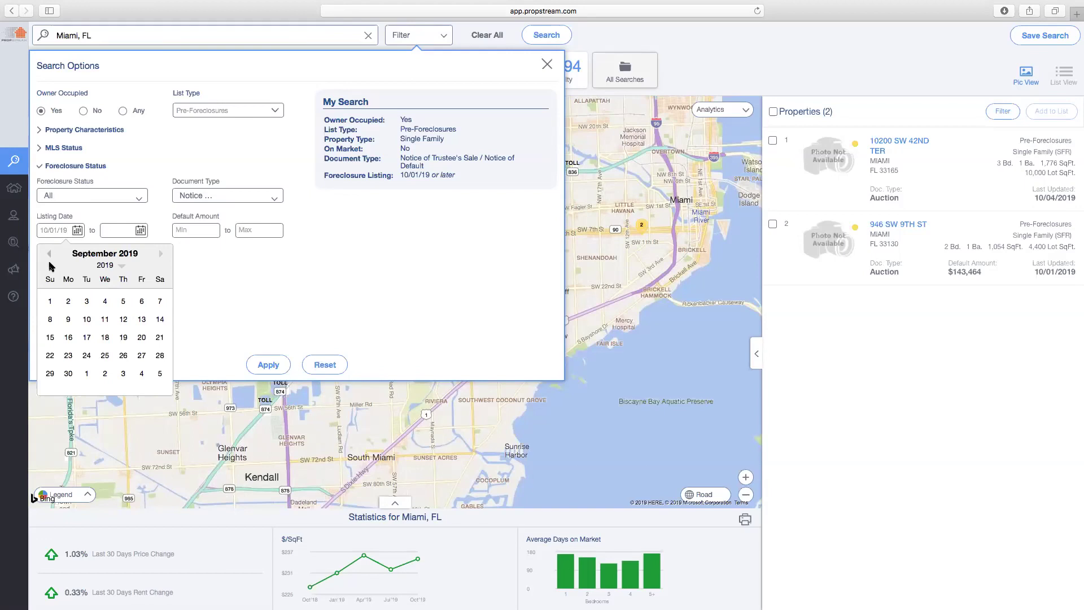
click(50, 301)
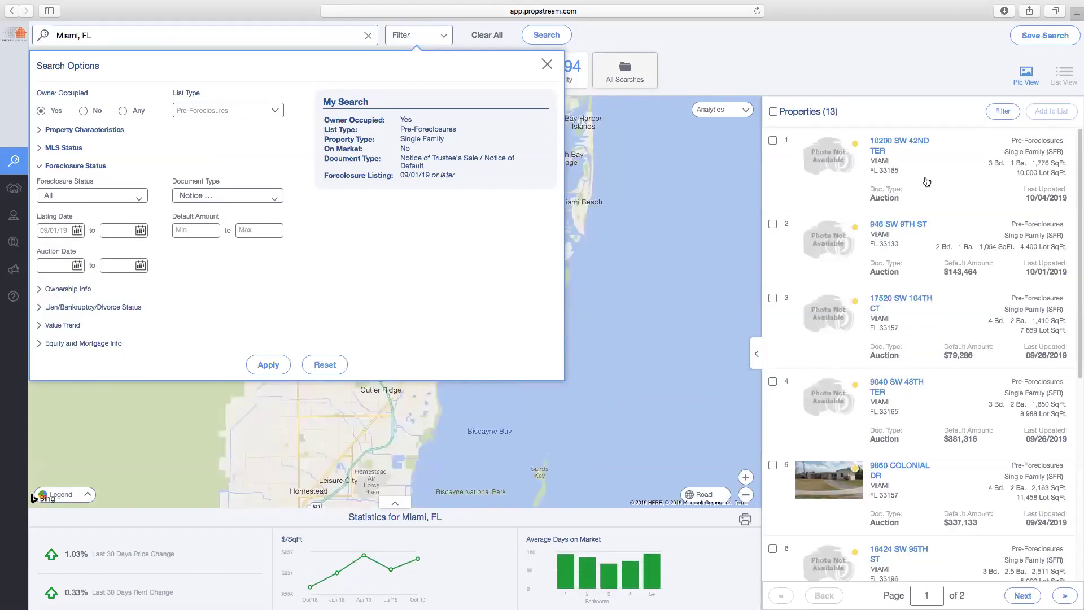
Expand Ownership Info keeping Owner Type at Any, then expand Lien/Bankruptcy/Divorce Status
click(88, 290)
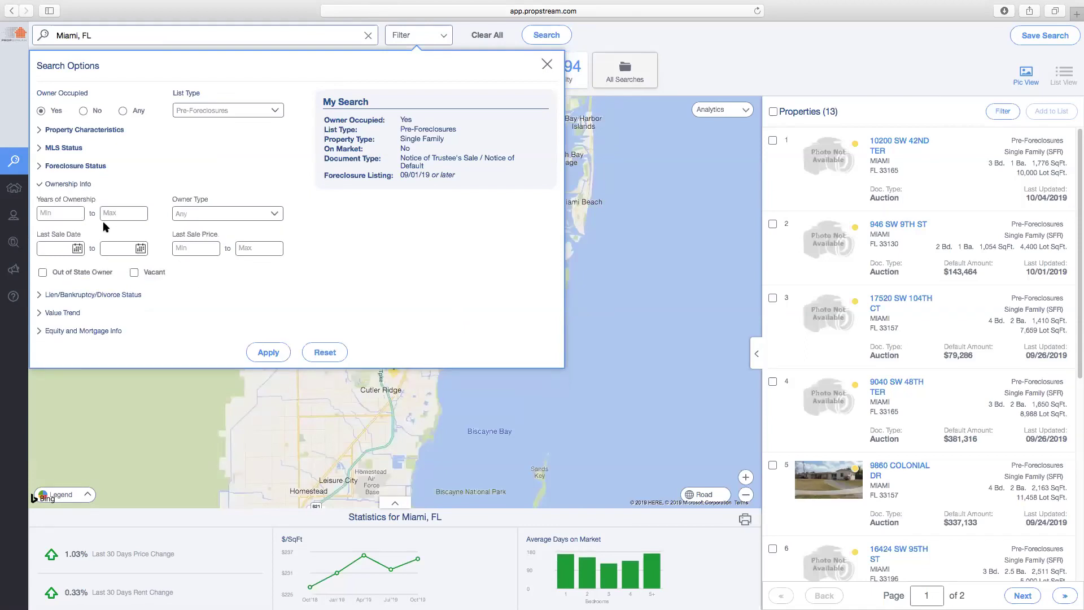
click(214, 215)
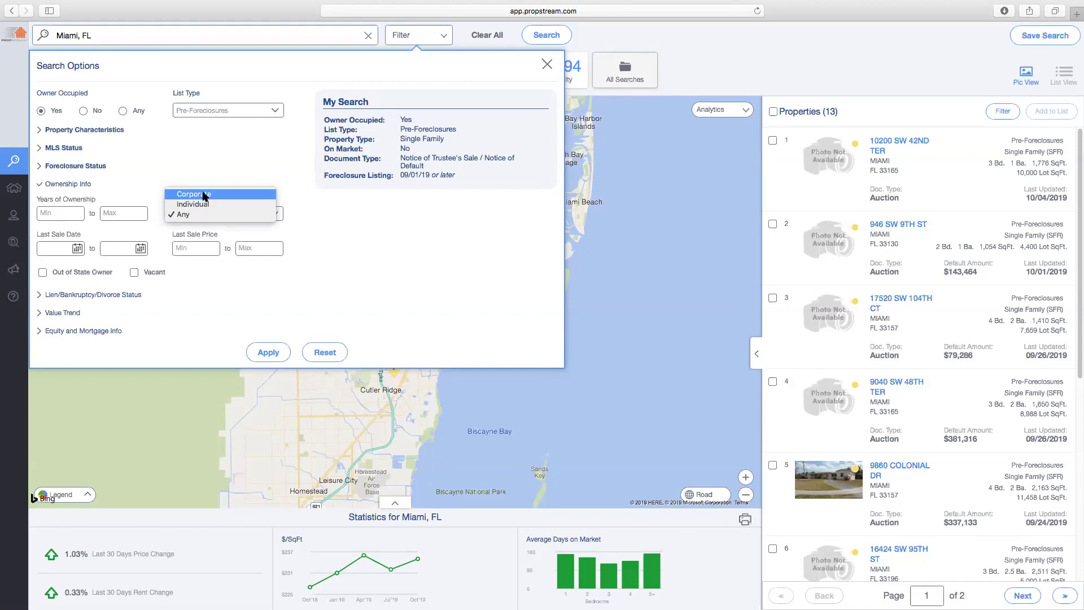
click(192, 214)
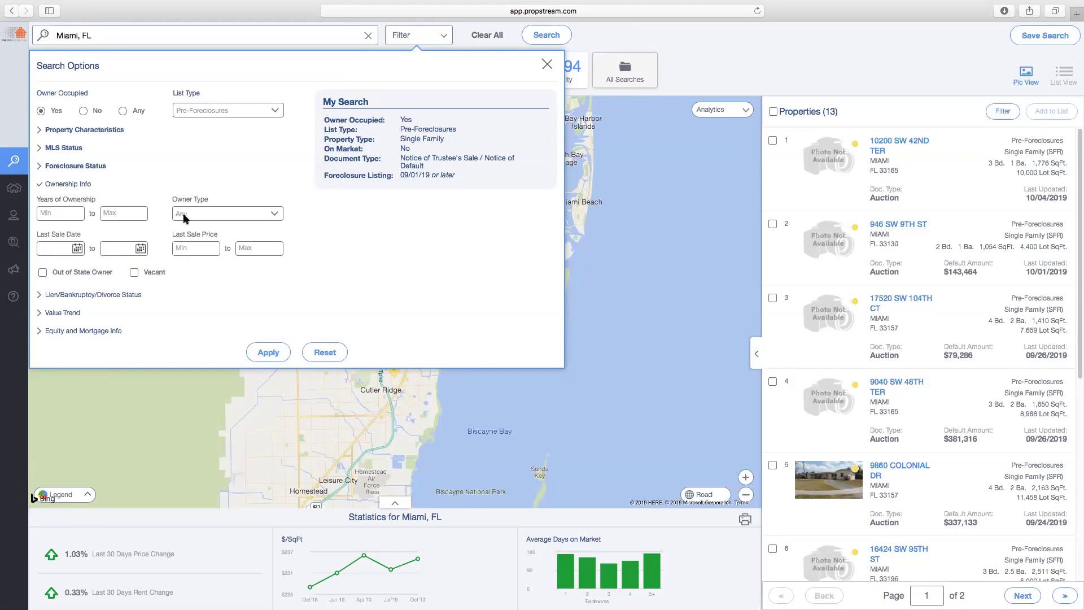
click(212, 213)
click(79, 298)
click(84, 297)
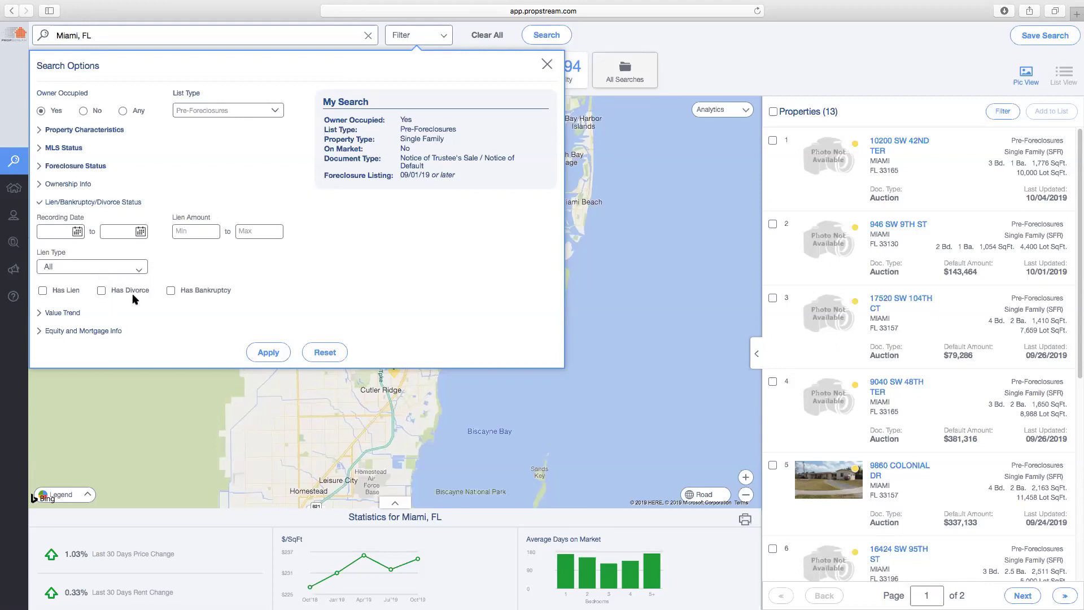
Try Has Bankruptcy (4 results), remove it to return to 13, and collapse the section
click(182, 292)
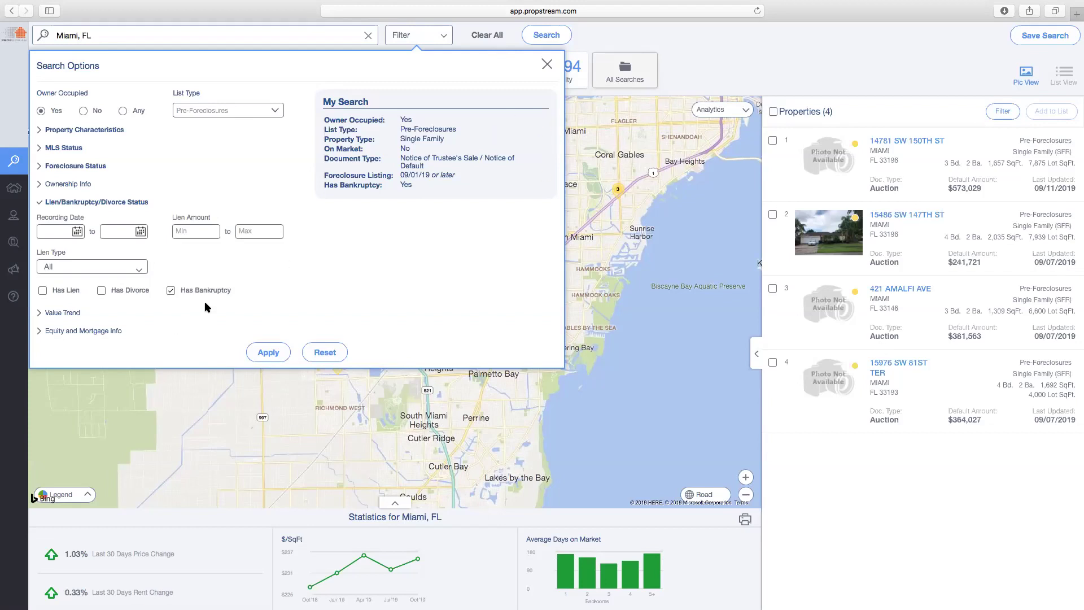
click(170, 291)
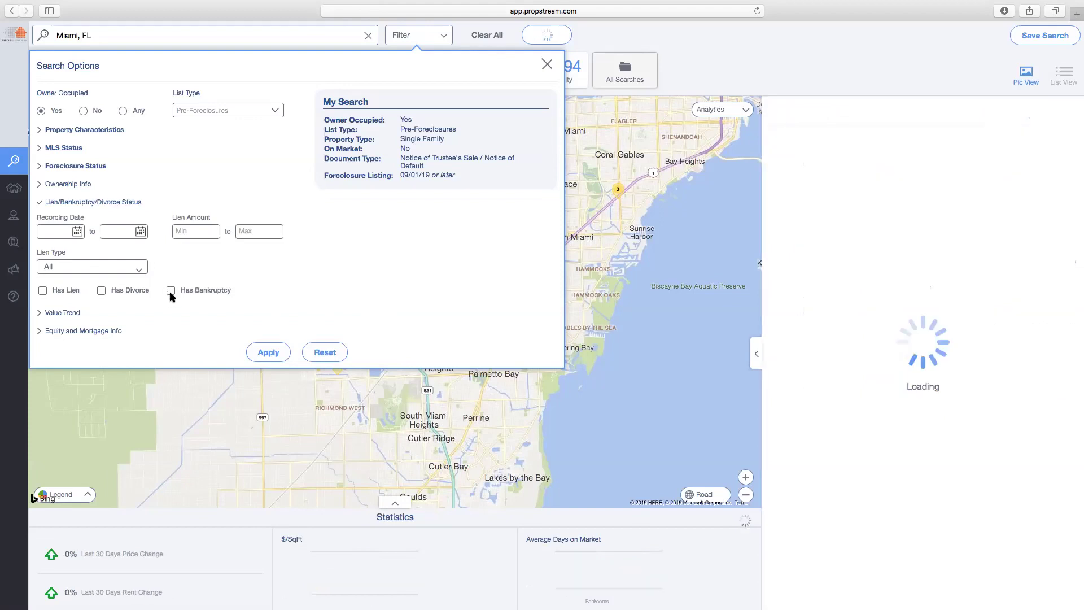
click(129, 202)
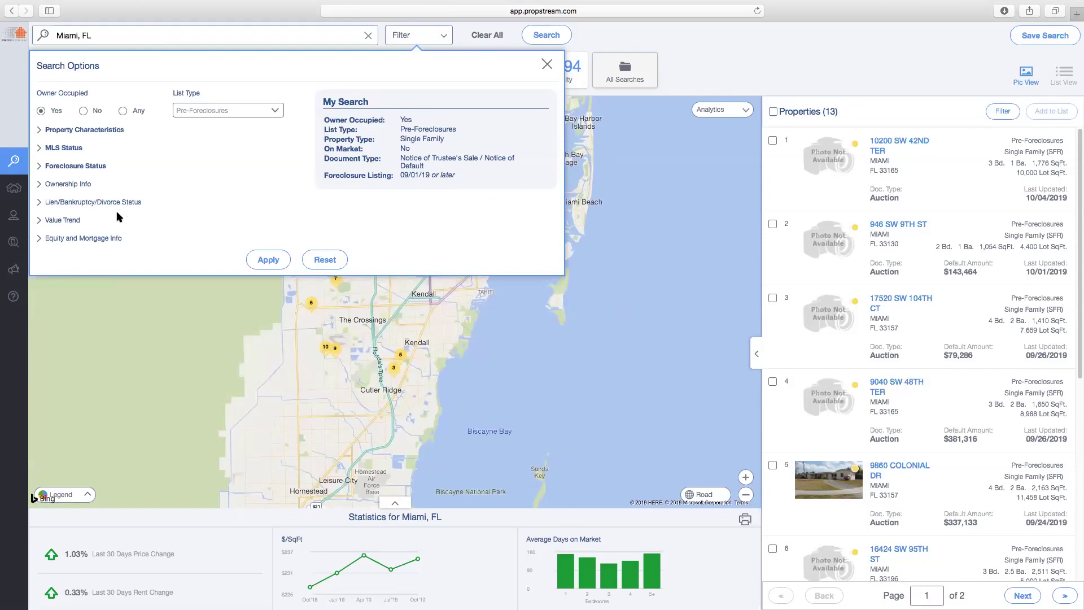
Expand Value Trend leaving the growth period at One Month, then expand Equity and Mortgage Info
click(62, 220)
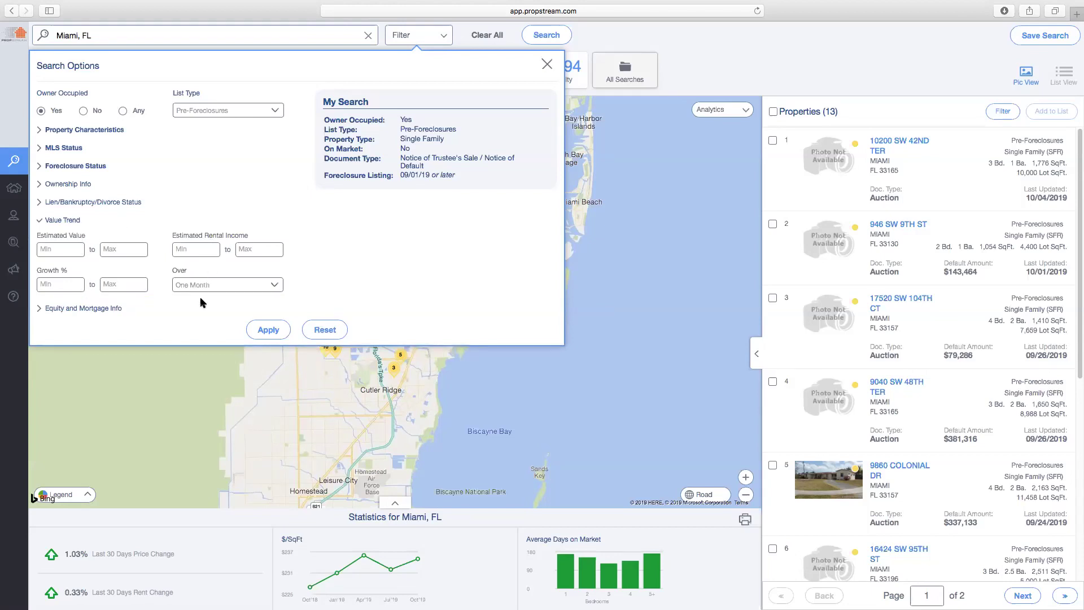
click(214, 285)
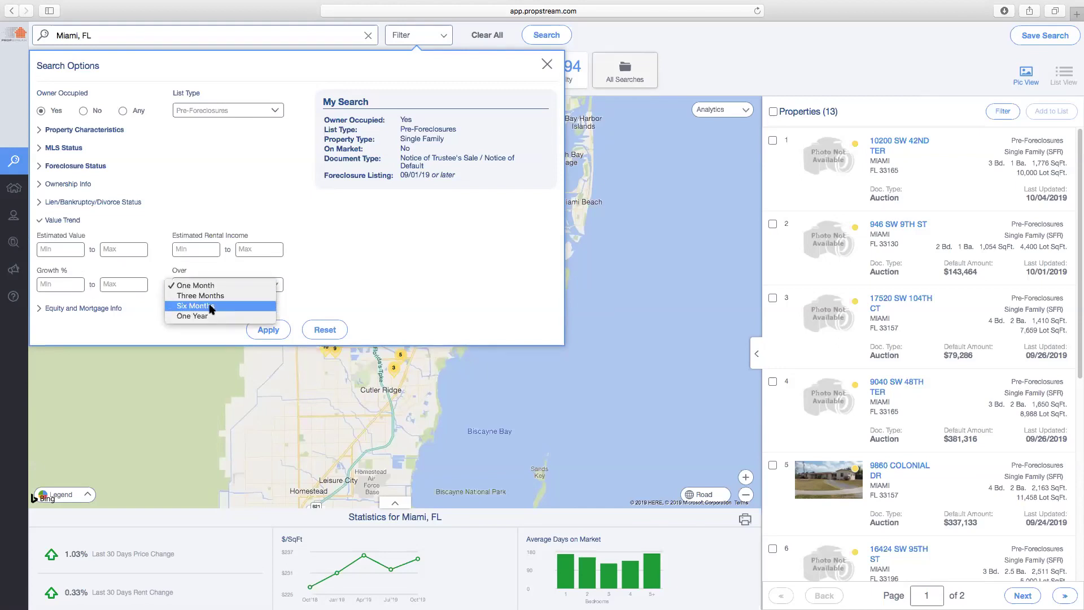
click(102, 314)
click(101, 310)
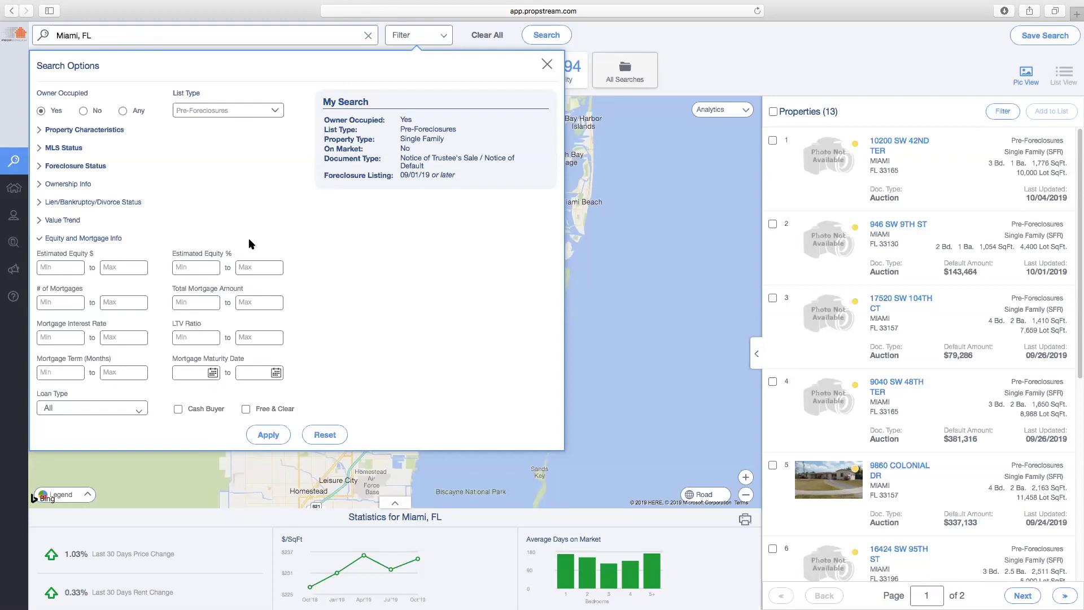
Require at least 50% estimated equity and apply the Miami pre-foreclosure search
click(73, 266)
click(200, 267)
click(105, 409)
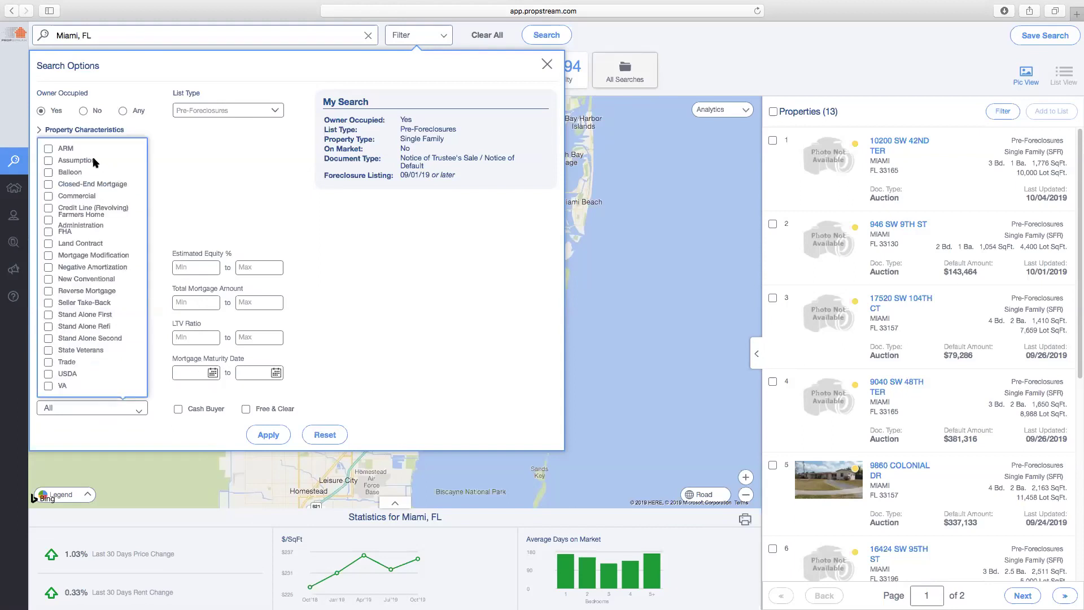
click(254, 195)
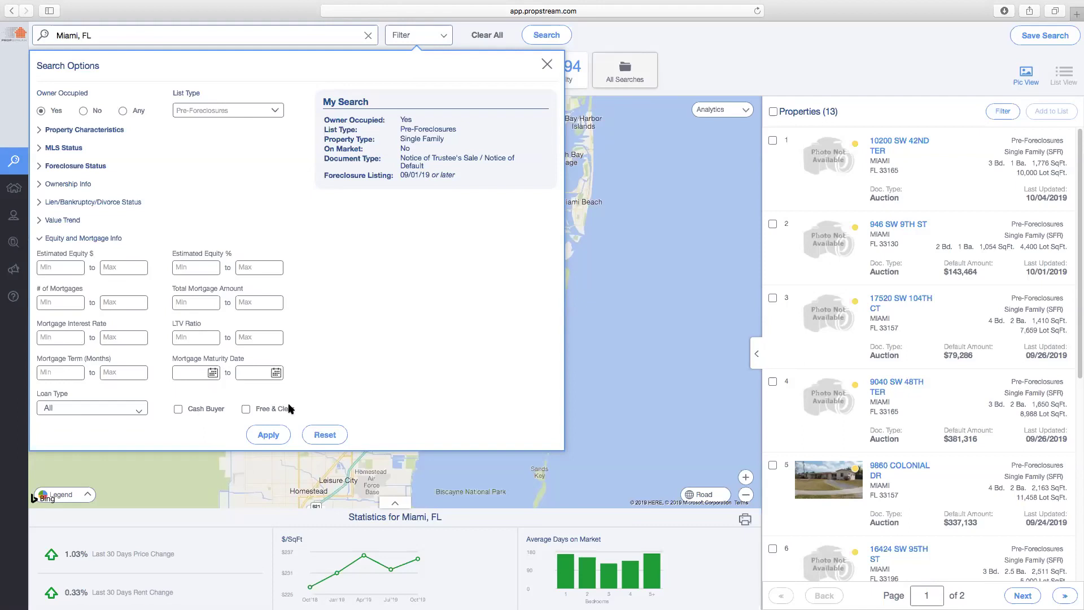
click(180, 267)
text(50)
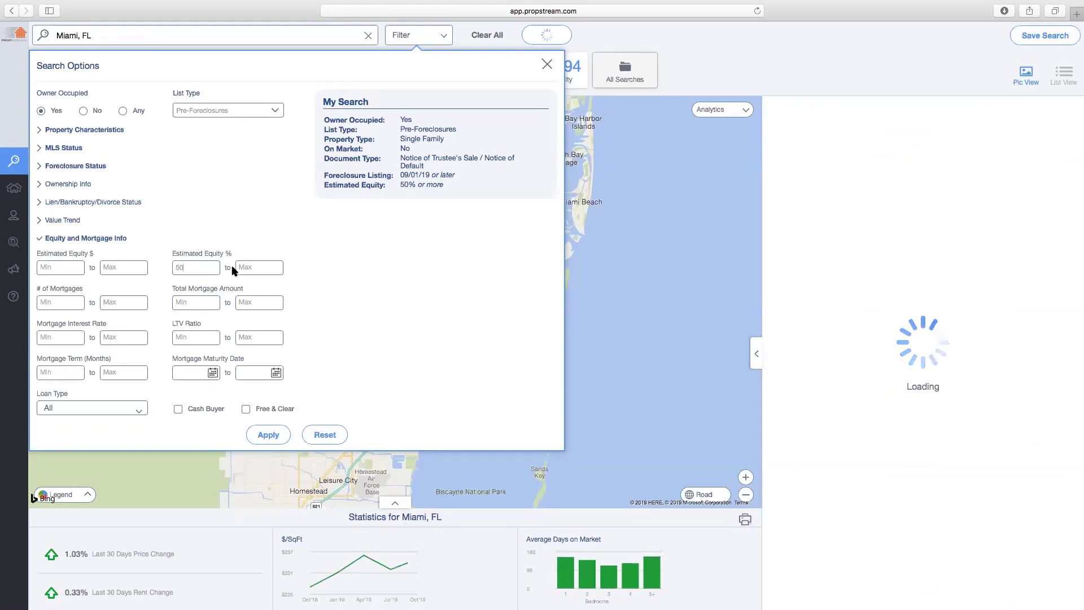
click(283, 434)
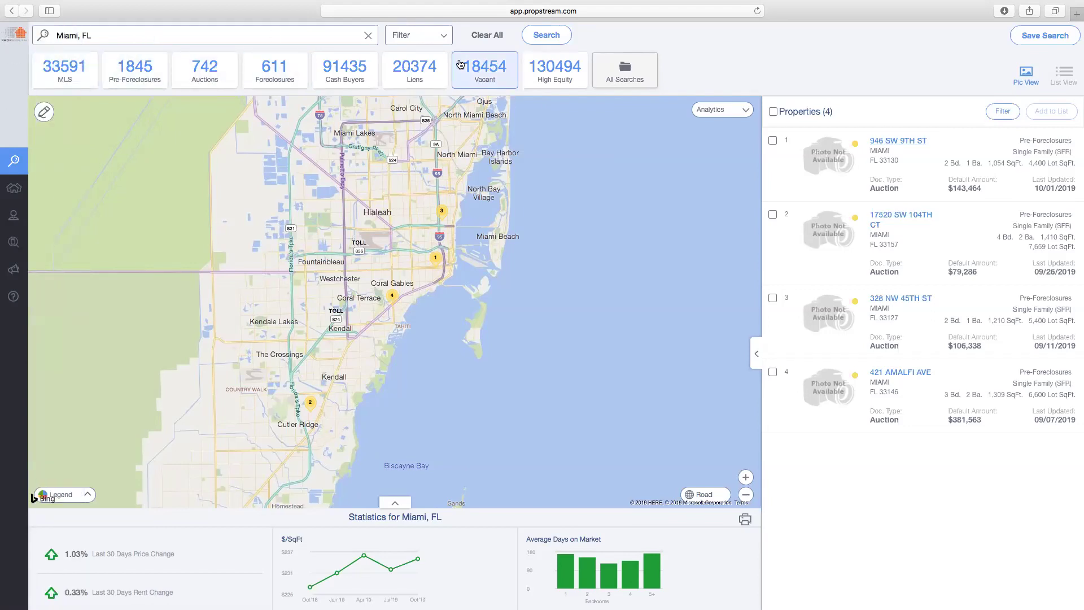
click(424, 38)
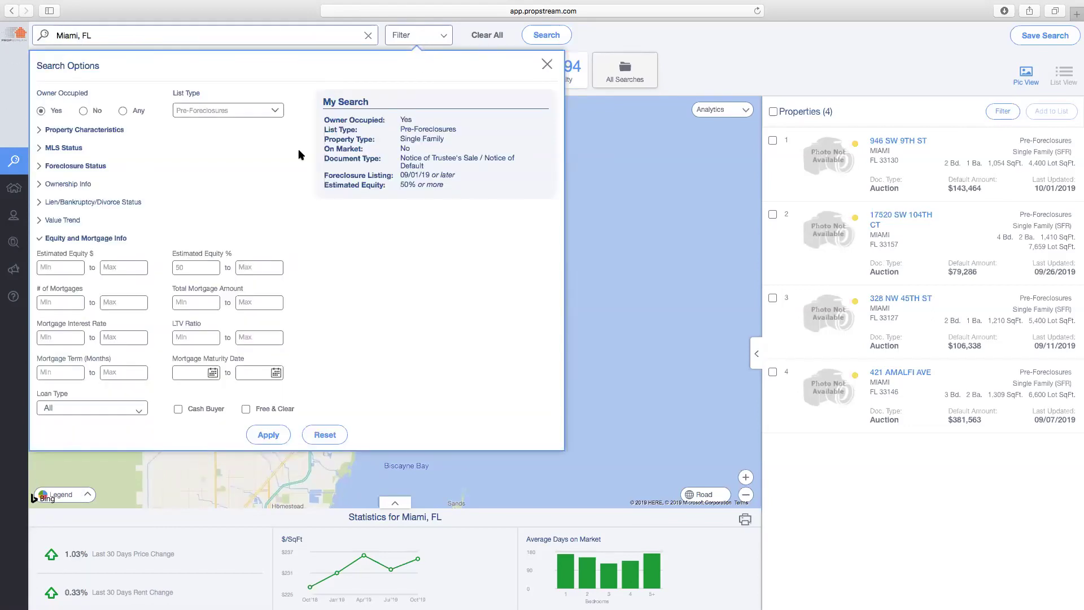
click(261, 434)
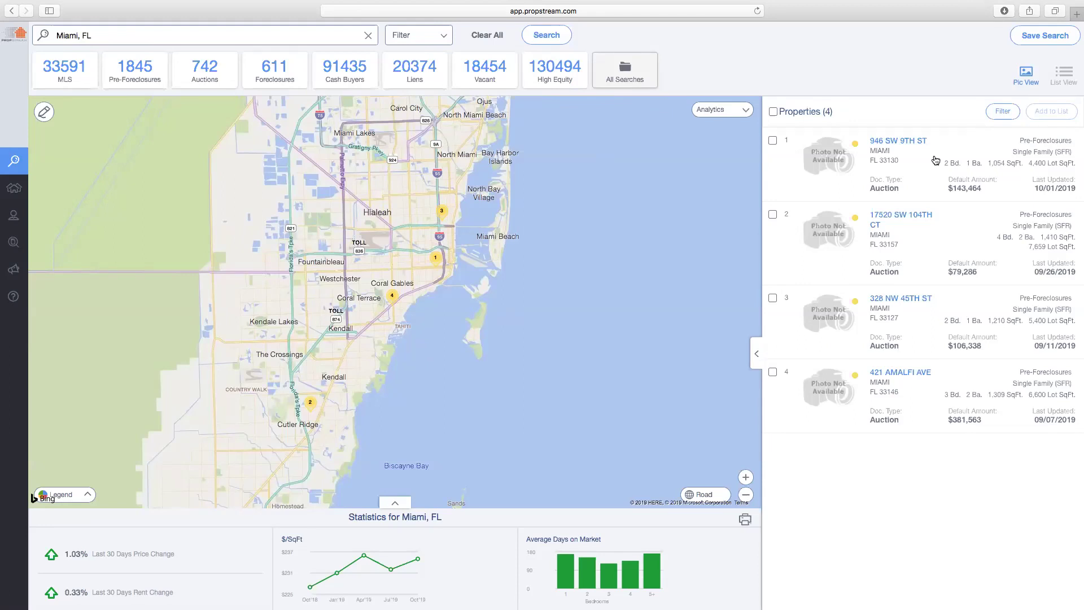
click(902, 143)
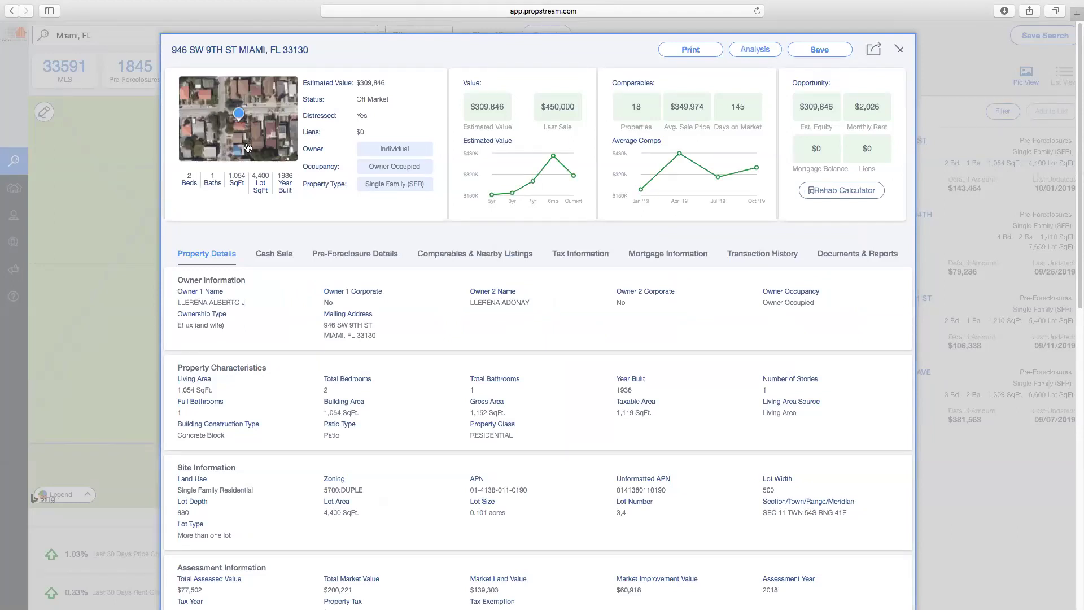
drag(188, 176, 295, 180)
drag(386, 83, 357, 84)
triple_click(384, 148)
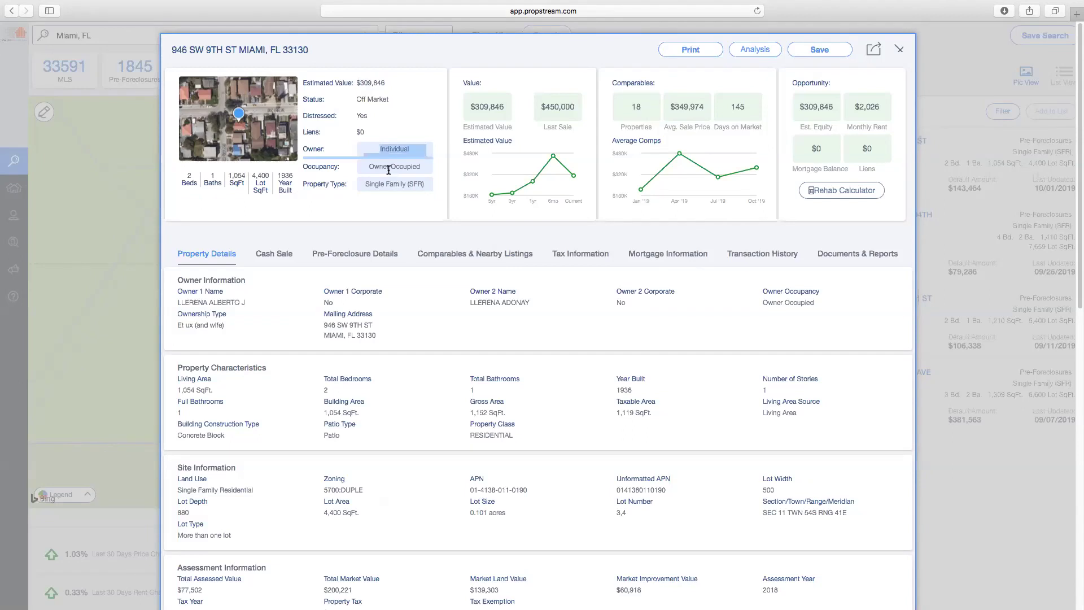
drag(368, 132, 356, 132)
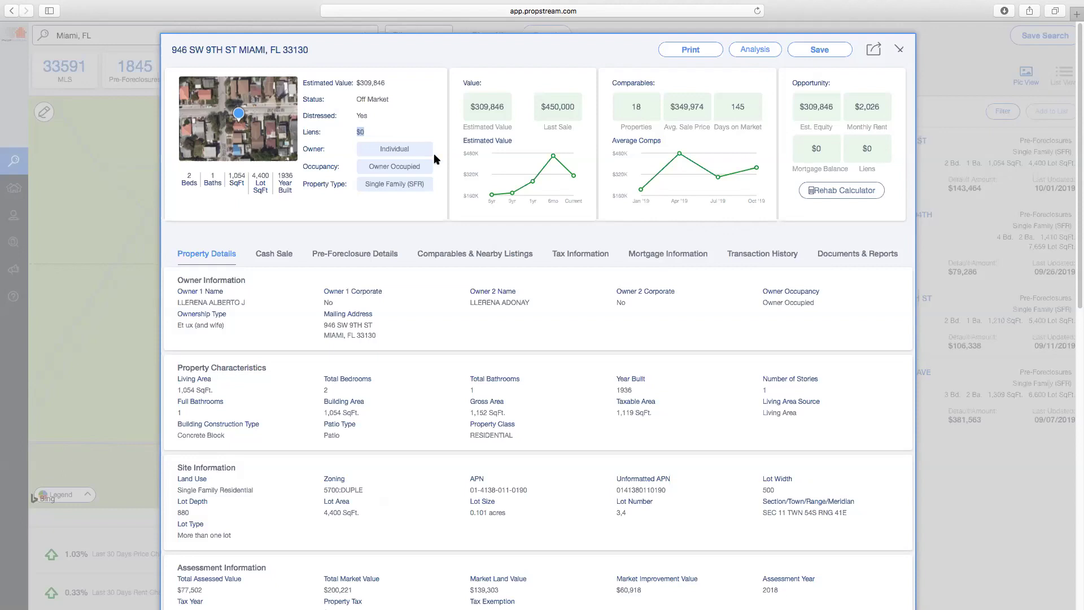
triple_click(484, 108)
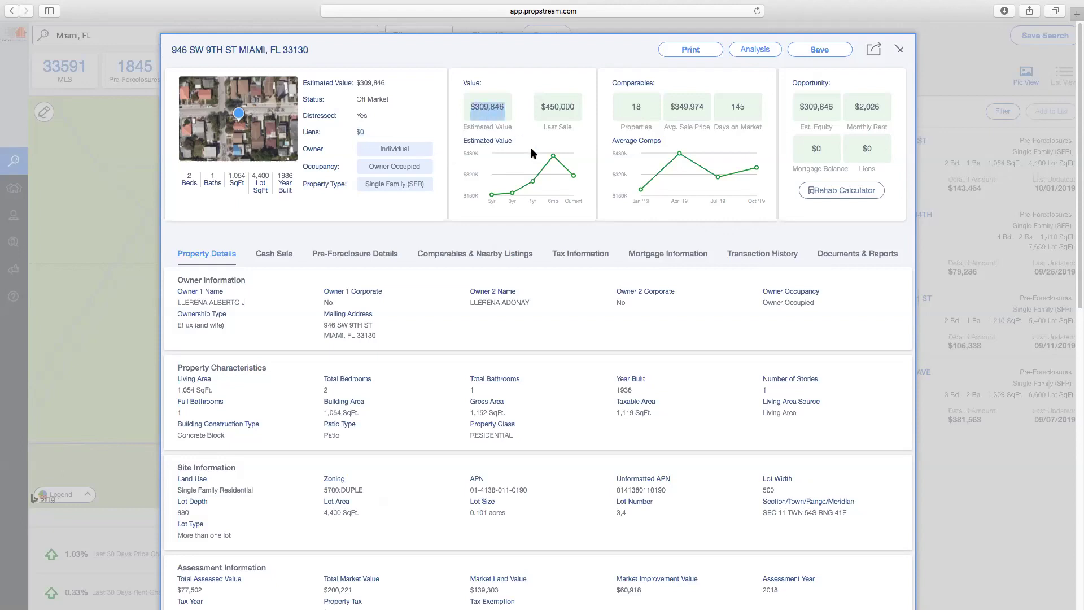
triple_click(575, 110)
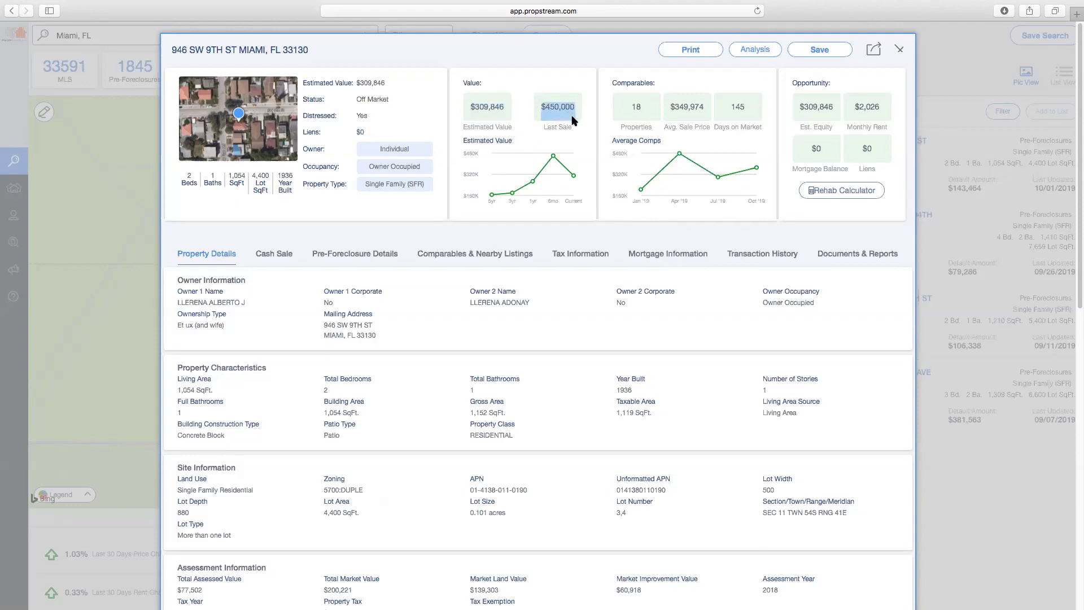
drag(624, 118, 757, 108)
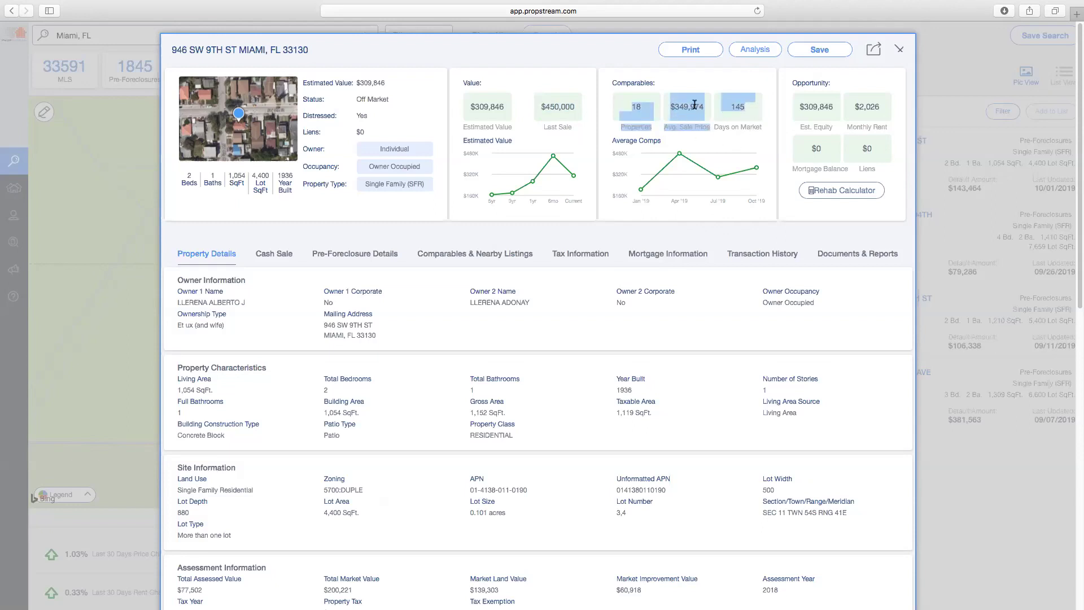
triple_click(694, 105)
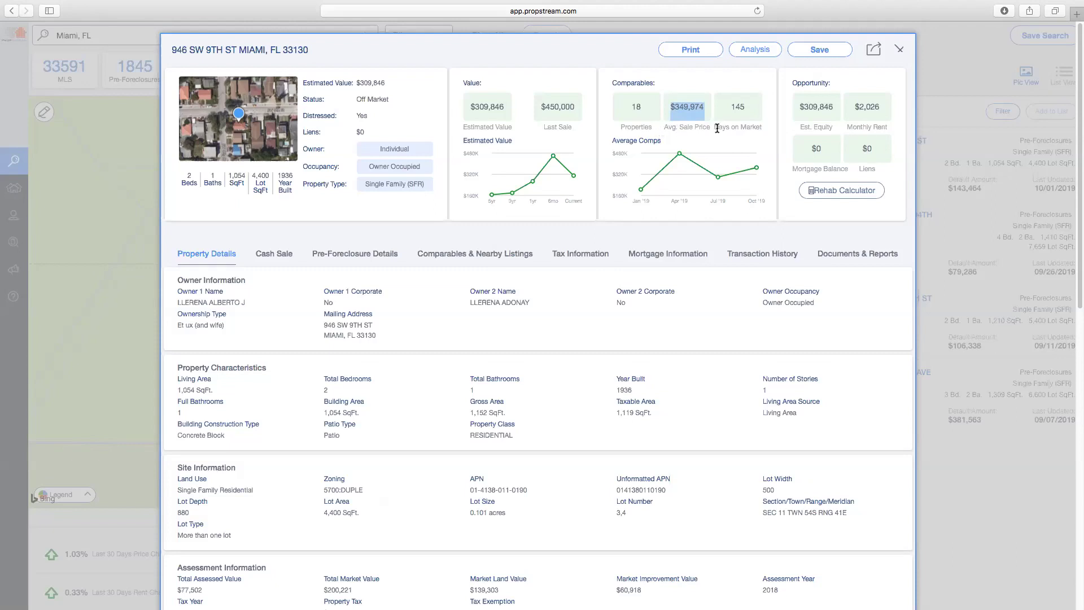
triple_click(822, 115)
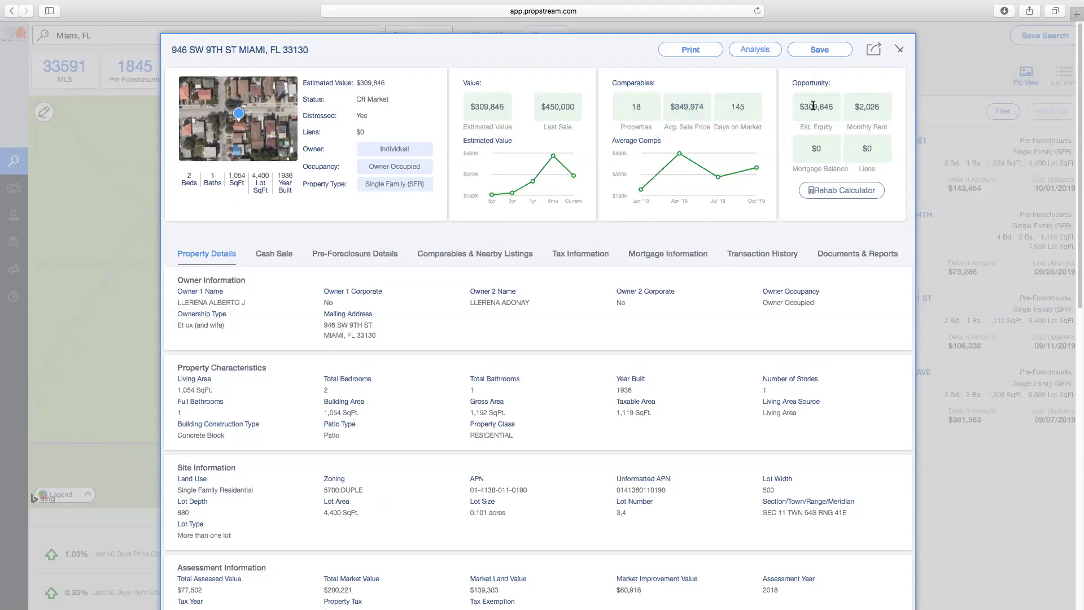
triple_click(857, 109)
triple_click(818, 147)
triple_click(864, 148)
click(223, 261)
drag(247, 301, 178, 302)
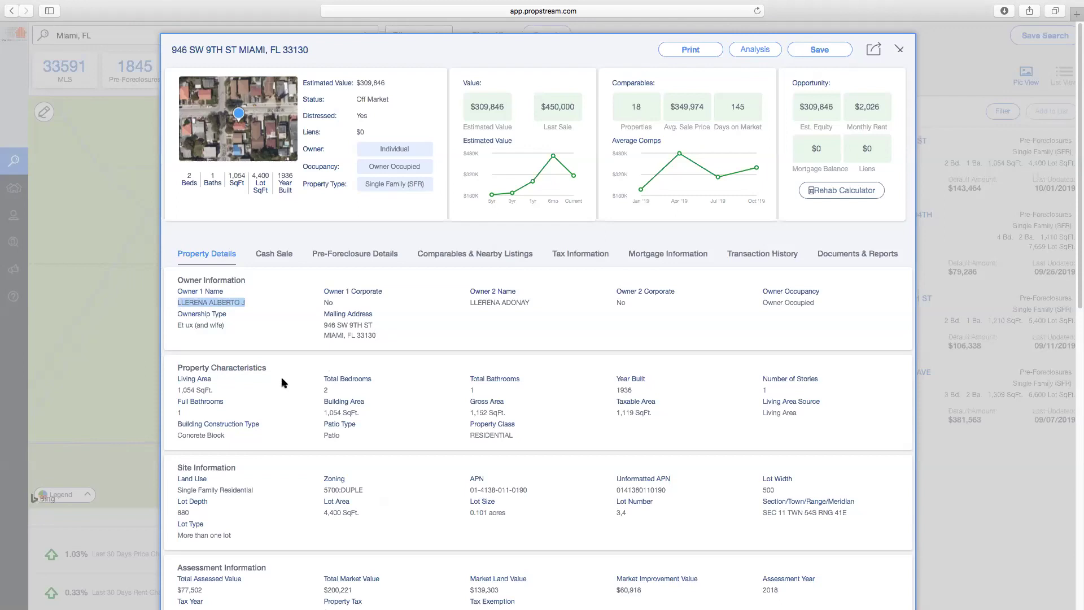
scroll(277, 380, down, 3)
scroll(258, 367, down, 3)
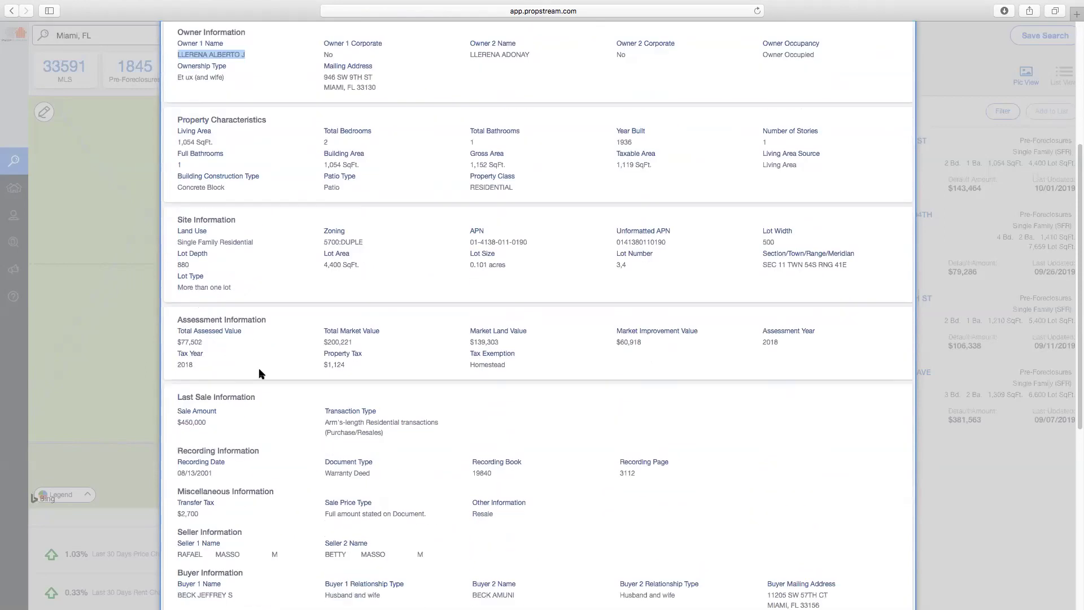
scroll(257, 419, down, 2)
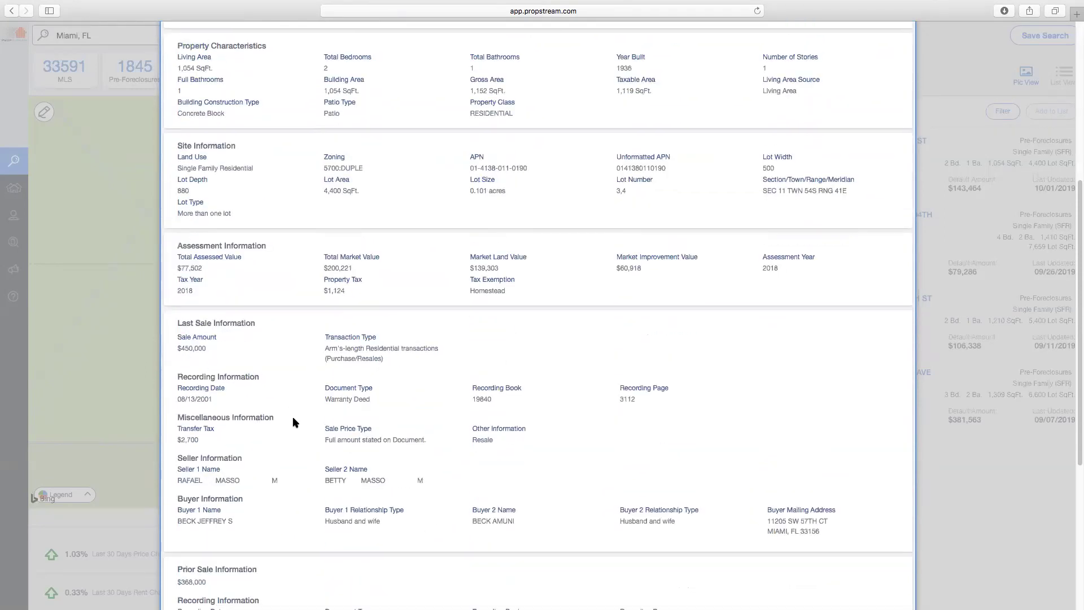
scroll(292, 418, down, 6)
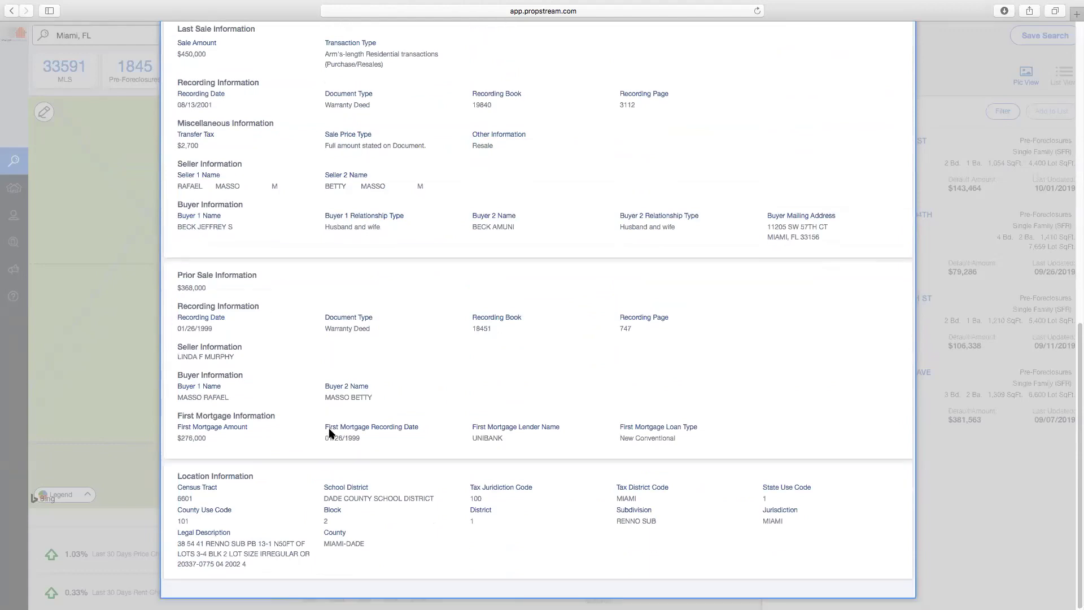
scroll(298, 382, up, 15)
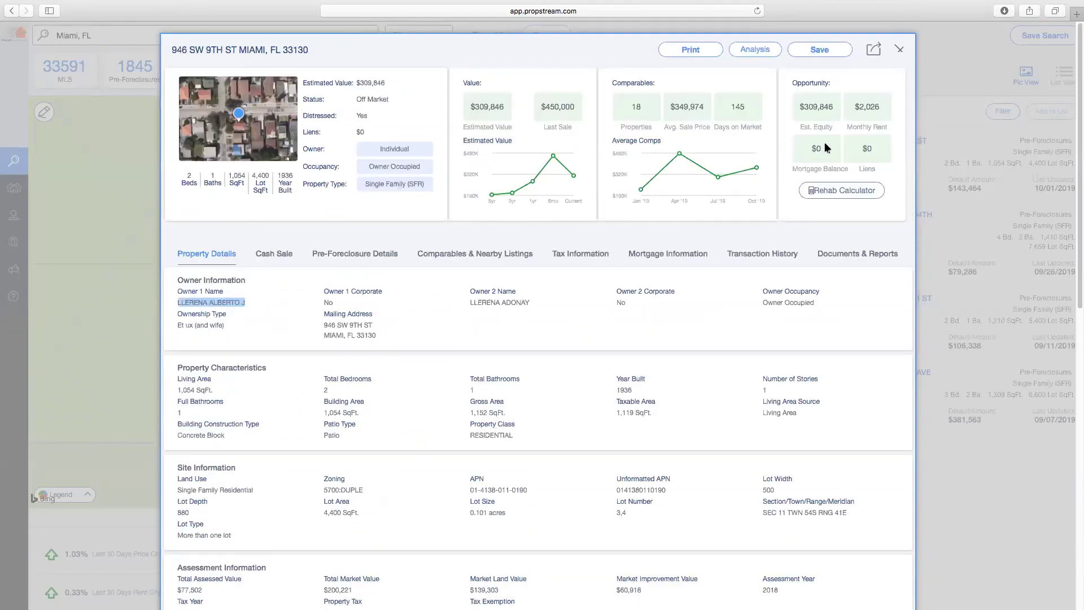
Show the Cash Sale details, highlighting the $450,000 sale amount and the first buyer's name
click(278, 257)
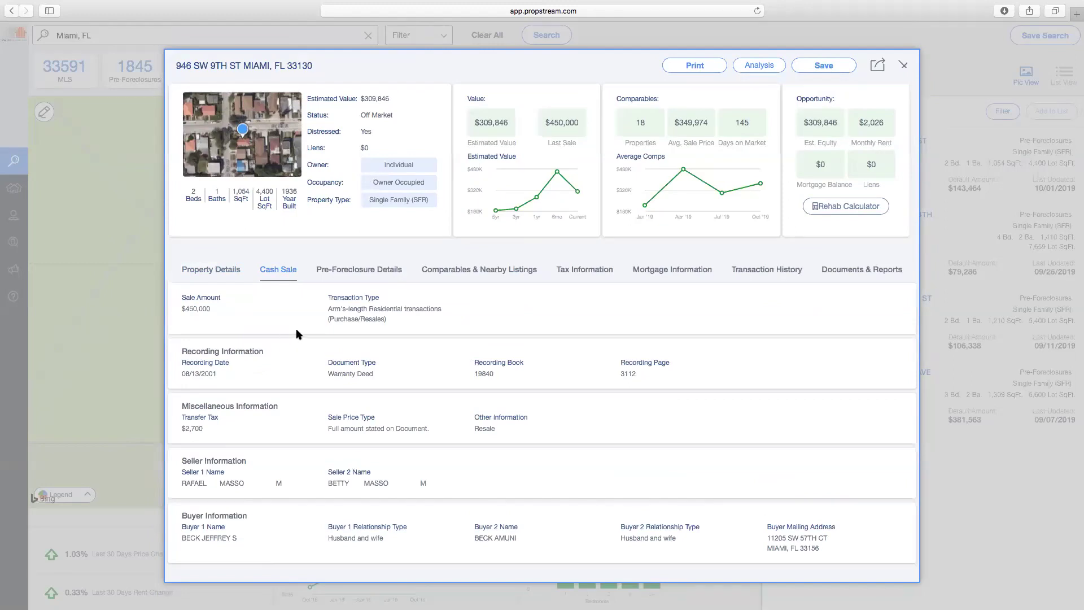
double_click(183, 309)
triple_click(233, 537)
Review Pre-Foreclosure Details, highlighting the $143,464 default and trustee phone, then open Comparables
click(345, 270)
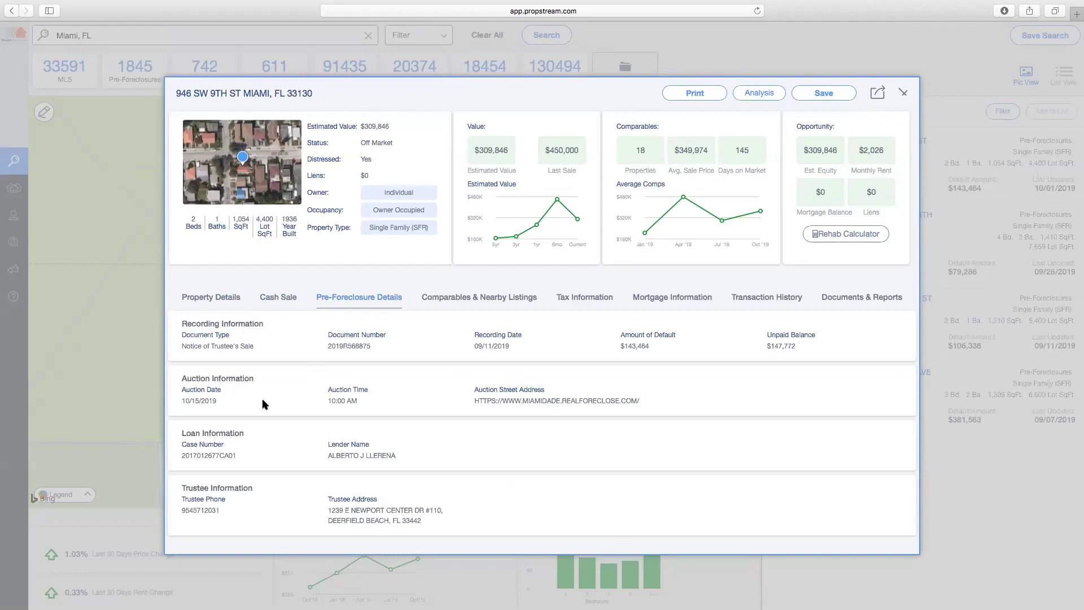
drag(658, 345, 610, 343)
drag(213, 511, 194, 510)
click(488, 300)
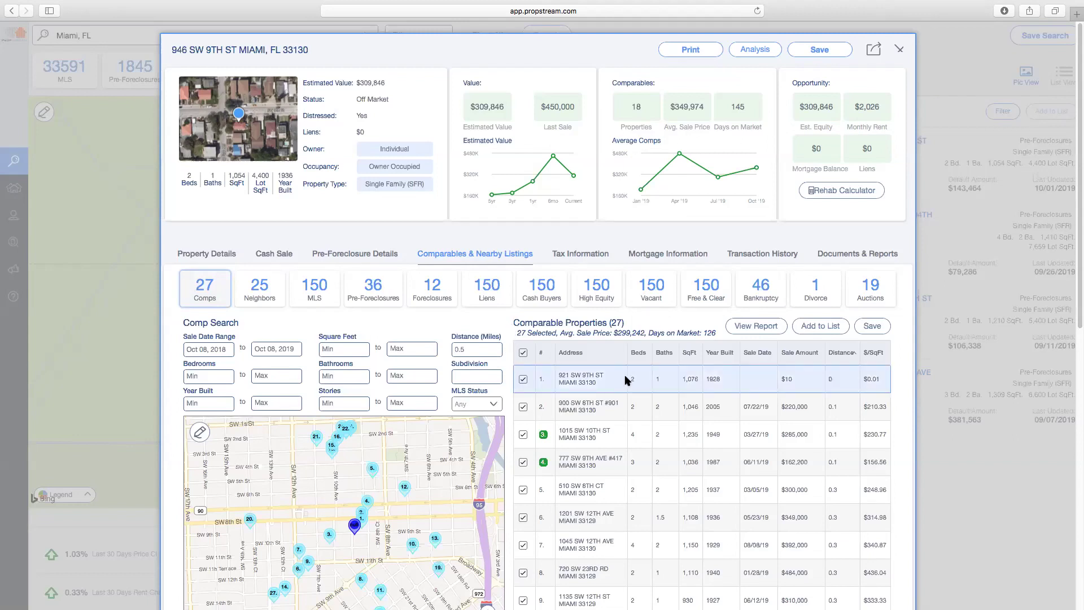
scroll(606, 386, down, 3)
scroll(606, 386, down, 3)
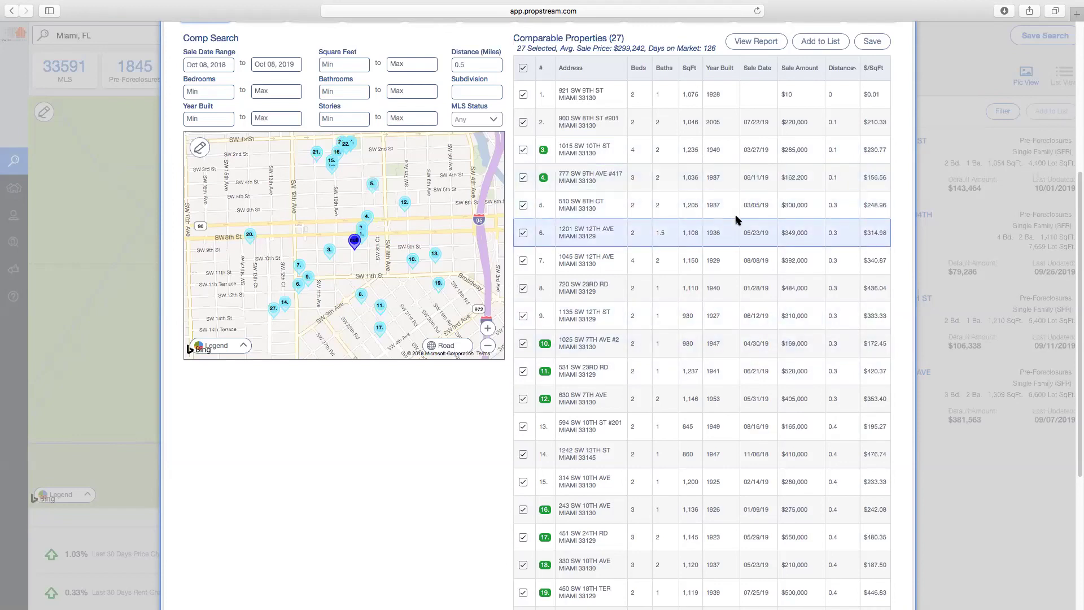
scroll(586, 65, down, 5)
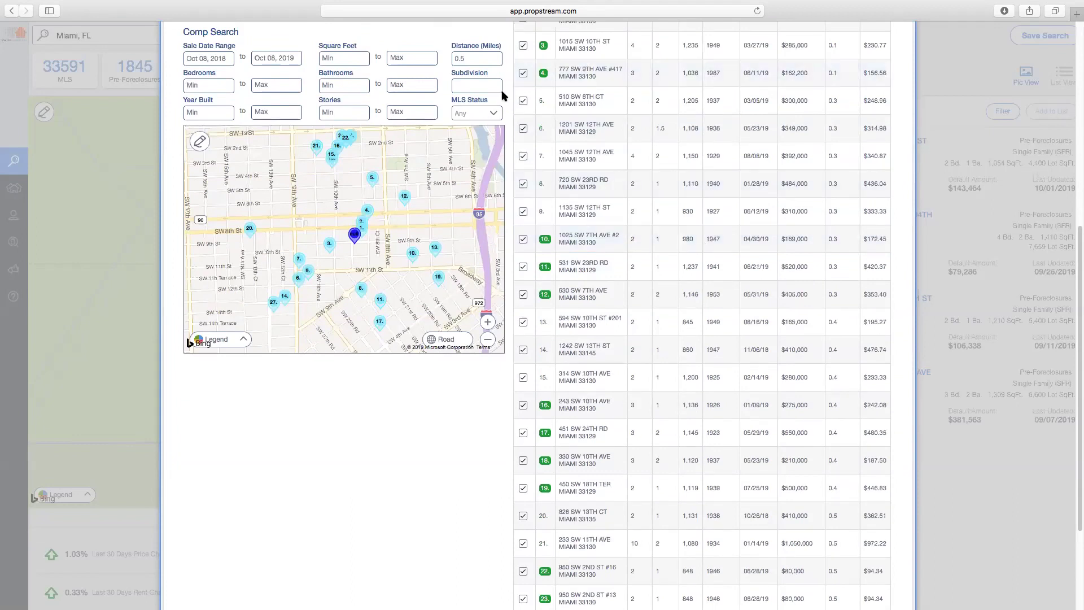
scroll(508, 96, up, 1)
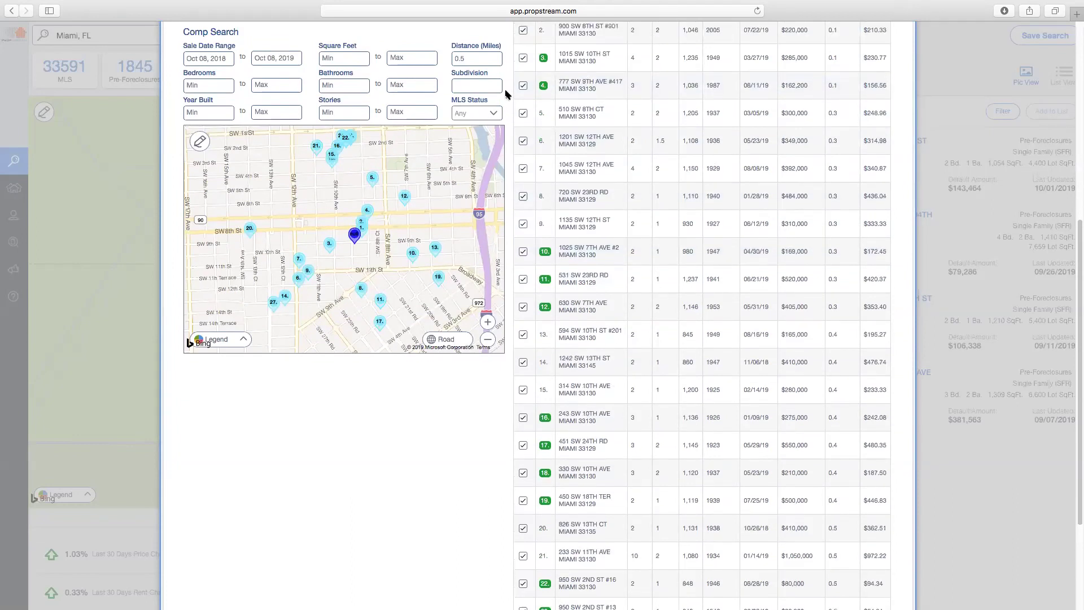
scroll(507, 95, down, 1)
scroll(507, 95, up, 5)
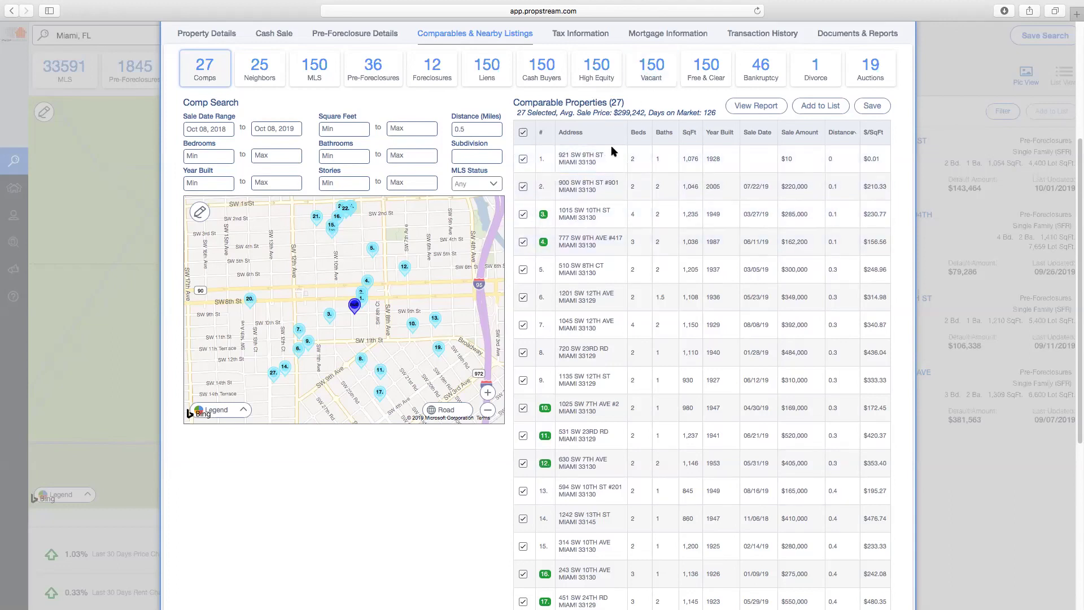
click(523, 243)
scroll(271, 99, up, 3)
Limit the comparables to 2-bedroom, 1-bath homes
click(196, 208)
text(22)
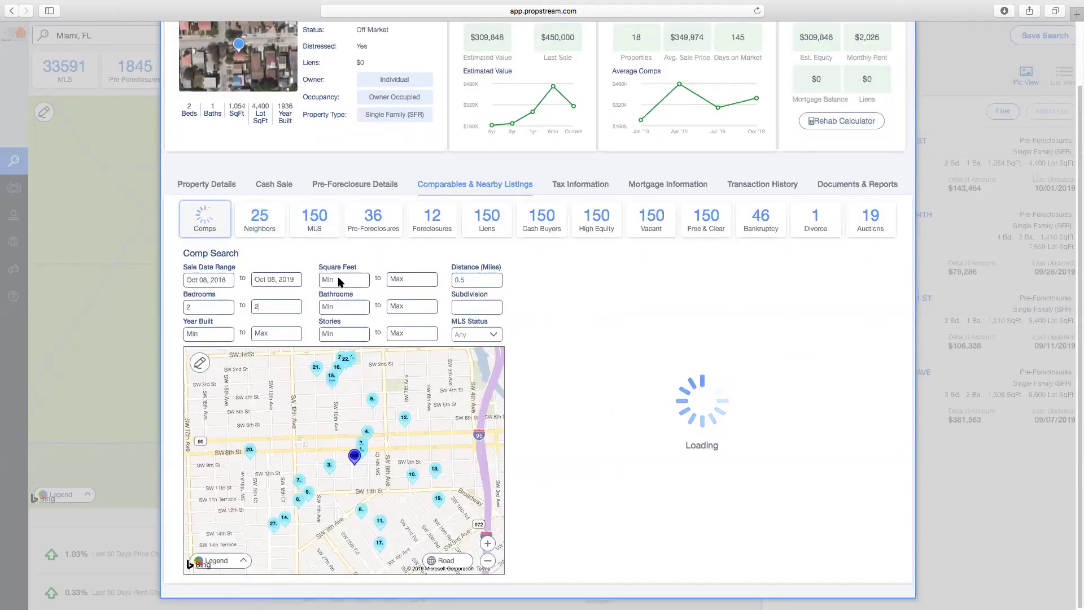
click(410, 307)
text(1)
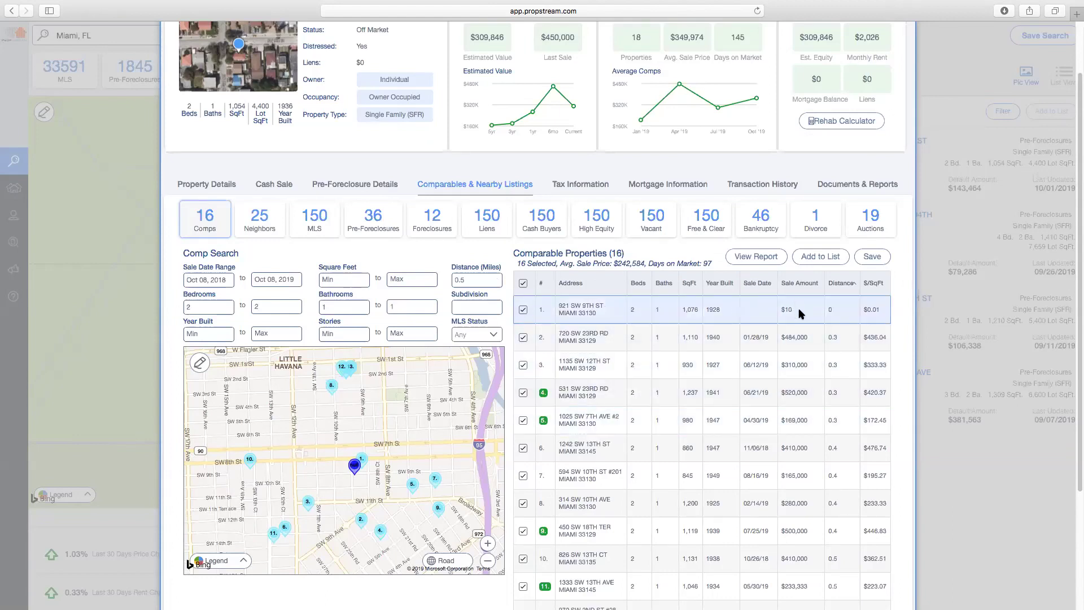
click(522, 310)
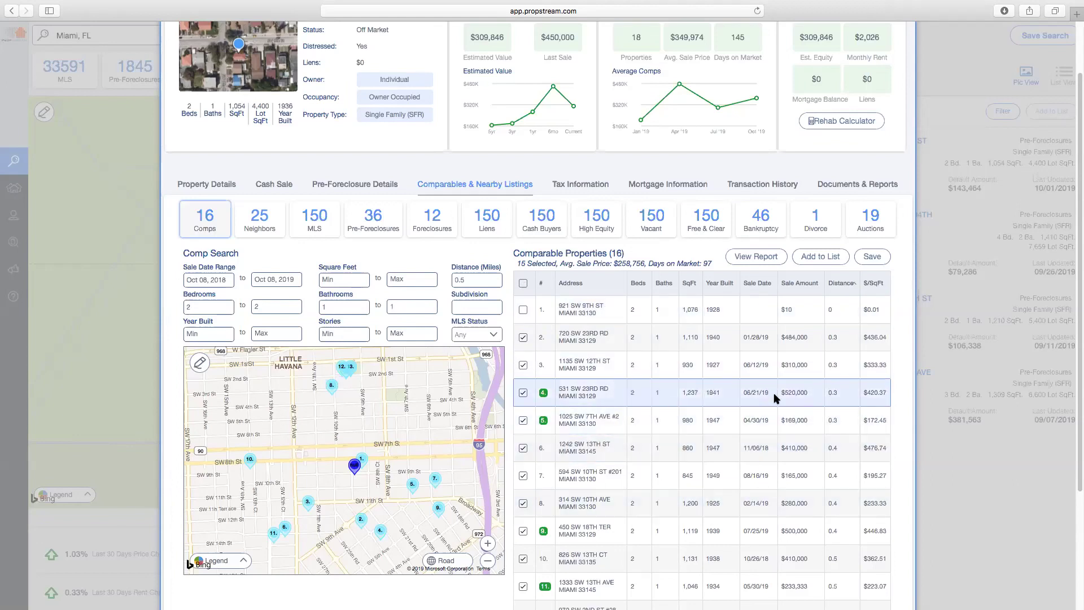
click(523, 422)
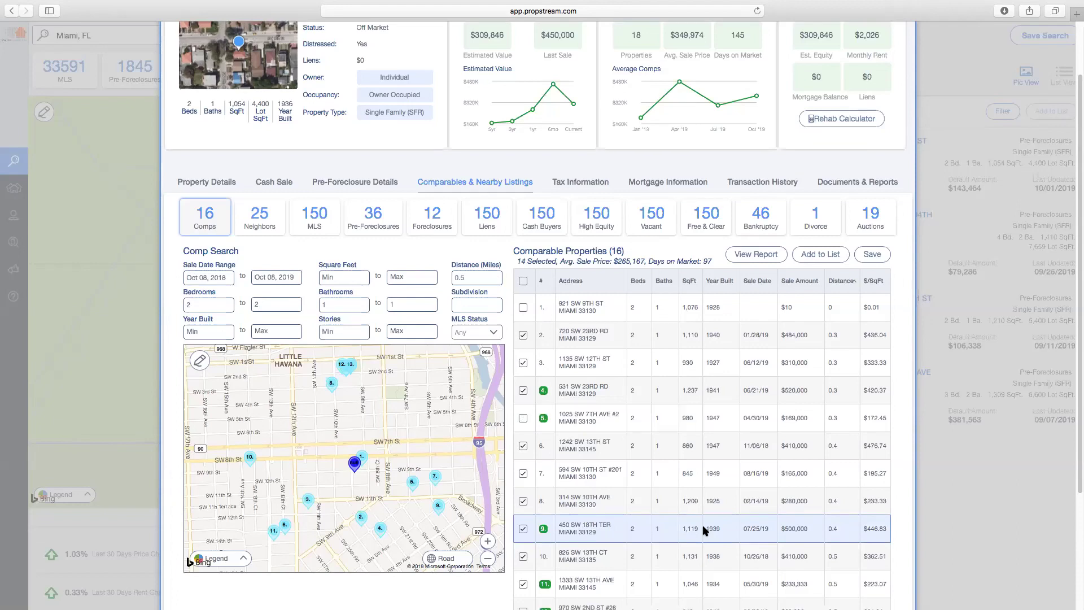
scroll(703, 530, down, 1)
scroll(704, 531, down, 1)
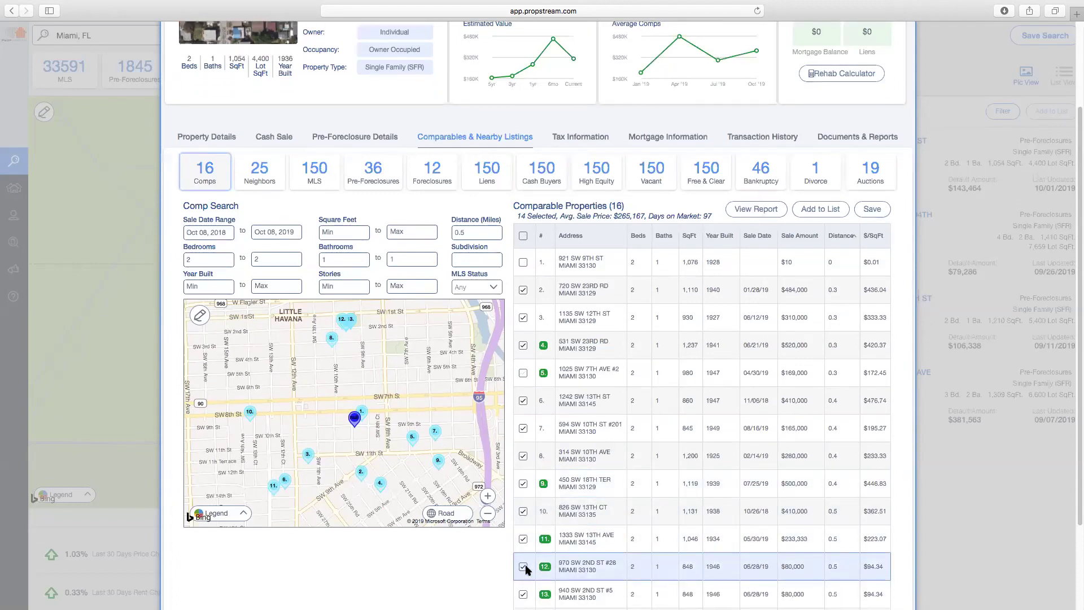
scroll(706, 550, down, 2)
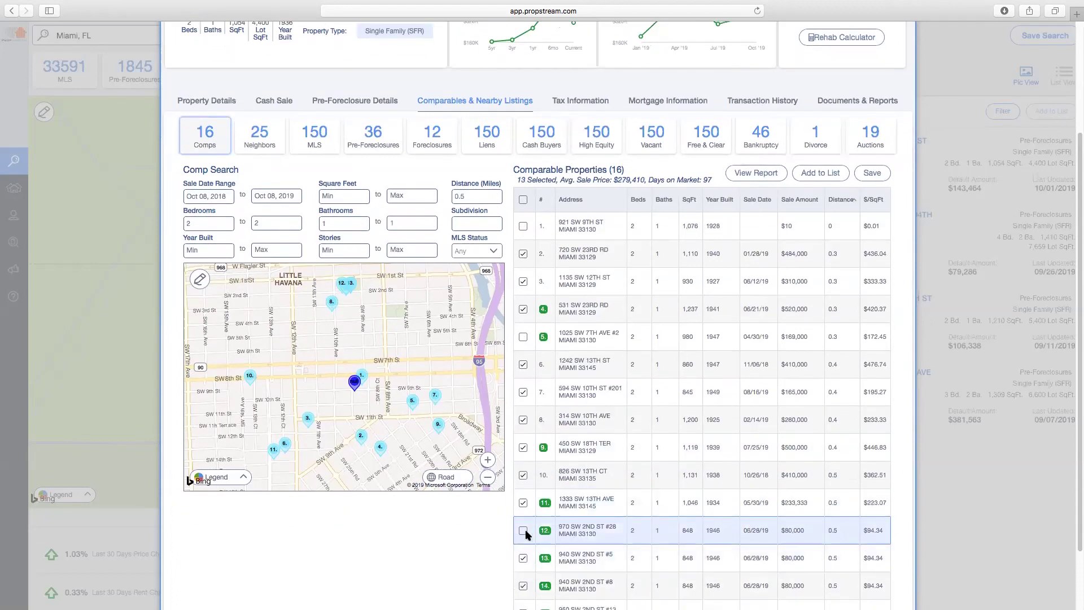
click(523, 531)
click(524, 504)
click(523, 503)
click(523, 558)
Exclude comps 14–16 and highlight the summary showing the $368,037 average sale price
scroll(579, 550, down, 3)
click(523, 528)
click(524, 557)
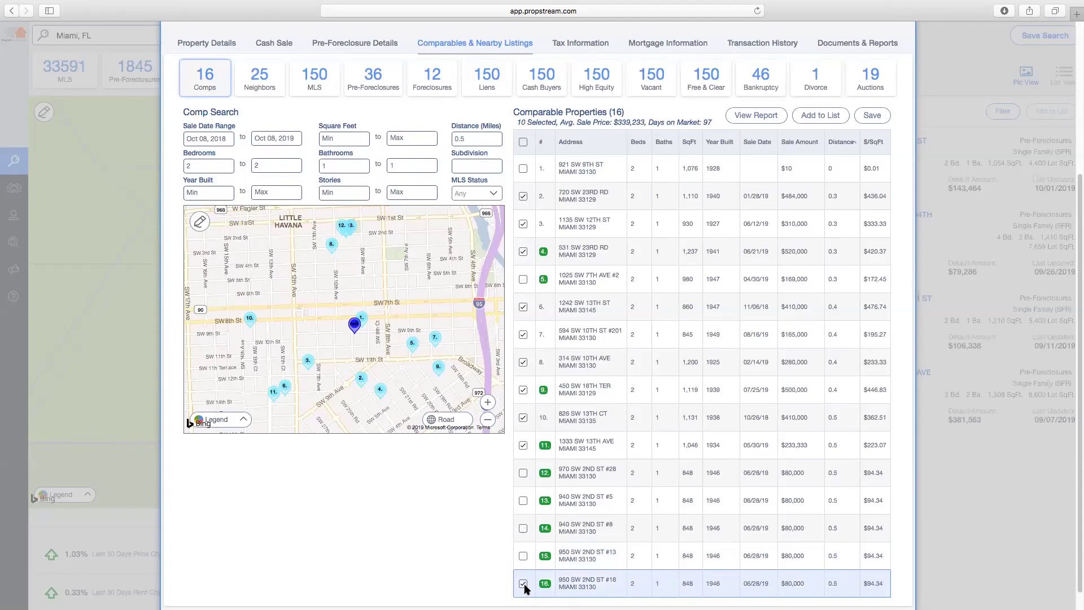
click(529, 580)
scroll(698, 409, up, 2)
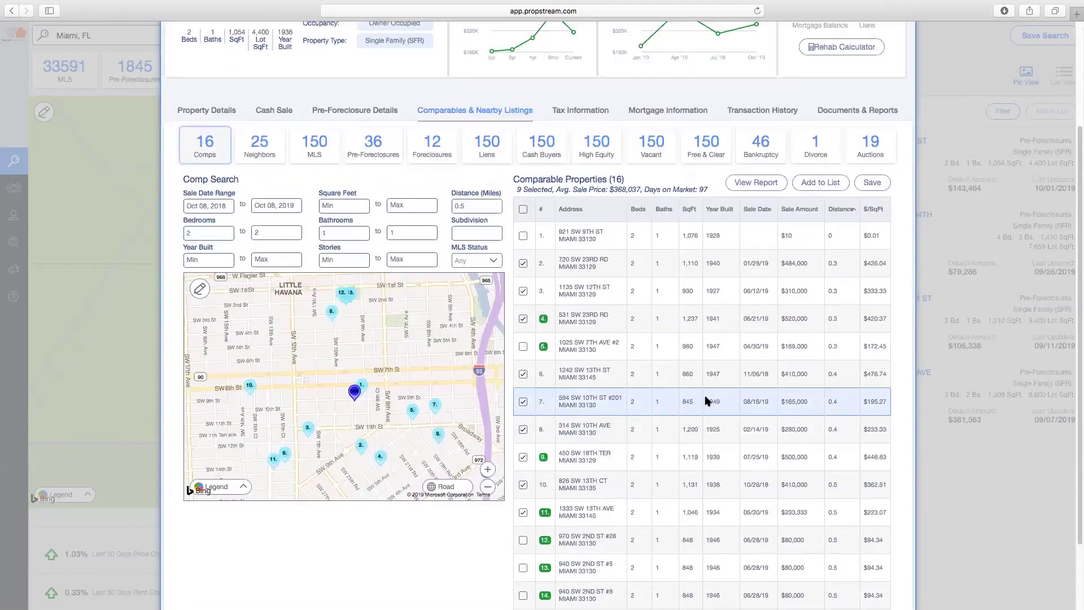
drag(520, 188, 711, 189)
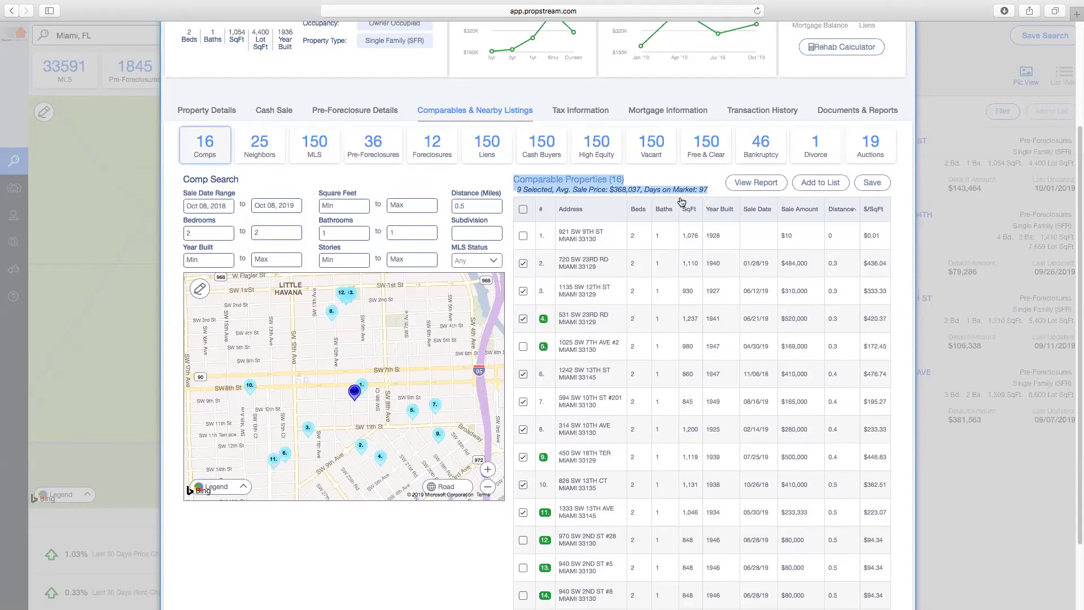
scroll(633, 294, up, 3)
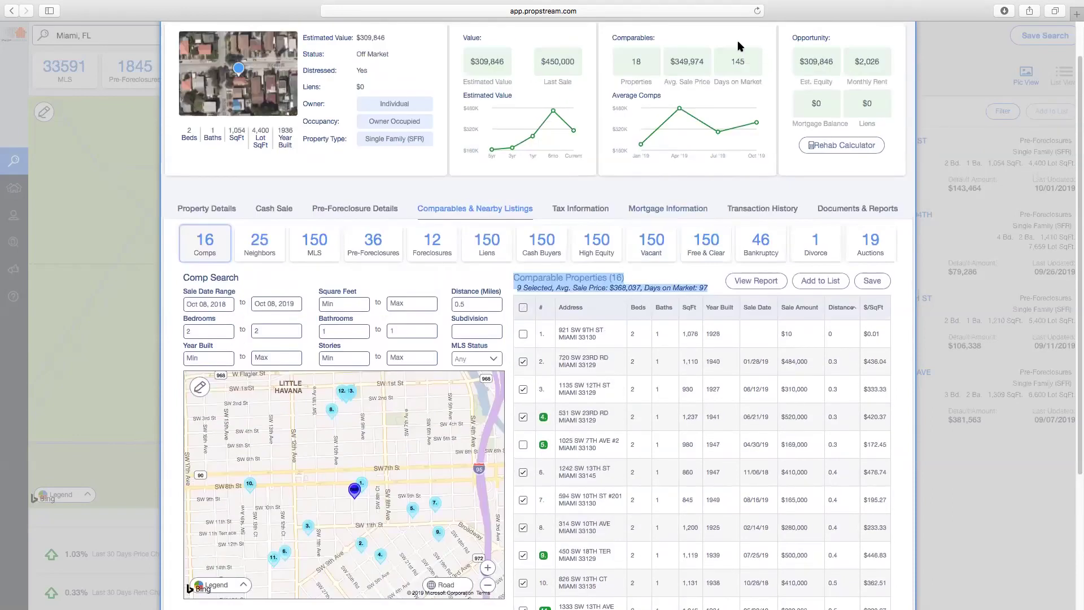
Generate the comparables report and open the downloaded comparable_property PDF
click(675, 284)
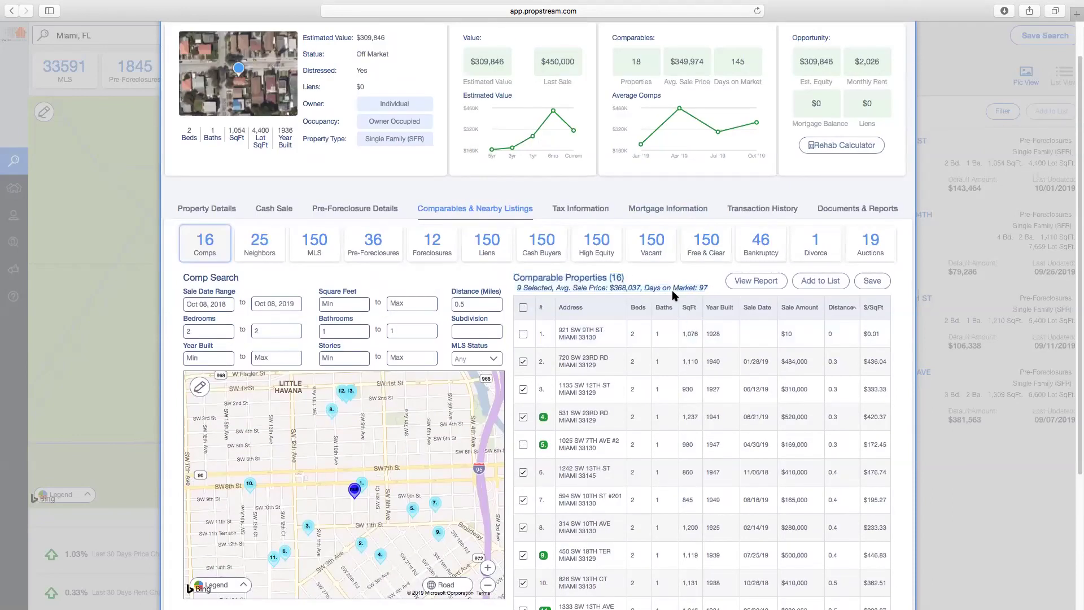
click(753, 281)
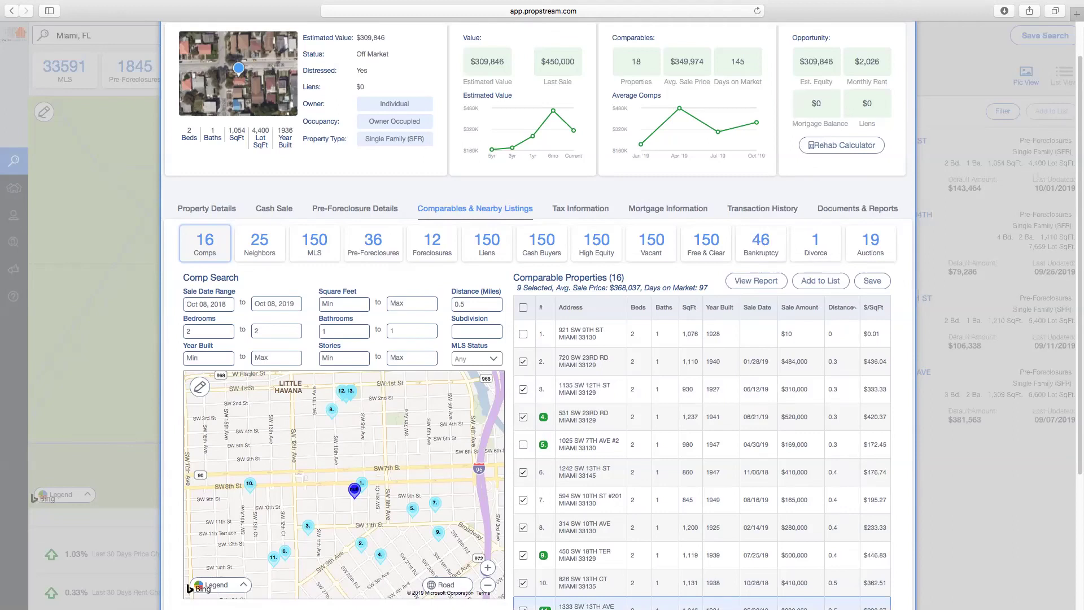
click(857, 588)
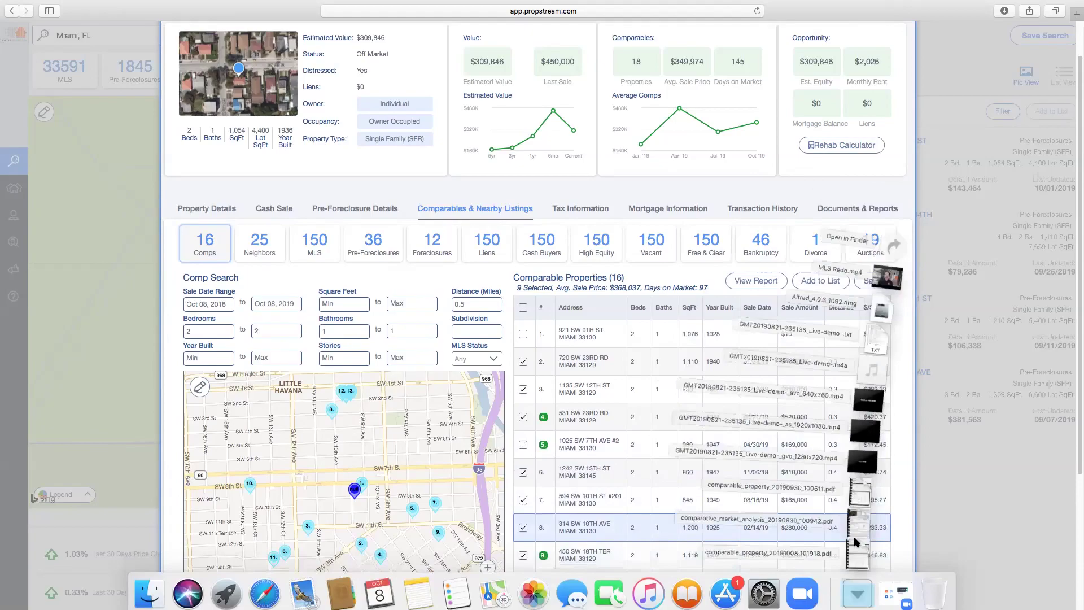
click(857, 550)
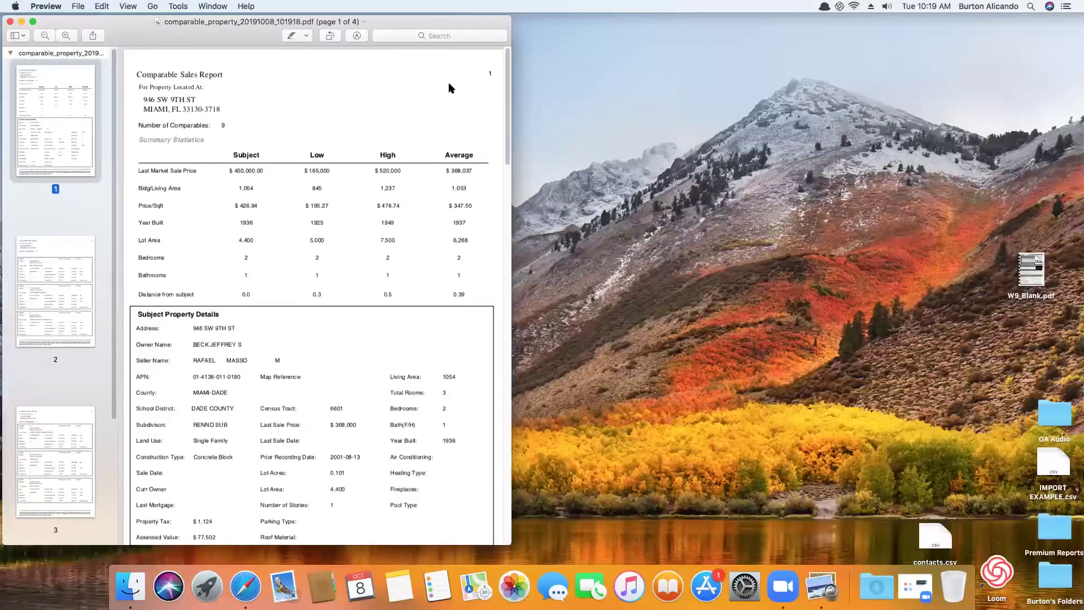
Read the report full screen, highlighting the sale price range and $368,037 average
click(33, 22)
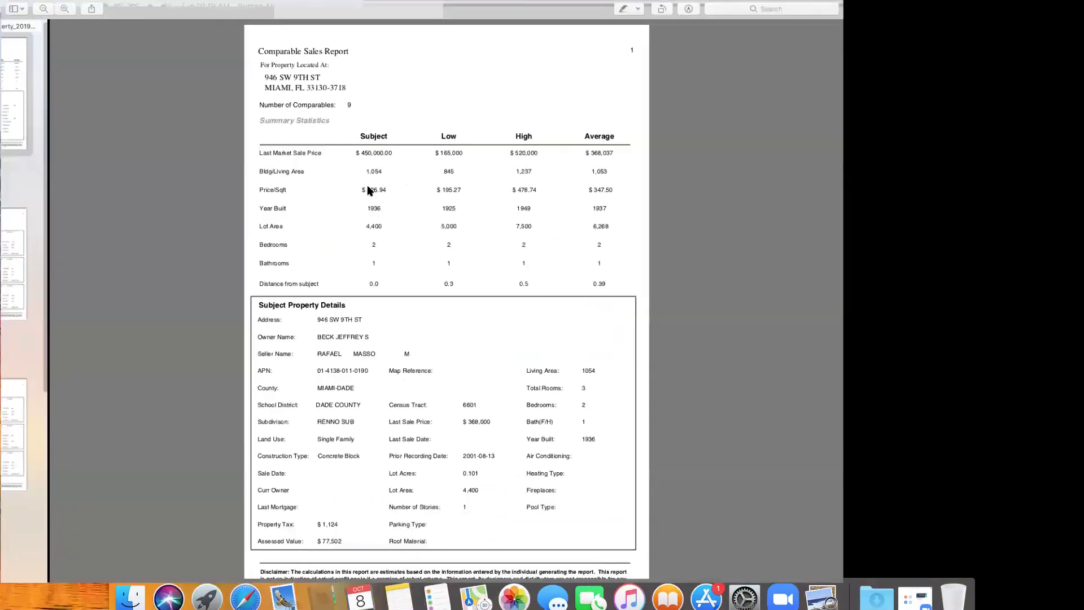
drag(555, 137, 609, 138)
drag(691, 138, 730, 141)
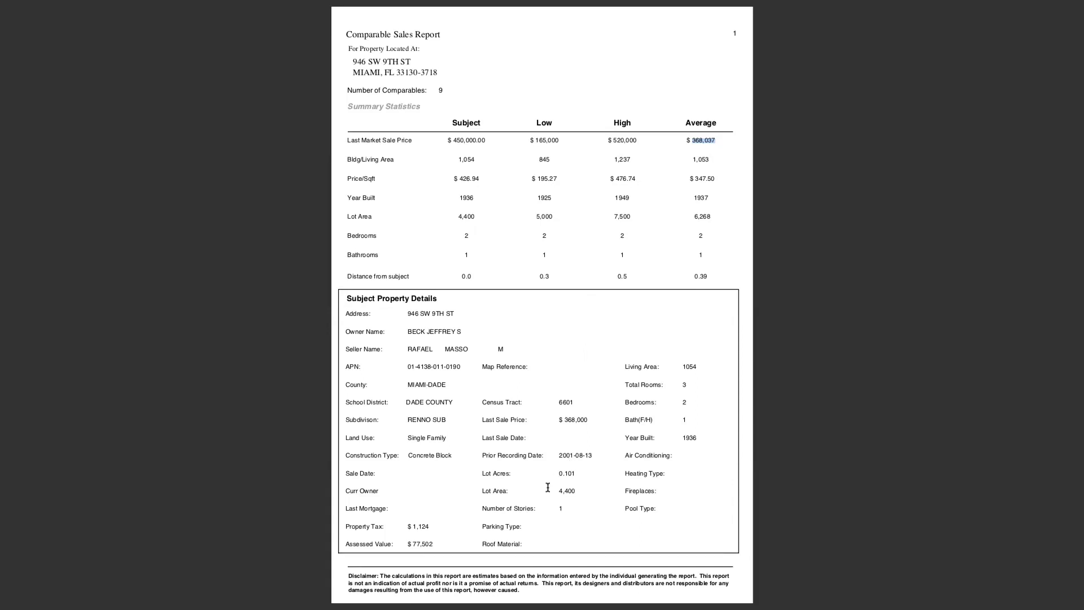
scroll(547, 487, down, 3)
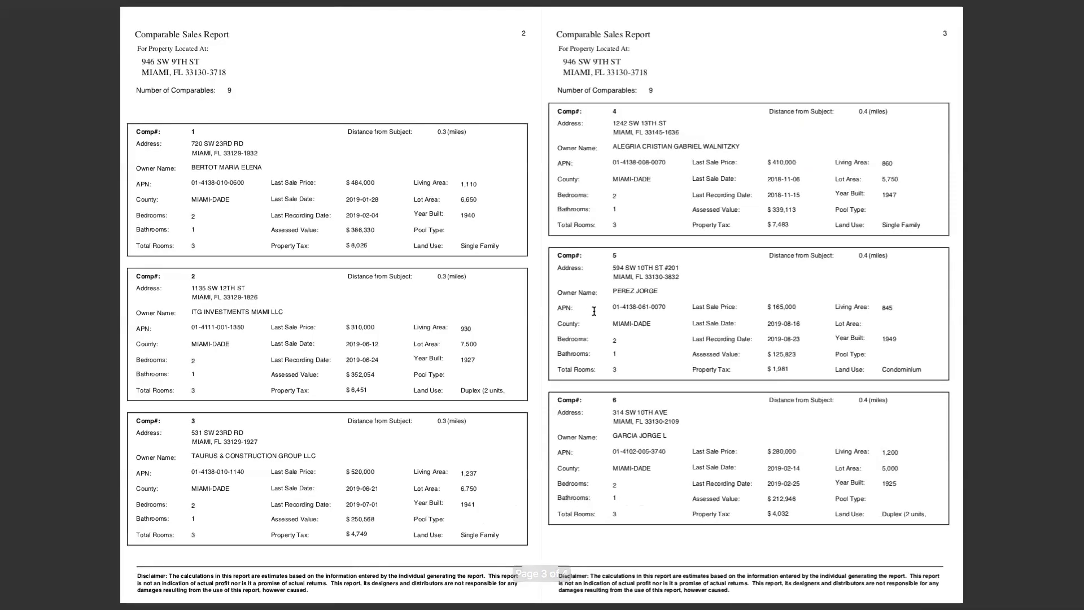
scroll(617, 320, down, 3)
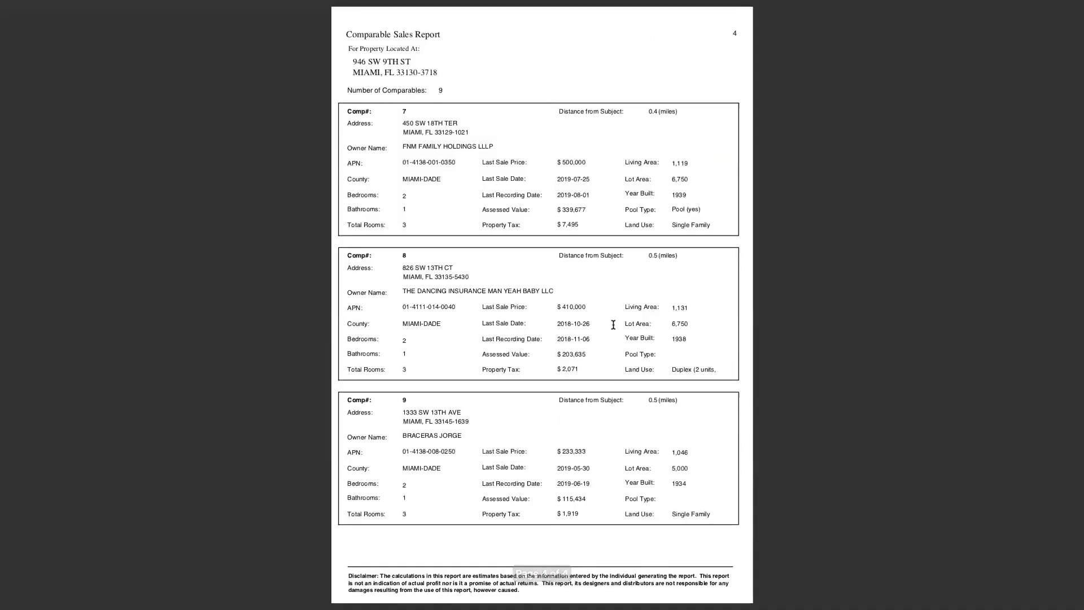
key(Escape)
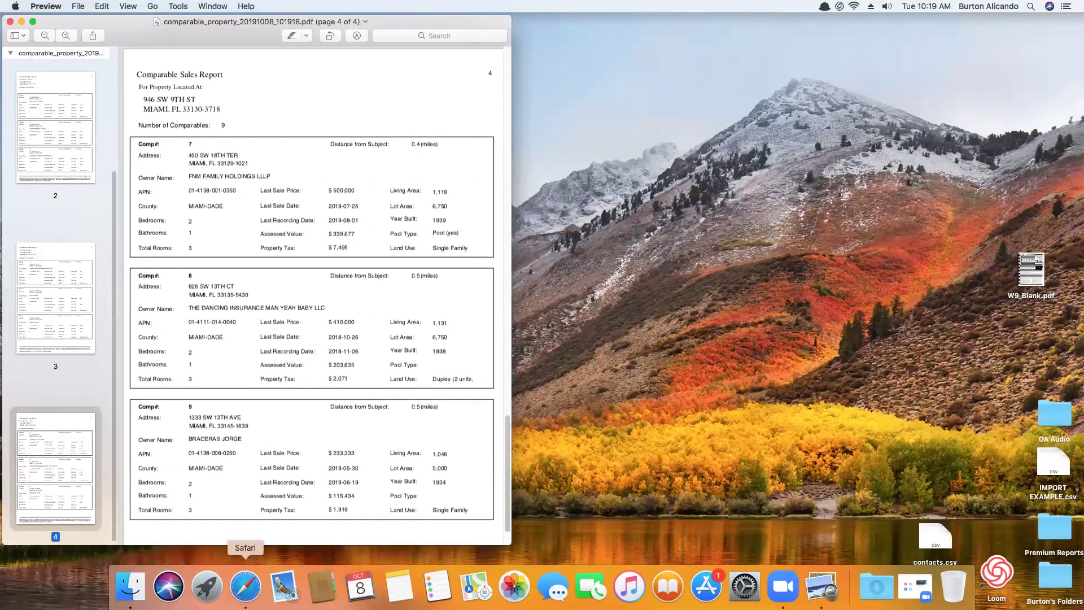
click(245, 600)
Browse the 25 neighboring properties, then switch to the nearby MLS listings
click(262, 244)
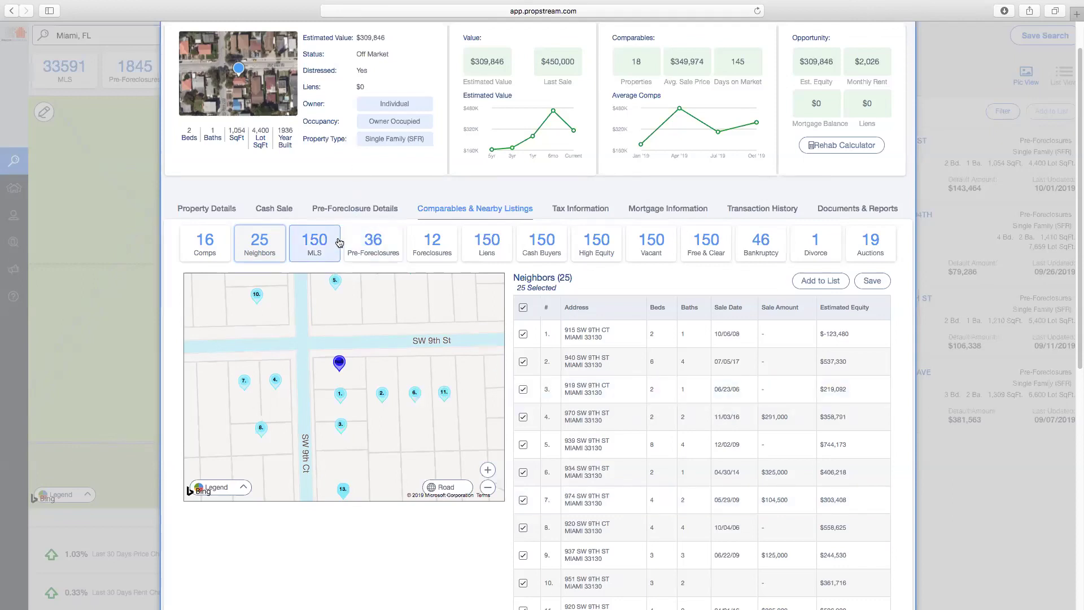
click(339, 243)
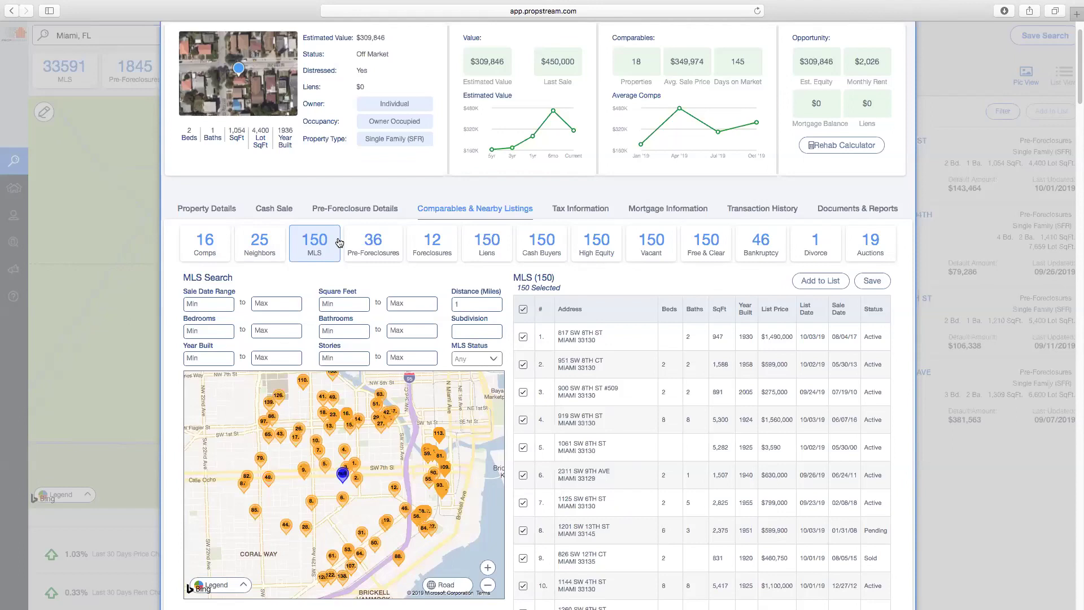
Set the minimum sale date to Jul 01, 2019
click(217, 306)
click(197, 330)
click(196, 330)
click(196, 330)
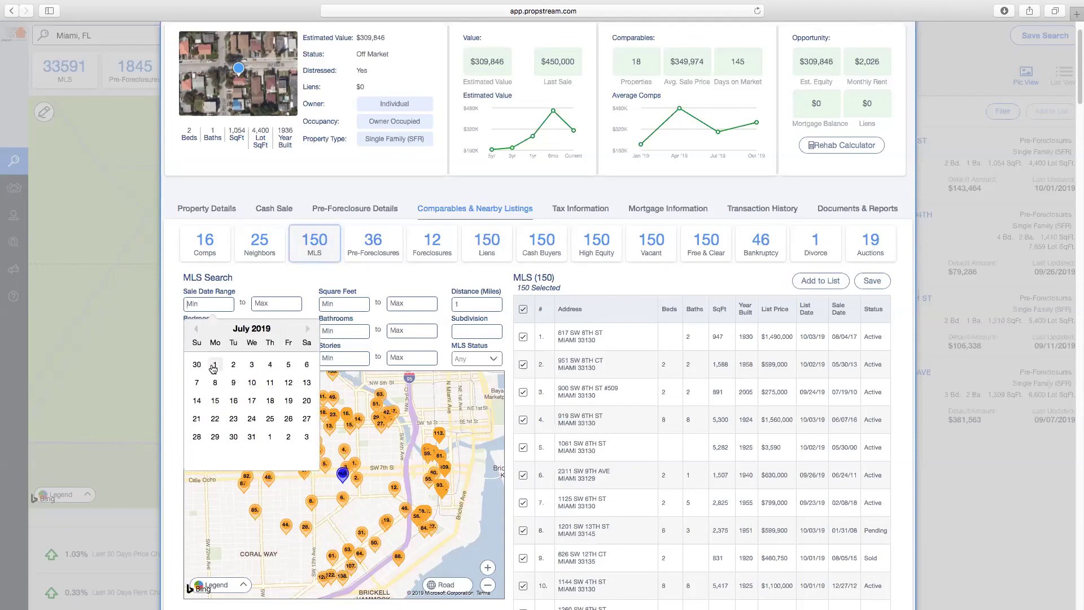
click(214, 366)
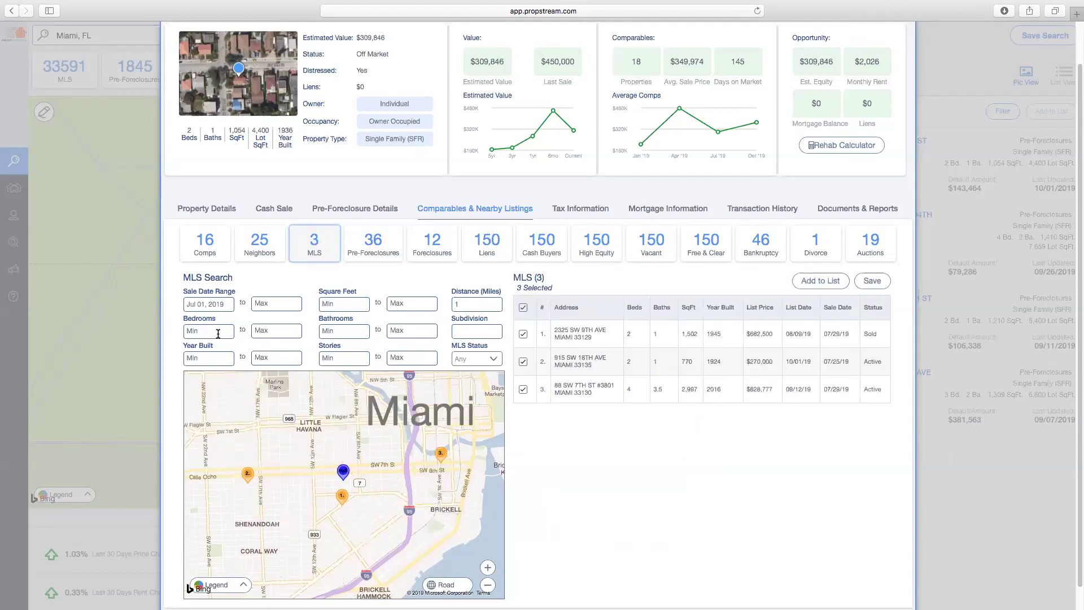
Change the search distance to 2 miles, keeping the MLS status at Any
click(488, 362)
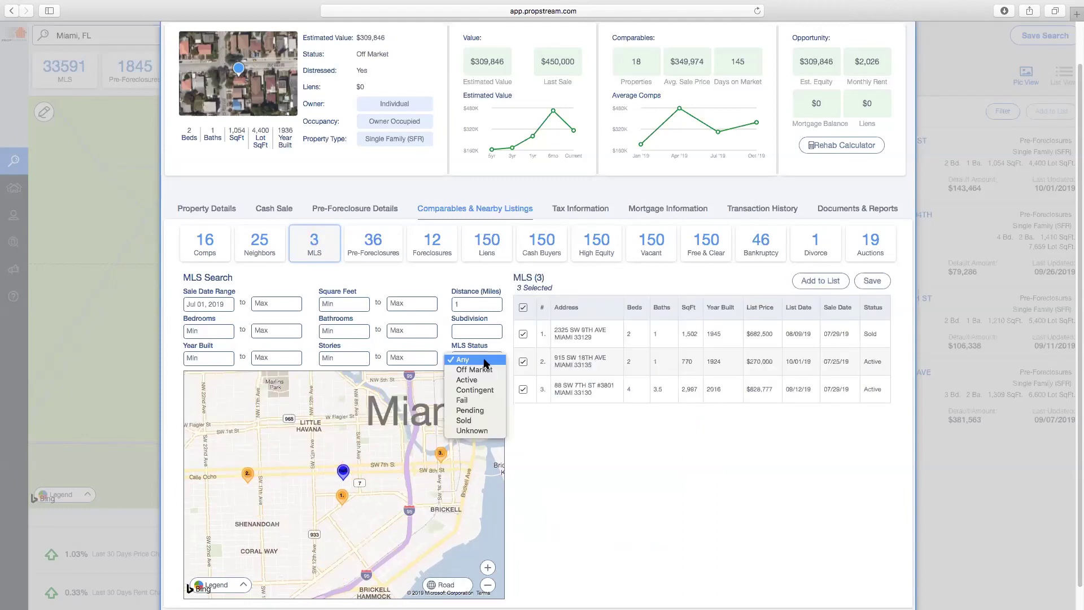
click(500, 286)
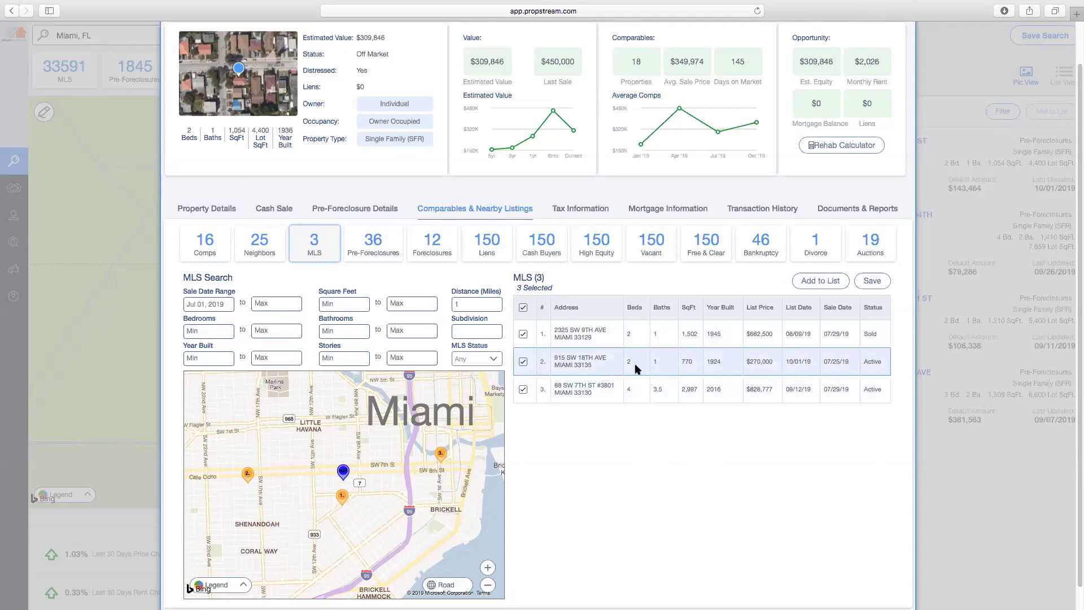
click(471, 304)
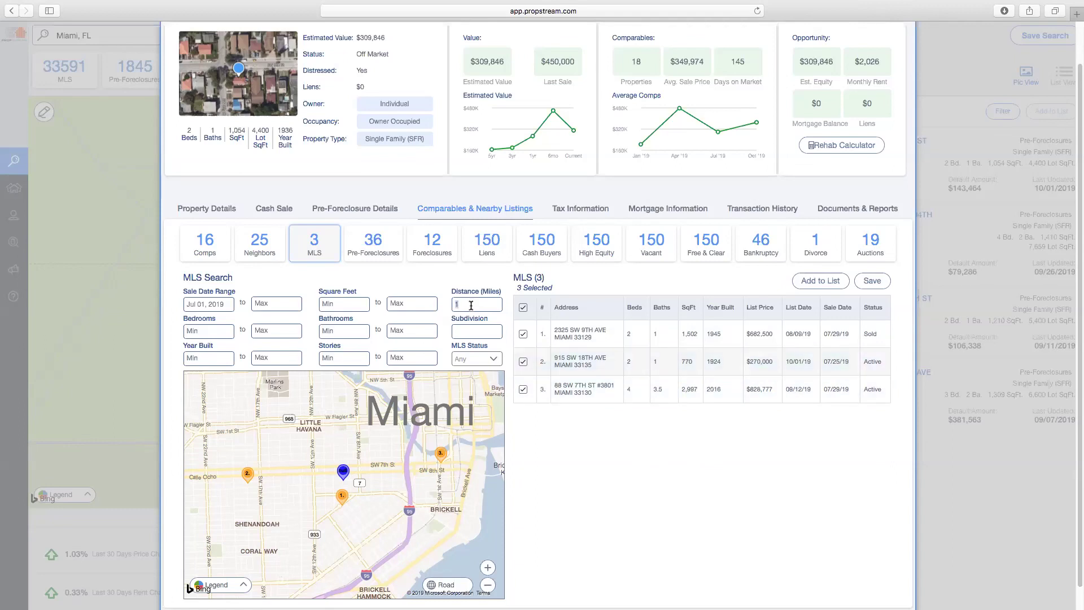
click(500, 280)
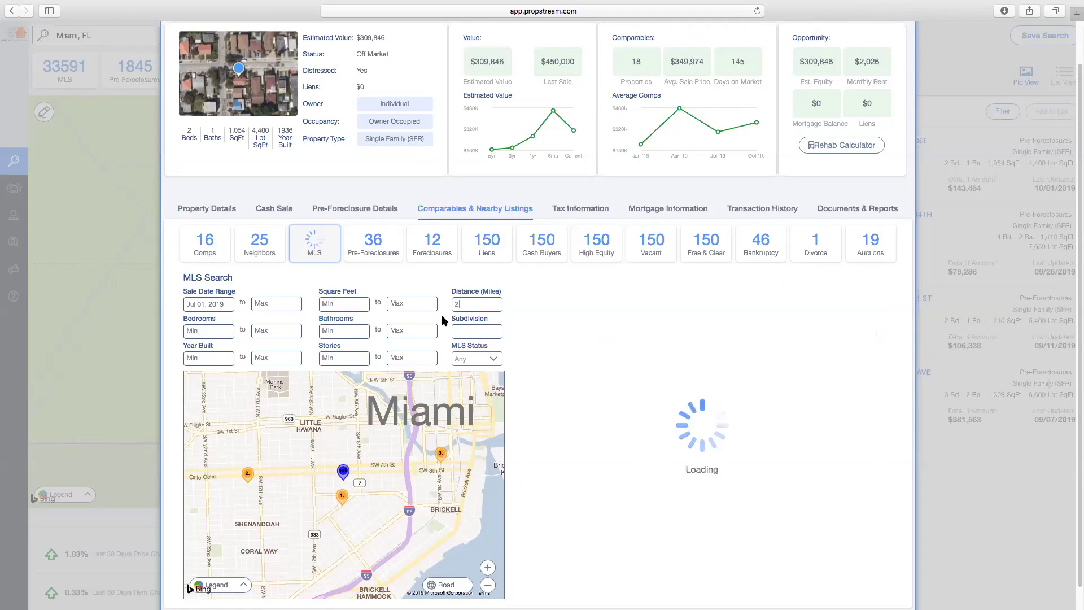
click(474, 363)
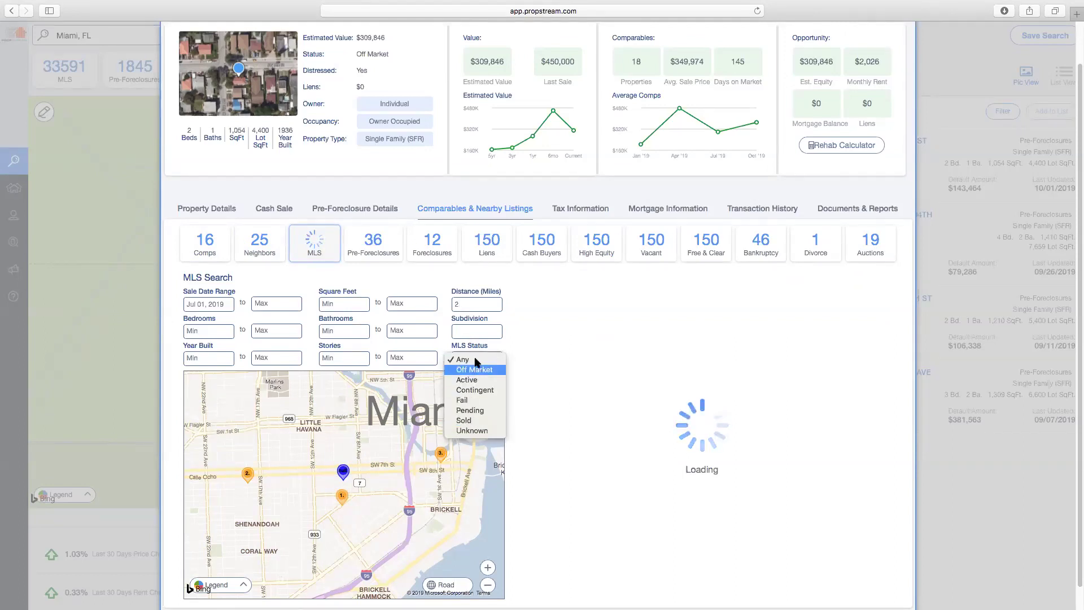
click(445, 275)
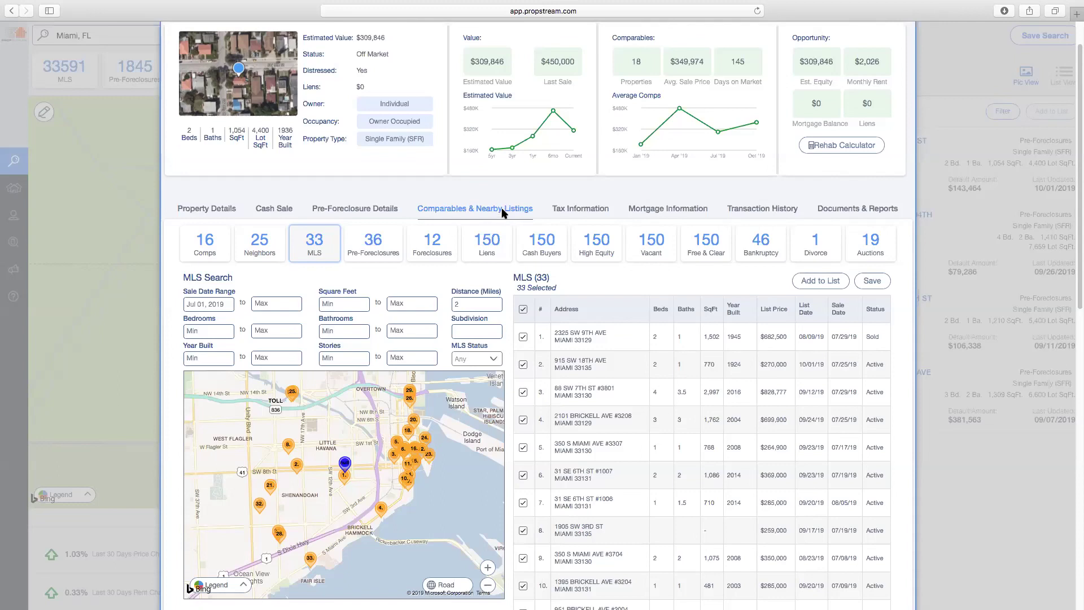
Review the property's tax, mortgage and transaction history, then show its Documents & Reports
click(580, 212)
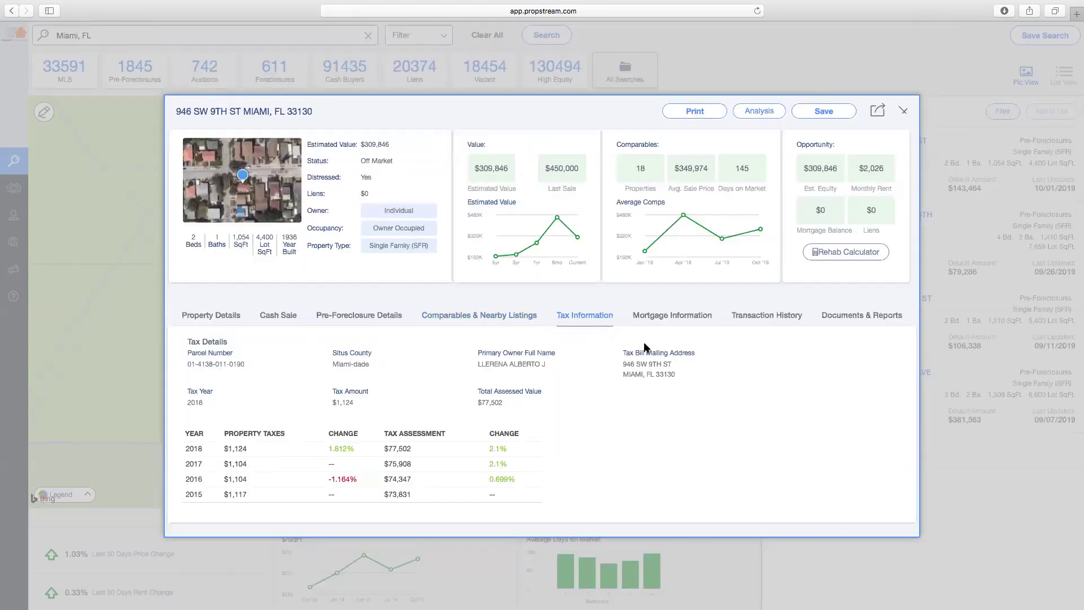
click(664, 321)
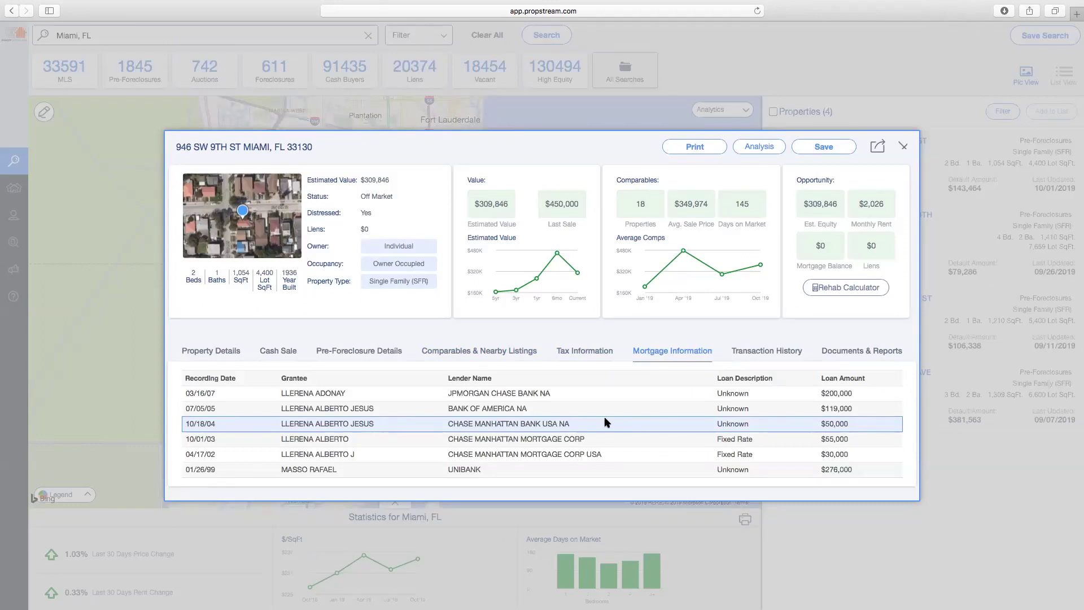
click(775, 351)
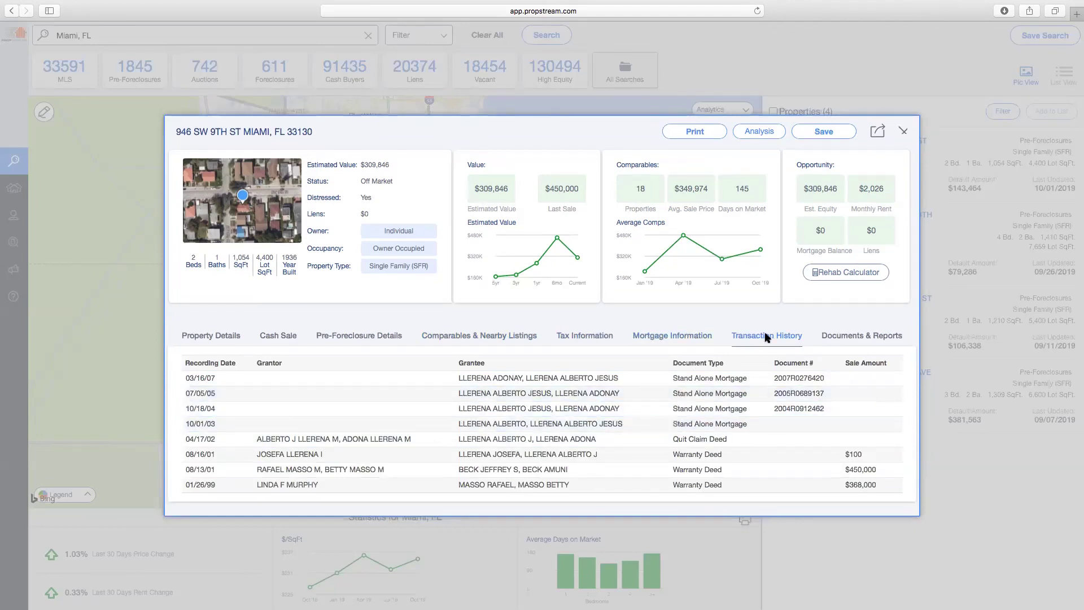
click(854, 341)
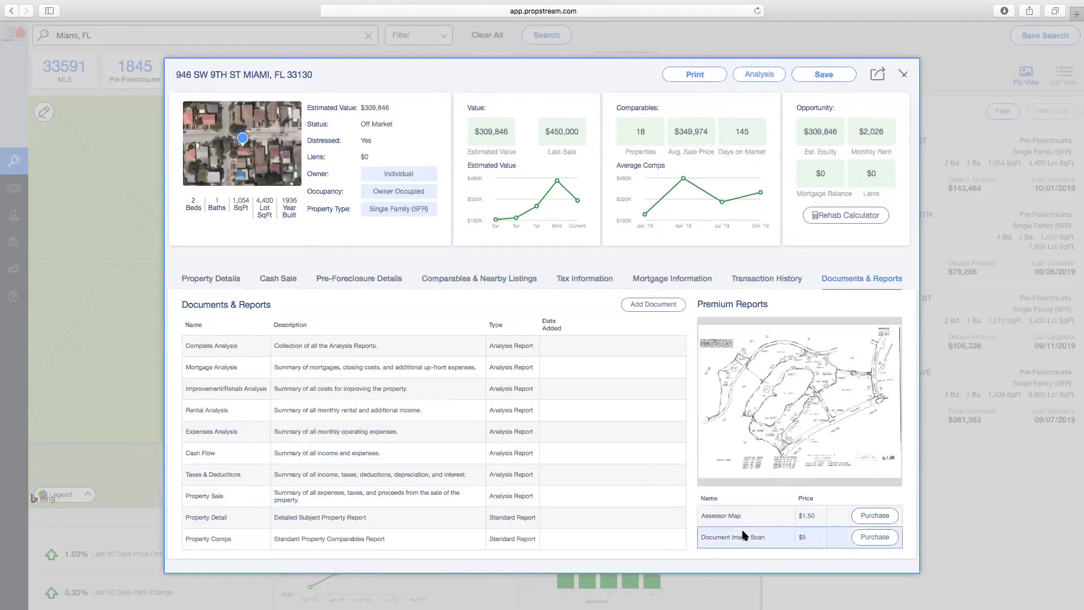
mouse_move(739, 537)
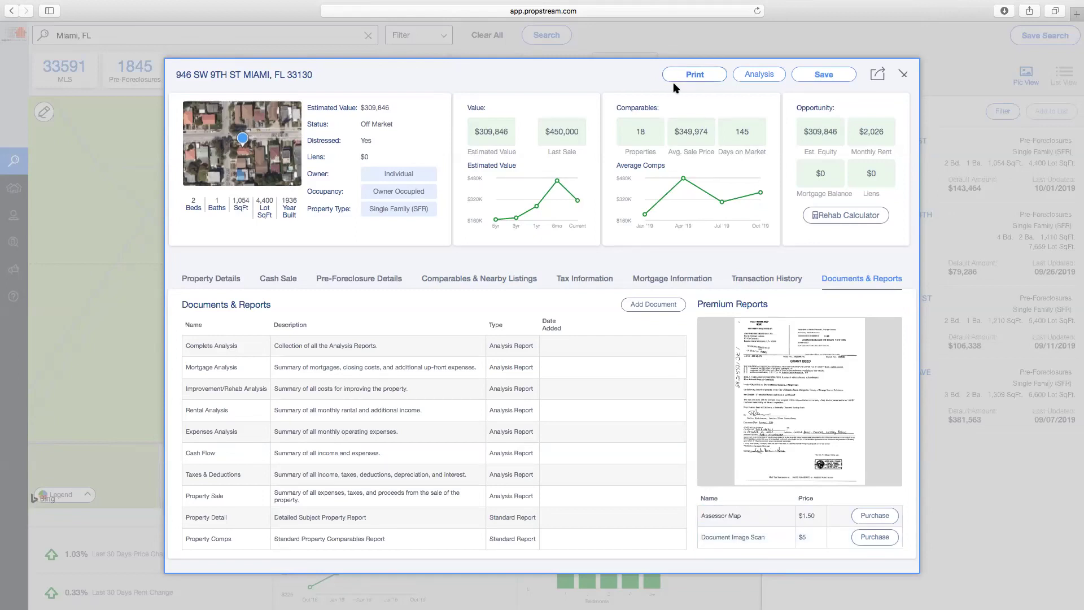
click(694, 75)
mouse_move(876, 607)
click(877, 587)
Open the downloaded market analysis PDF full screen and page through it
click(879, 540)
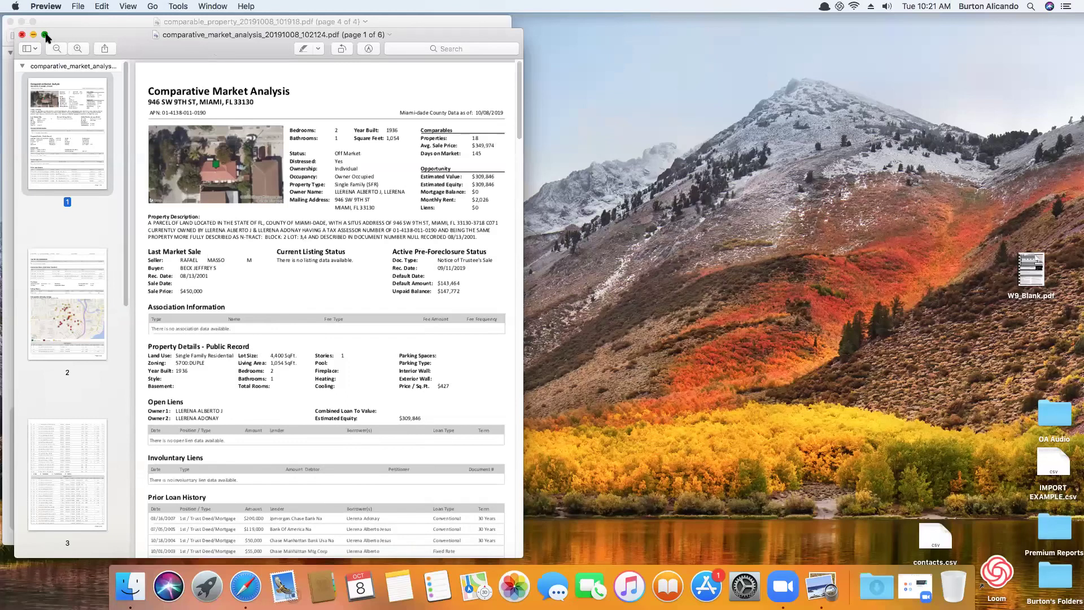
click(46, 35)
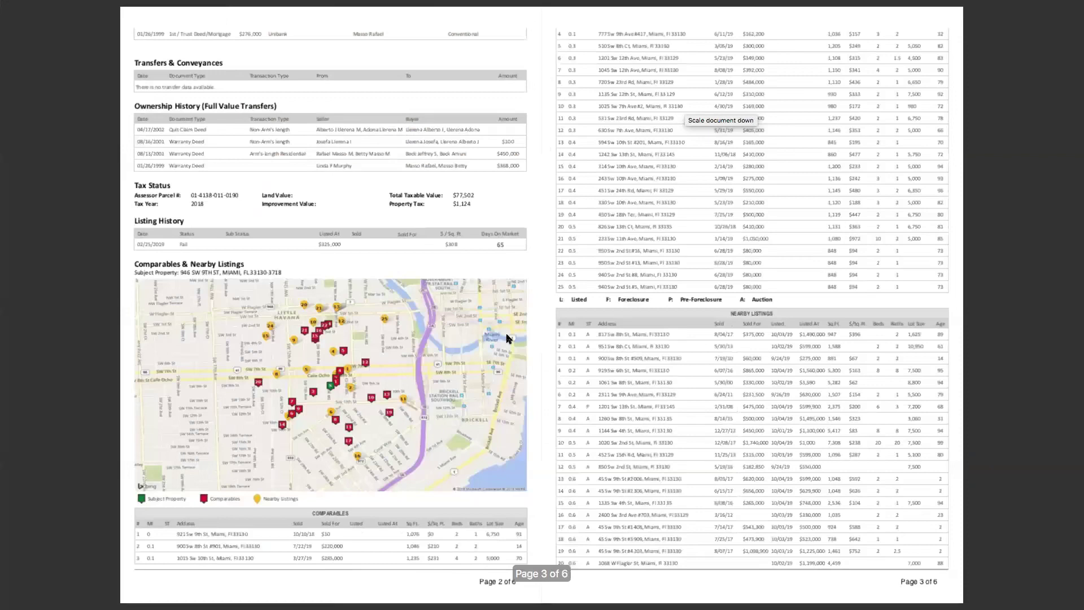
scroll(419, 404, down, 10)
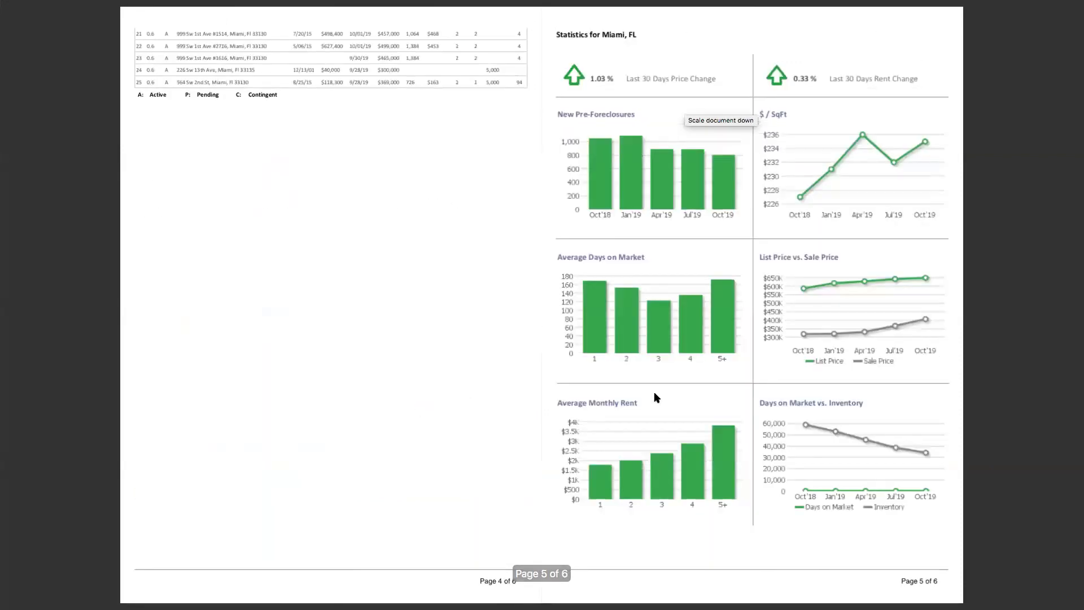
scroll(588, 394, down, 3)
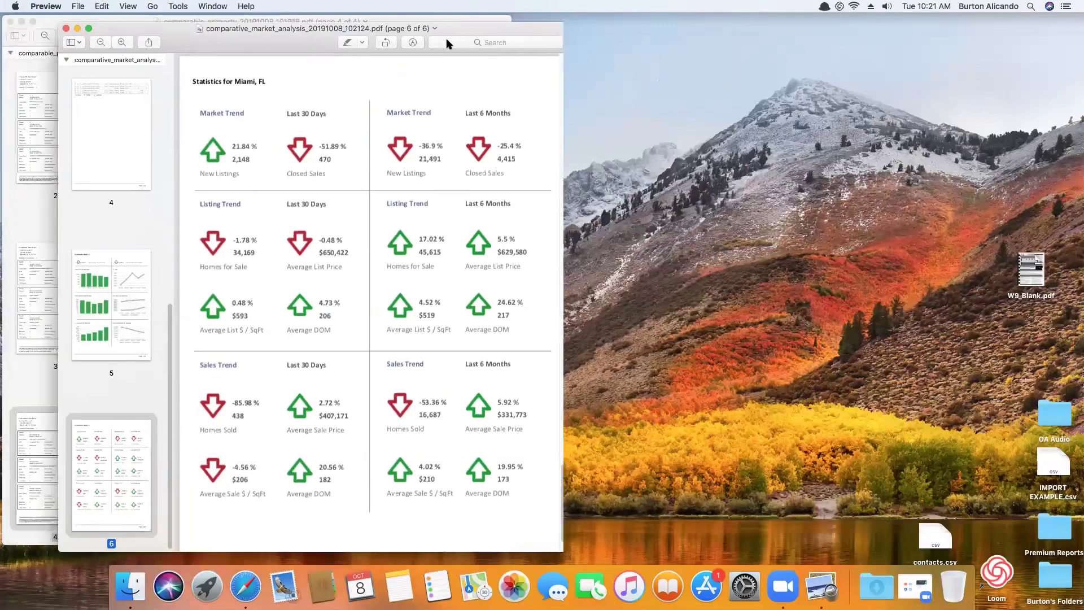
drag(446, 43, 803, 38)
scroll(631, 158, up, 8)
drag(921, 440, 920, 68)
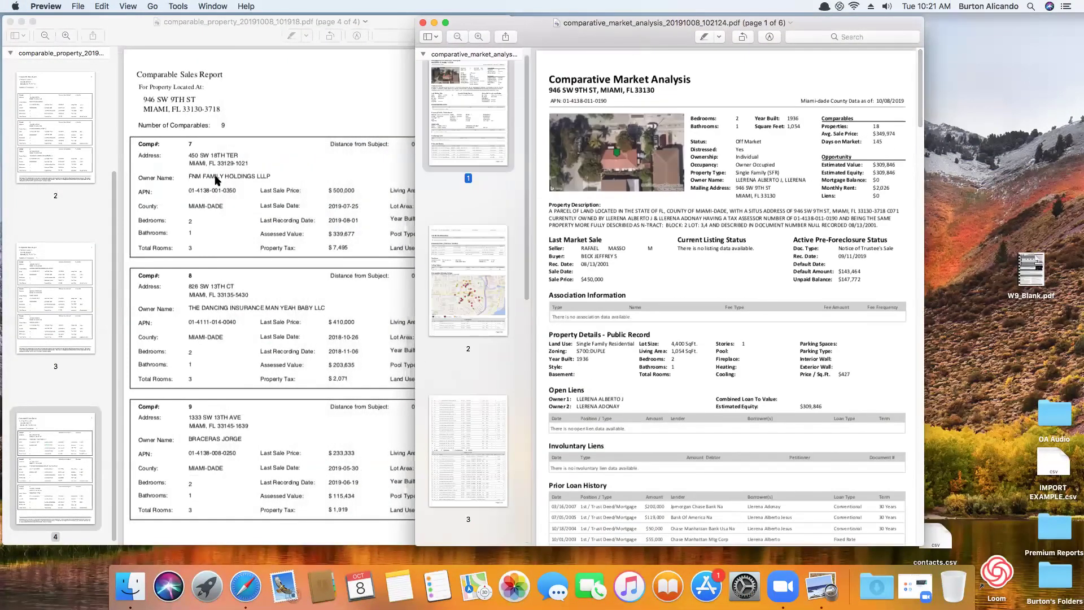
Compare it with the comparable sales report, then close both Preview windows
click(246, 175)
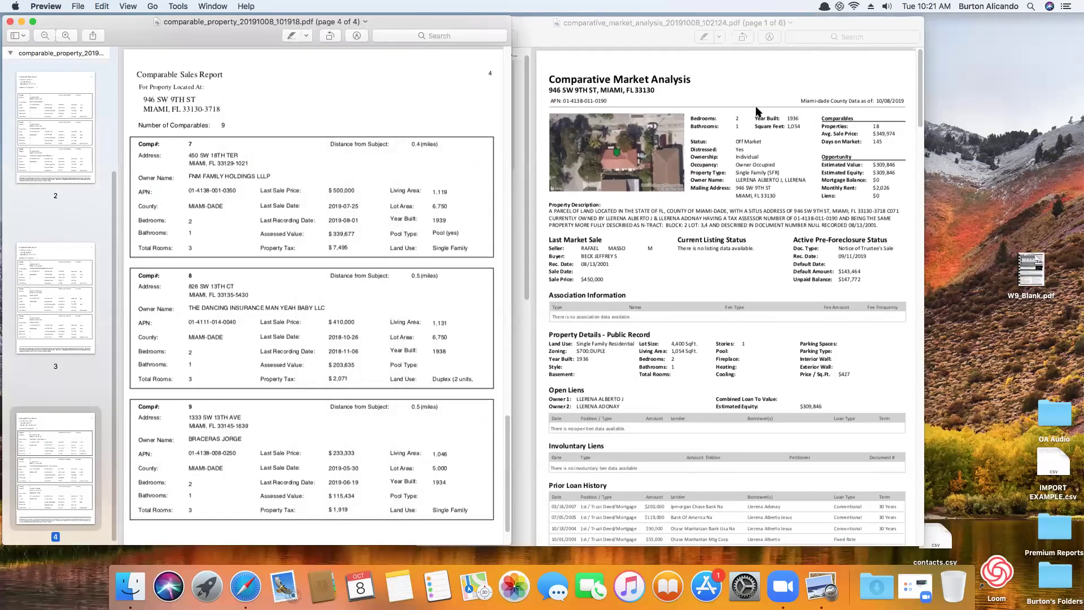
click(692, 160)
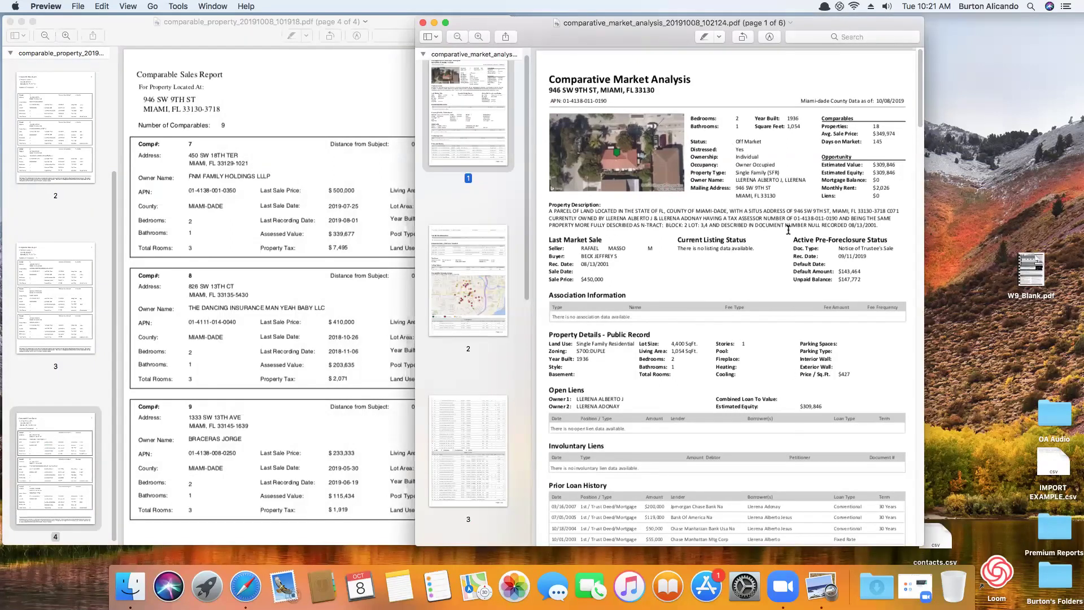
scroll(305, 234, up, 15)
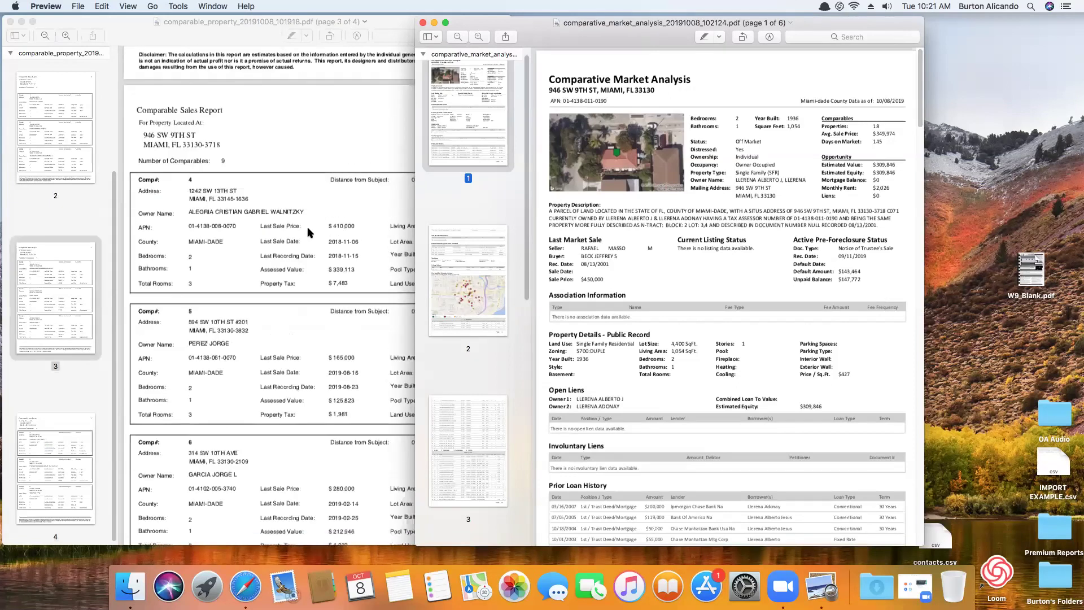
scroll(305, 234, up, 10)
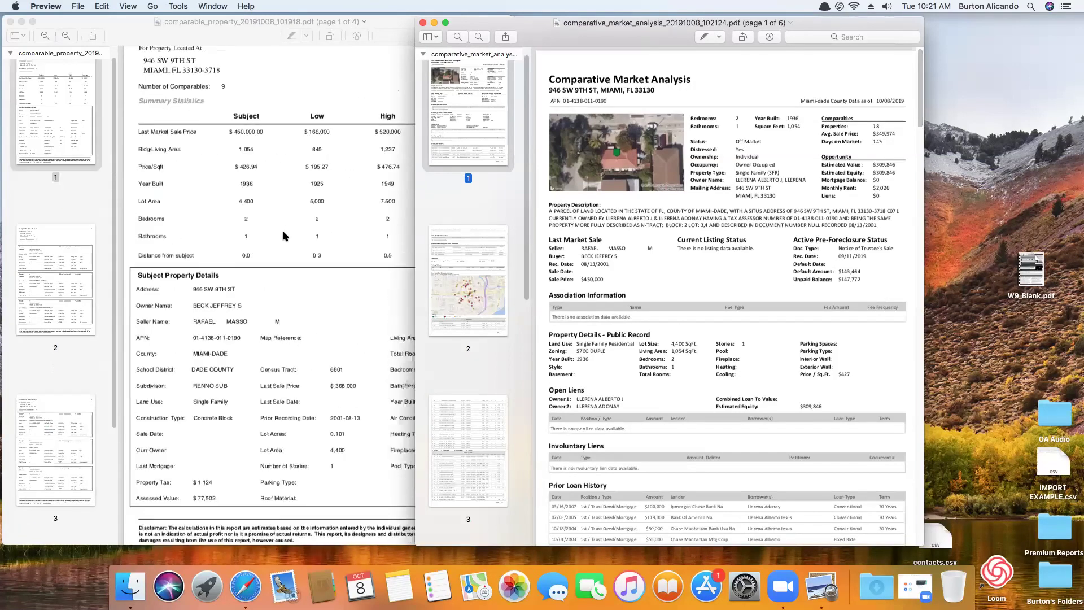
click(339, 167)
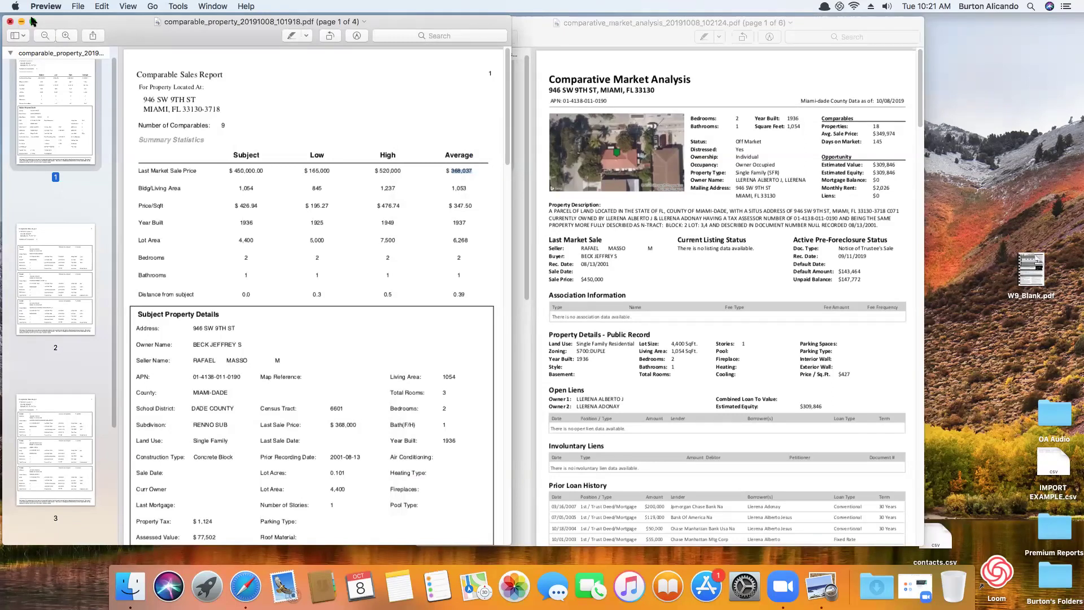
click(10, 21)
click(423, 23)
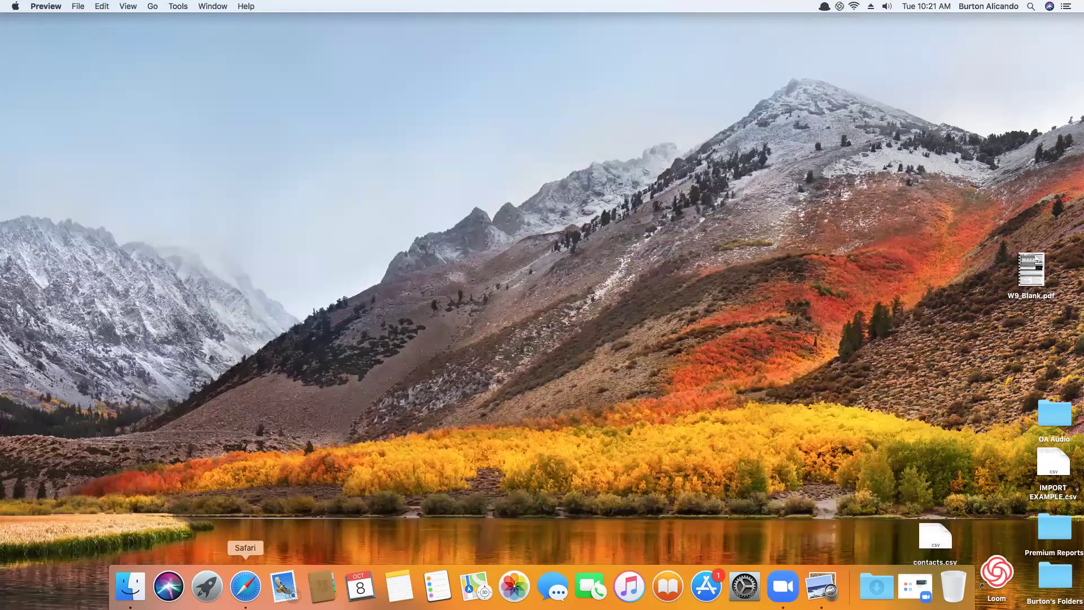
click(248, 587)
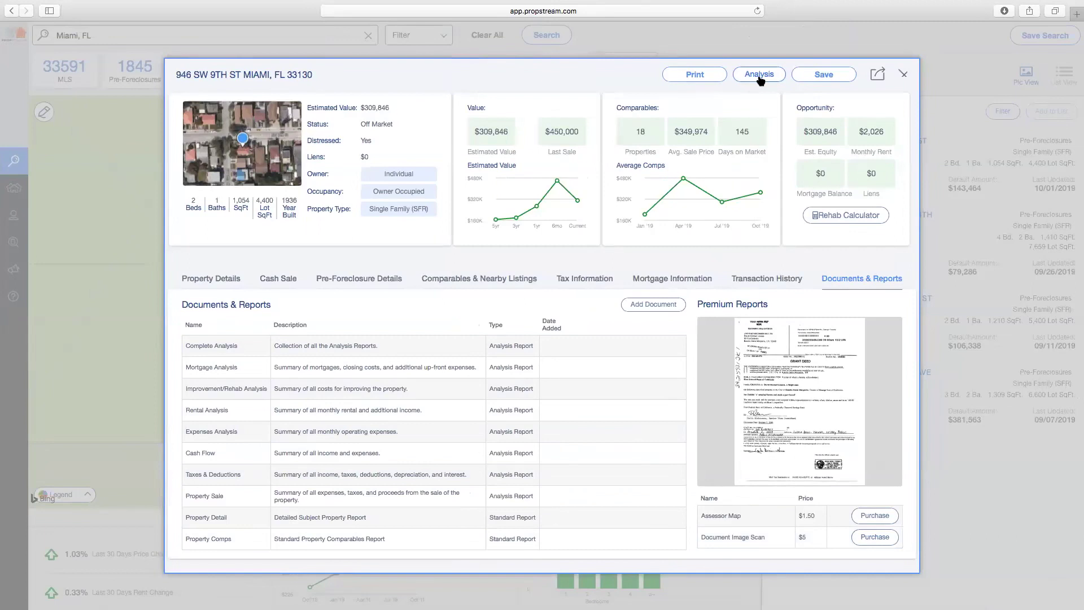
click(760, 76)
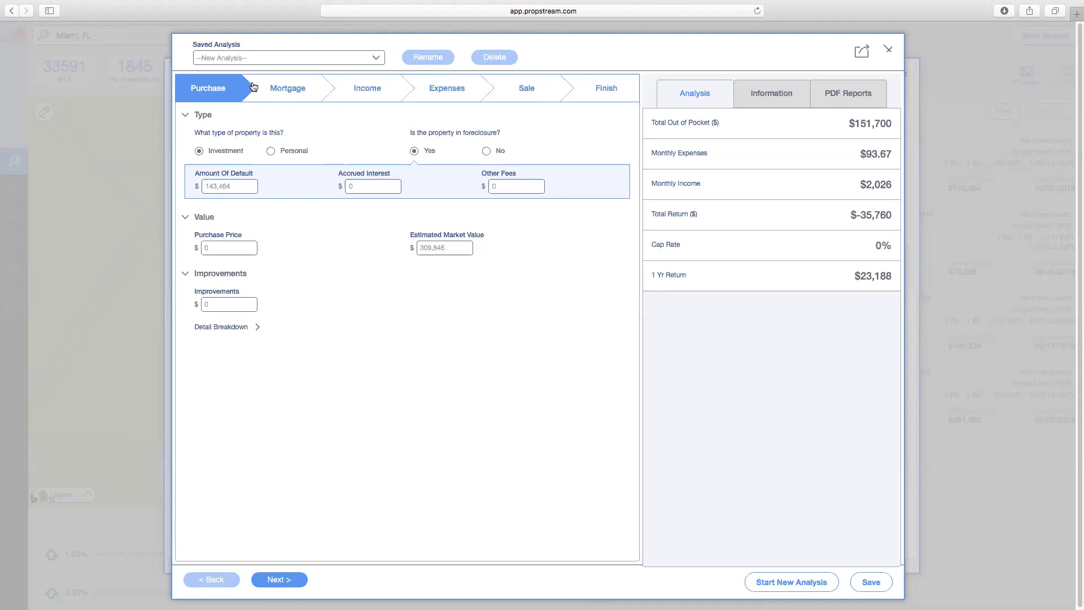
click(282, 85)
click(396, 94)
click(454, 95)
click(524, 100)
click(598, 96)
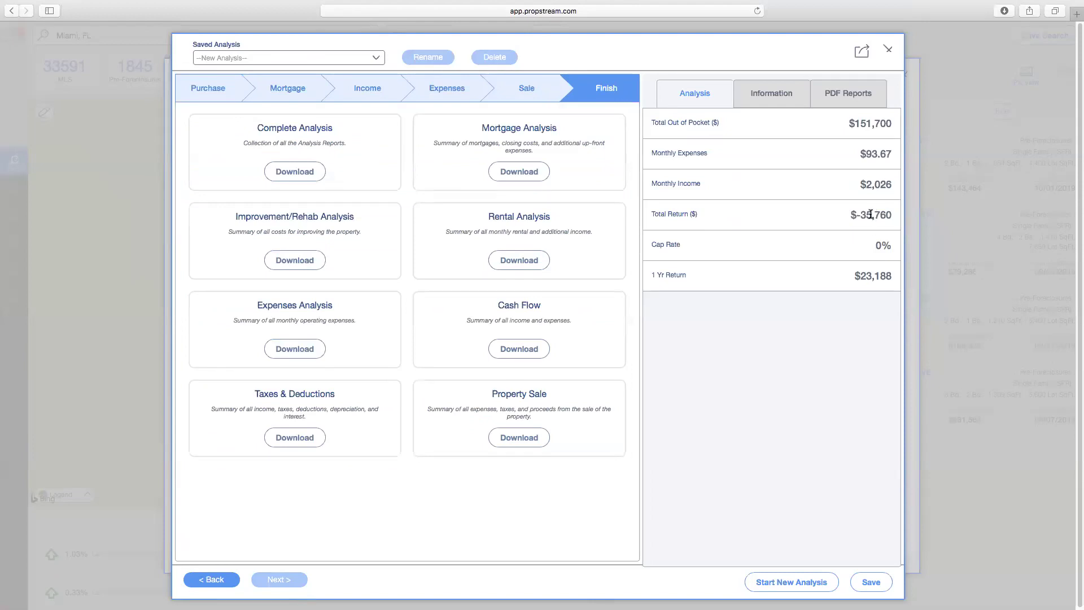
click(304, 178)
click(888, 50)
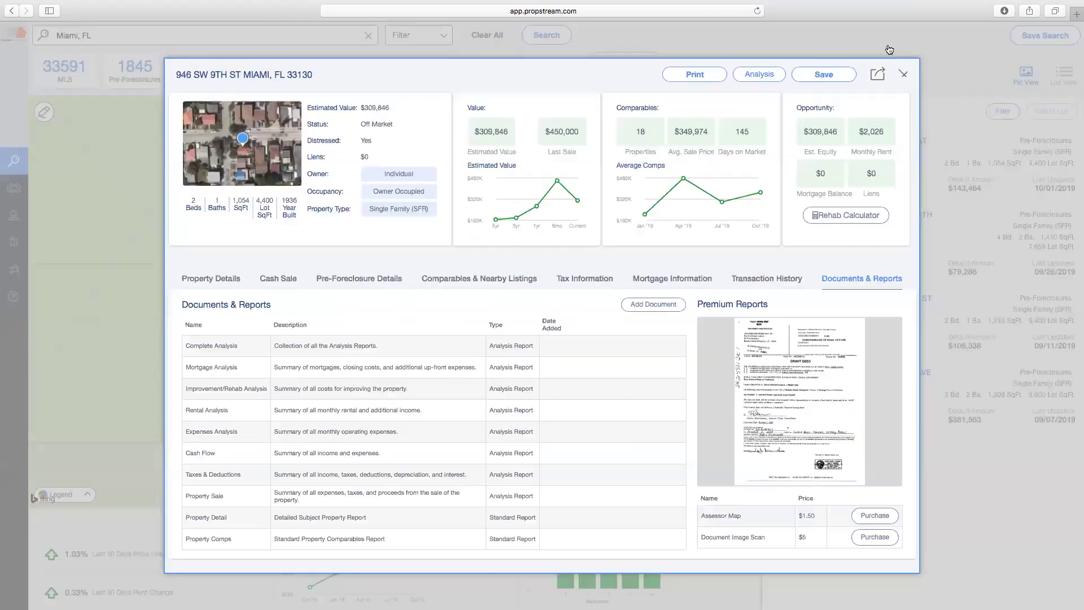
click(828, 219)
click(598, 338)
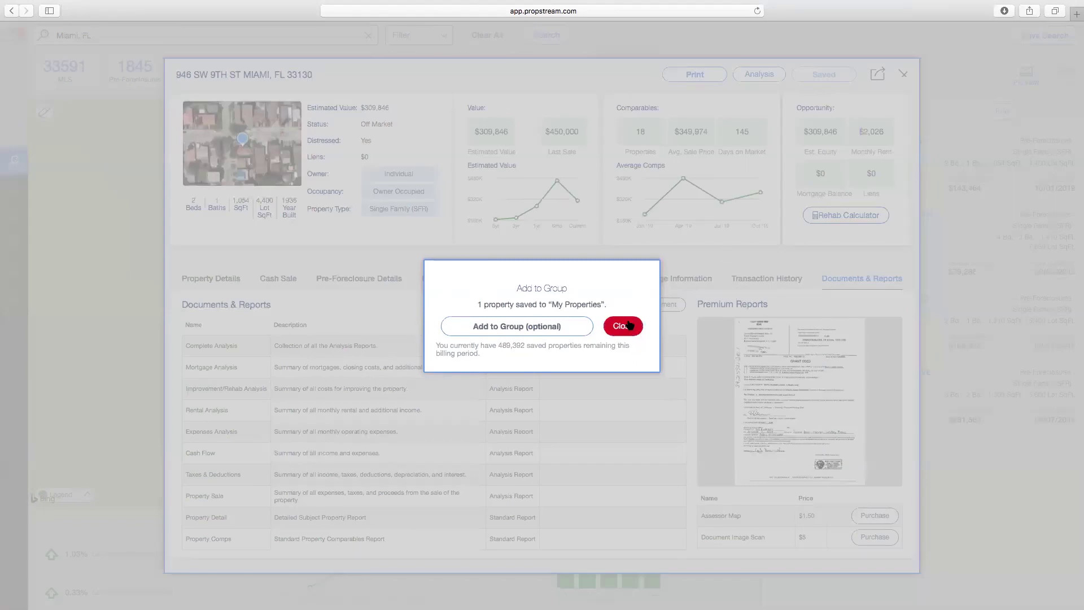
click(878, 213)
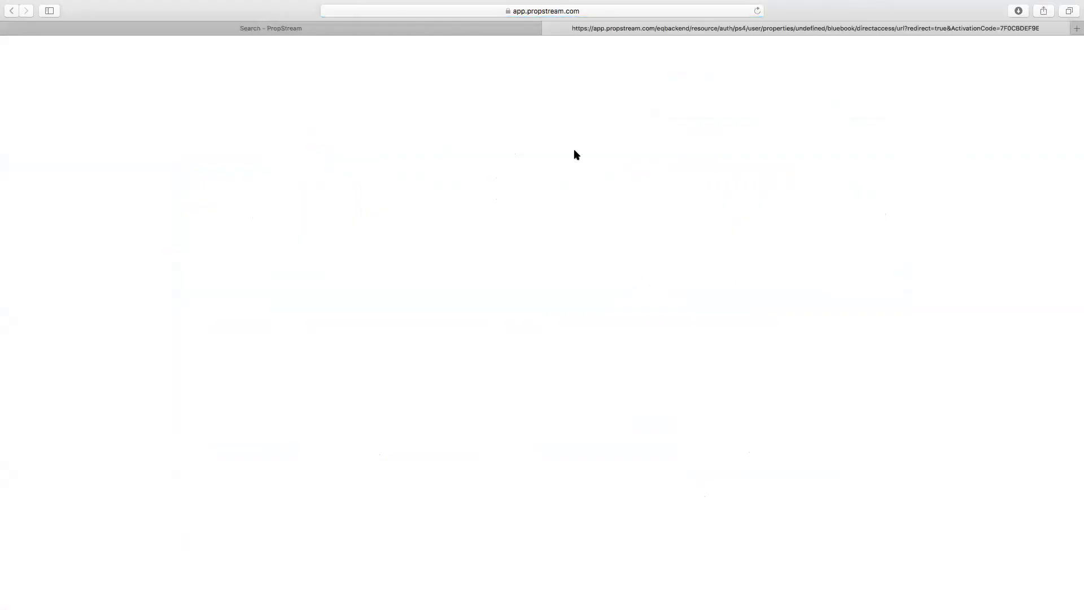
click(548, 28)
click(843, 216)
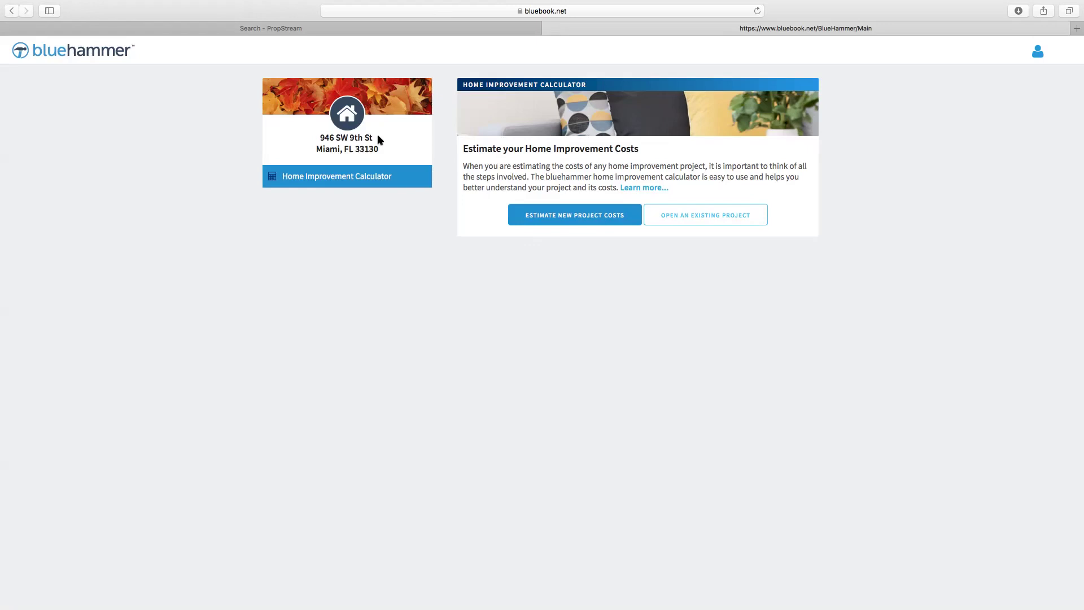
click(547, 28)
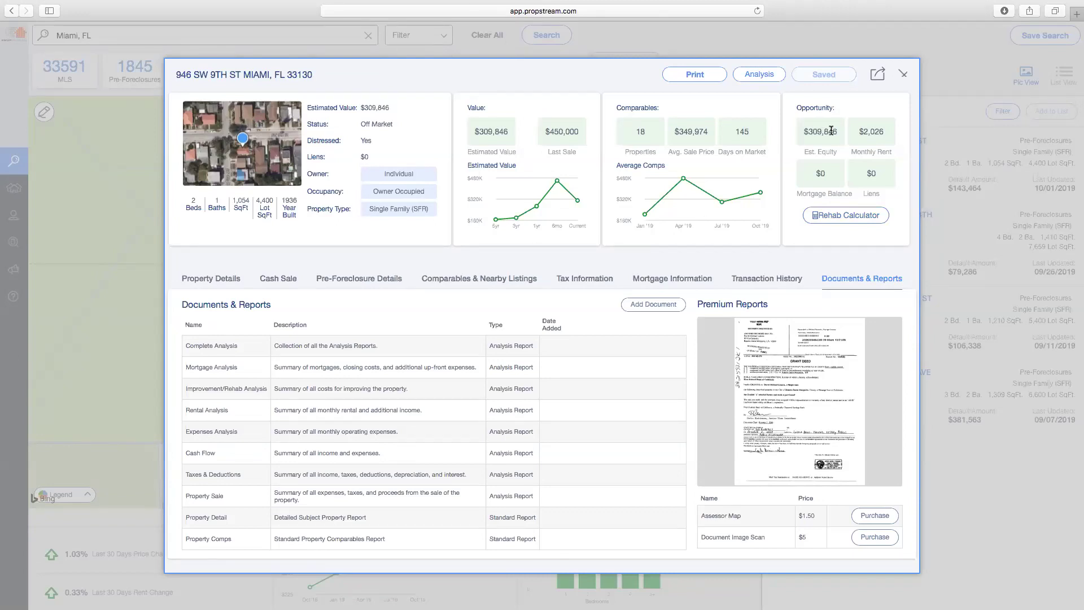
click(903, 74)
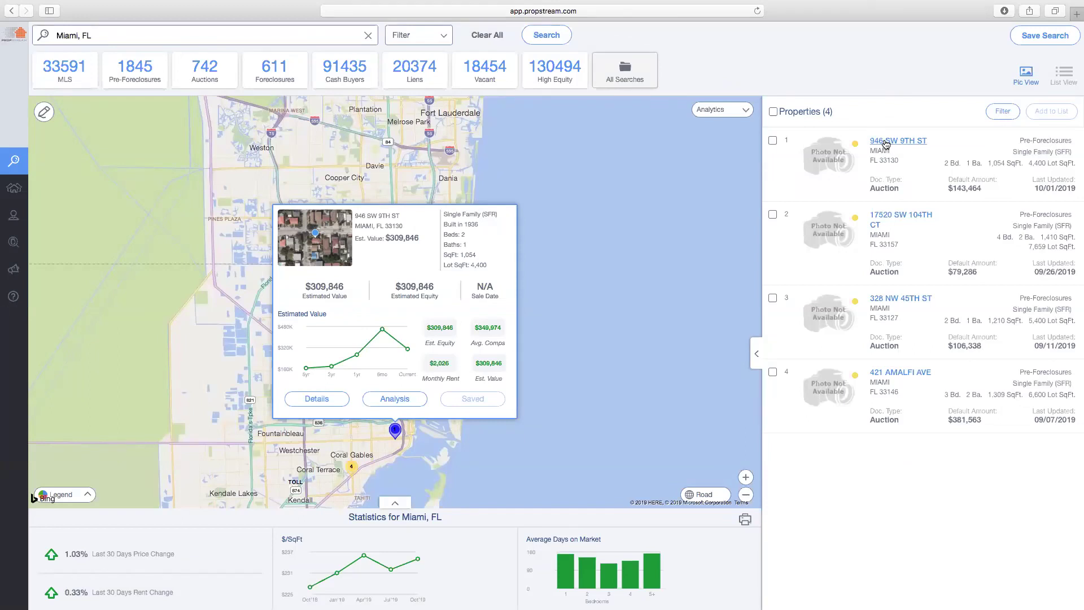
click(895, 217)
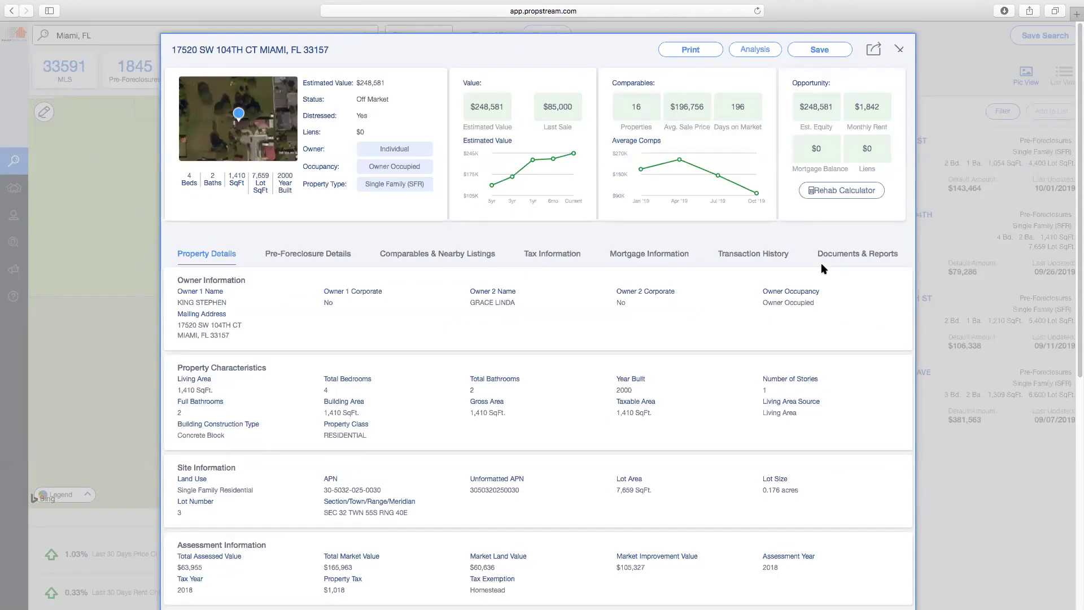
click(899, 49)
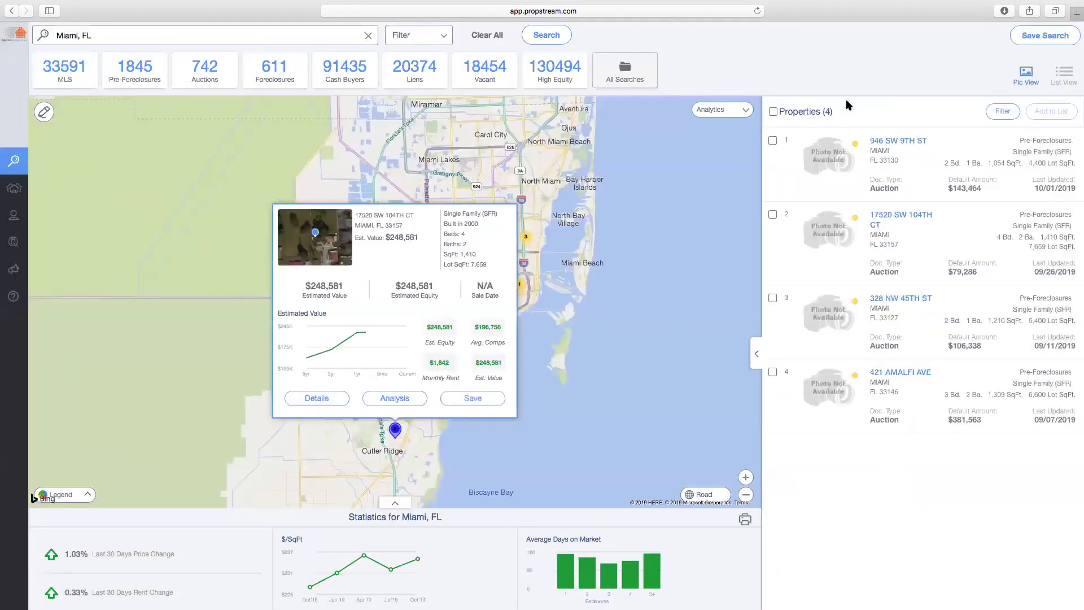
Select all four Miami pre-foreclosure properties in the results
click(773, 112)
click(773, 112)
click(773, 140)
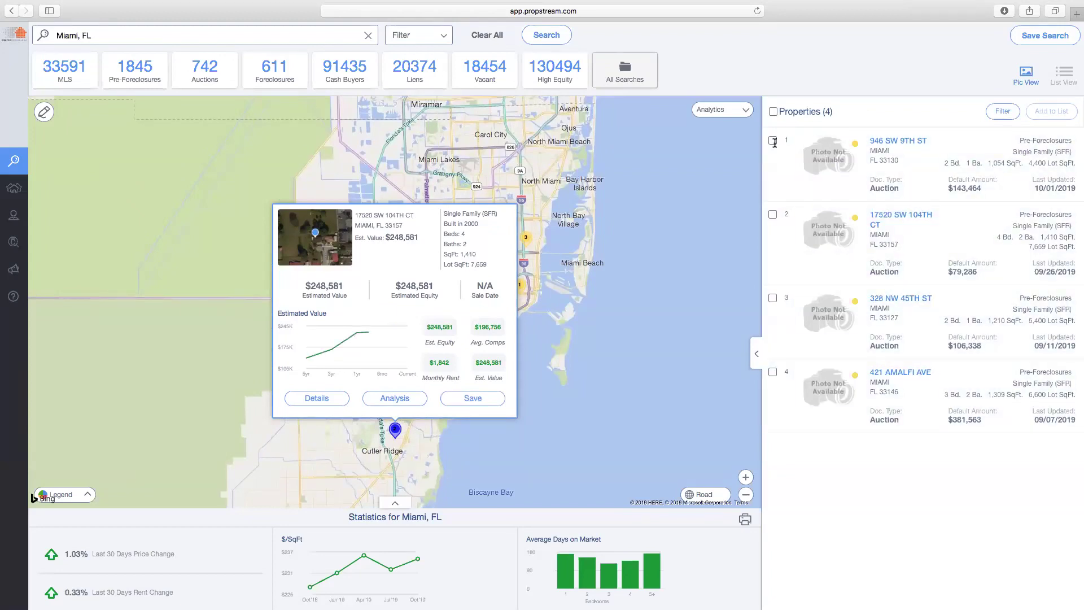
click(773, 297)
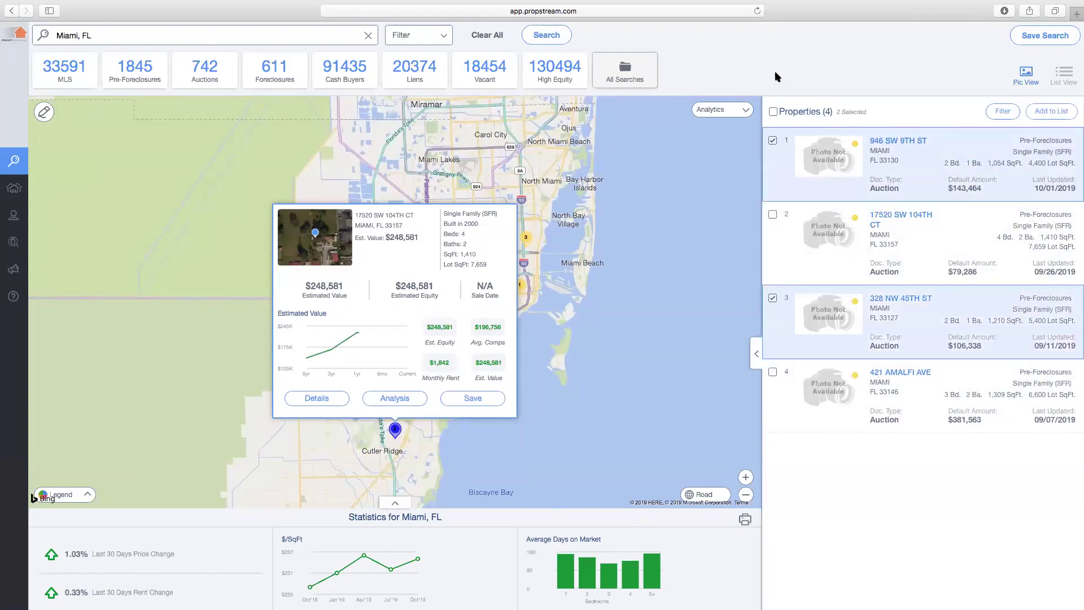
click(773, 112)
Add the four selected properties to a new marketing list named 'Miami PF'
click(1051, 111)
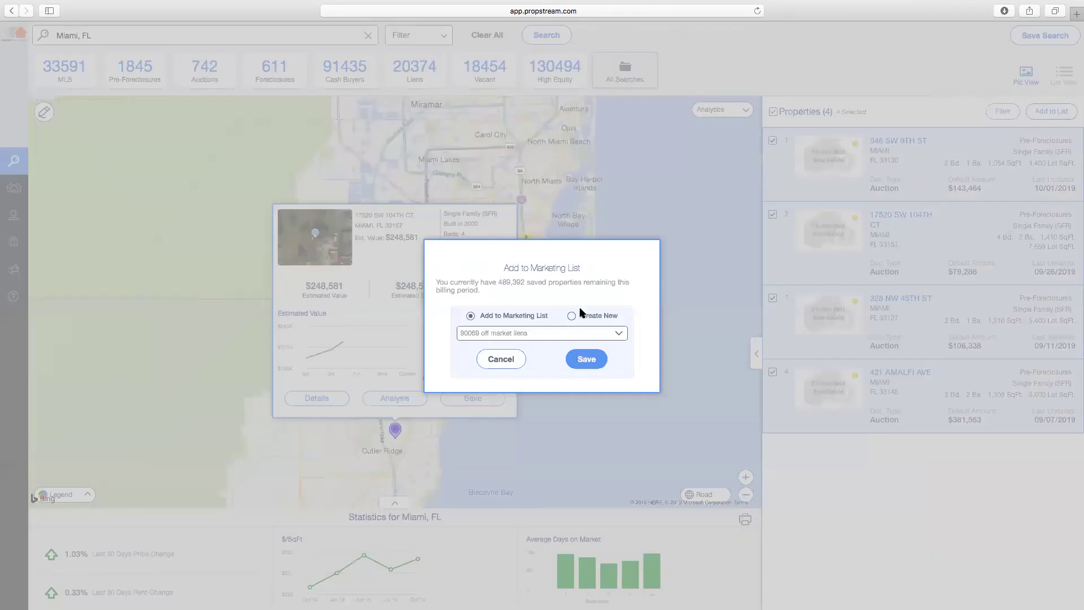
click(582, 319)
text(Miami PF)
click(590, 362)
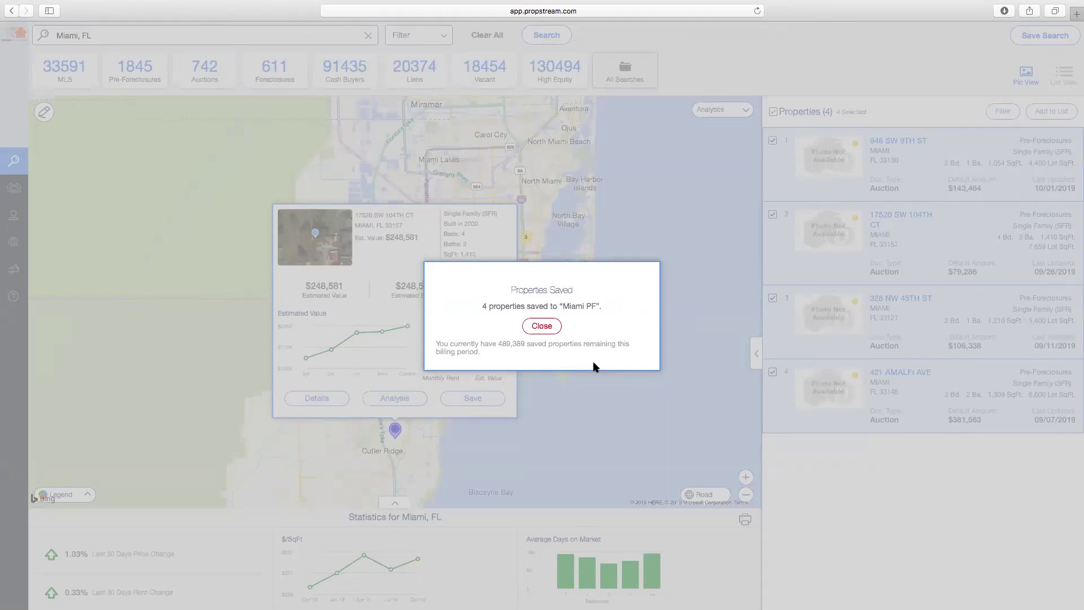
click(542, 327)
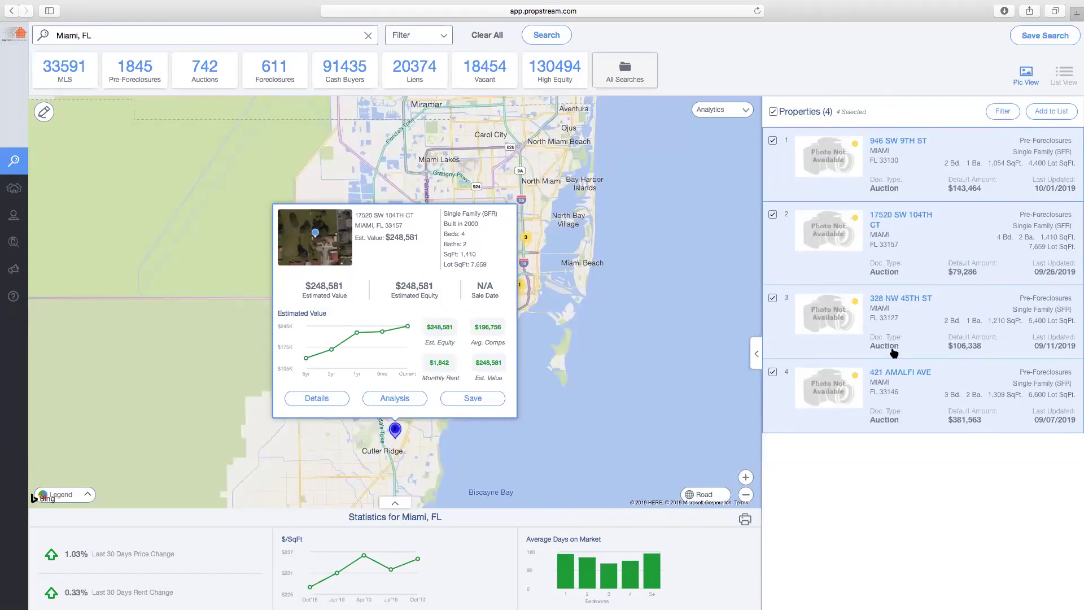
click(1042, 37)
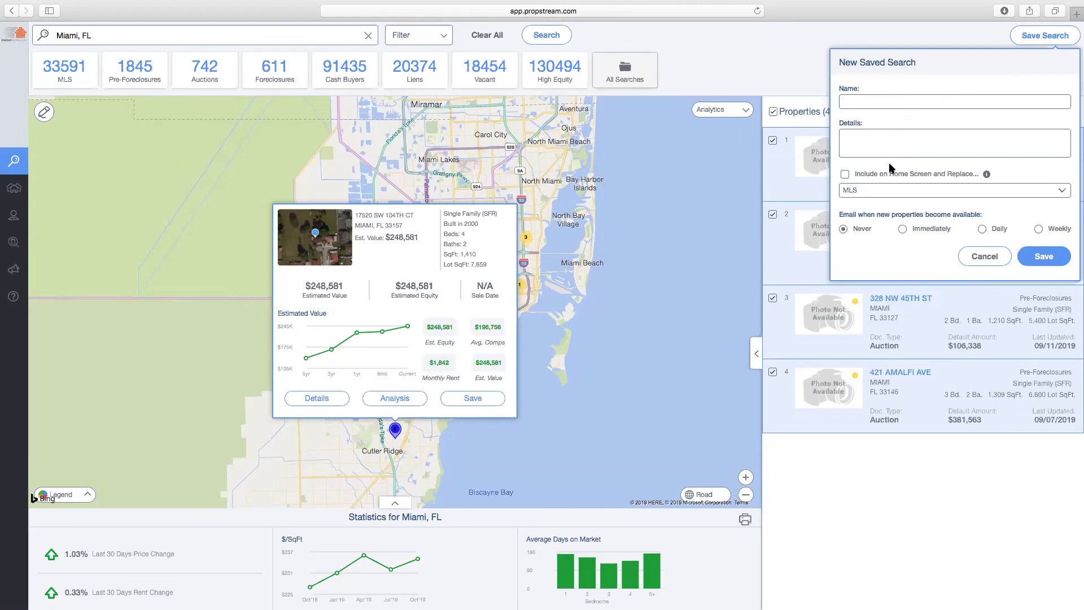
click(869, 175)
click(876, 194)
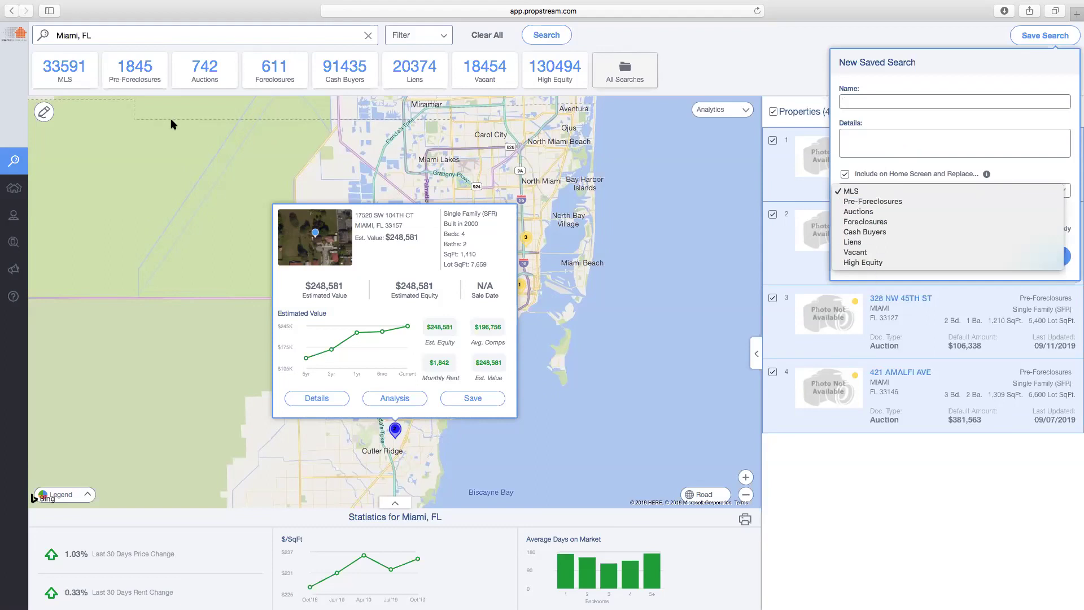
click(845, 175)
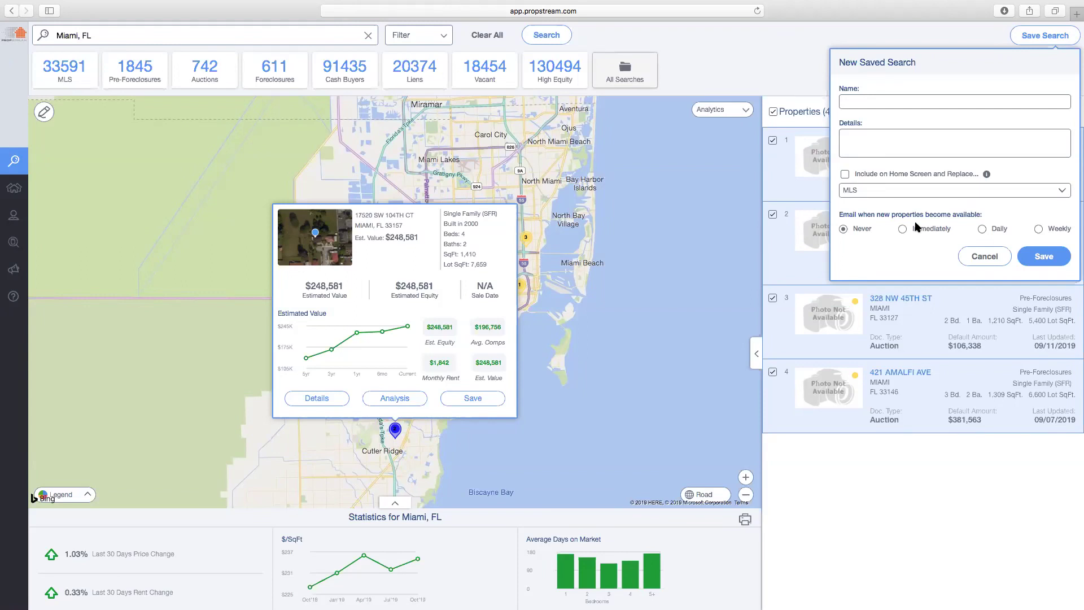
click(928, 229)
click(885, 138)
click(997, 257)
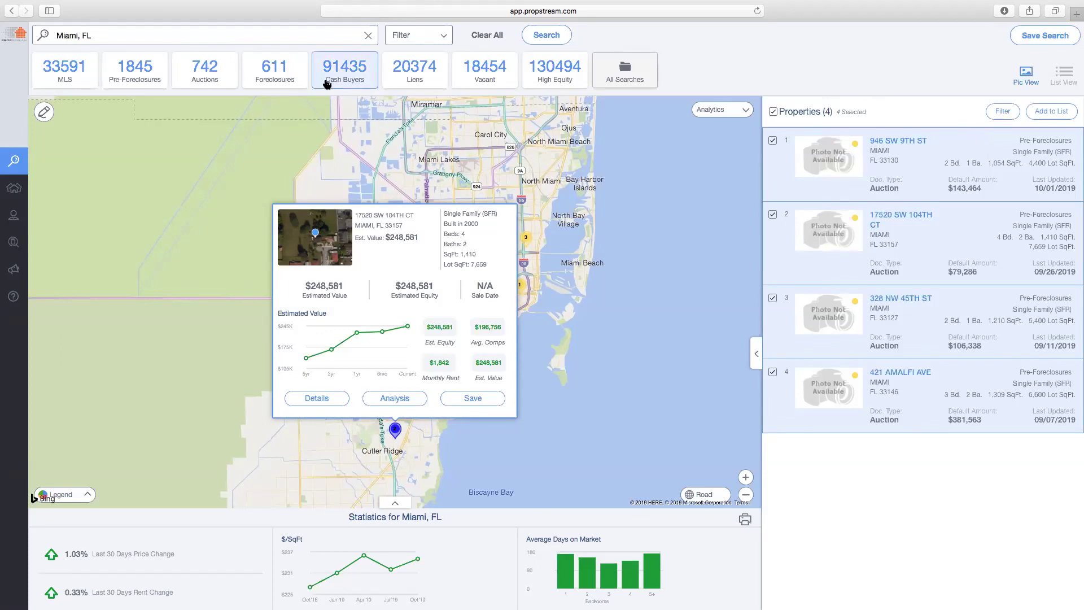
click(638, 77)
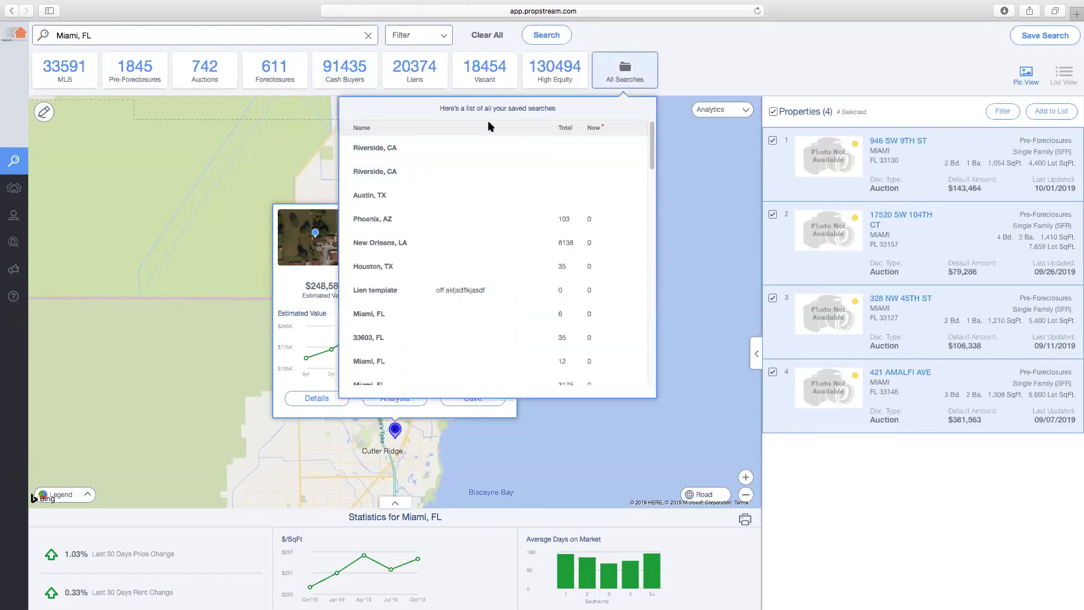
click(746, 72)
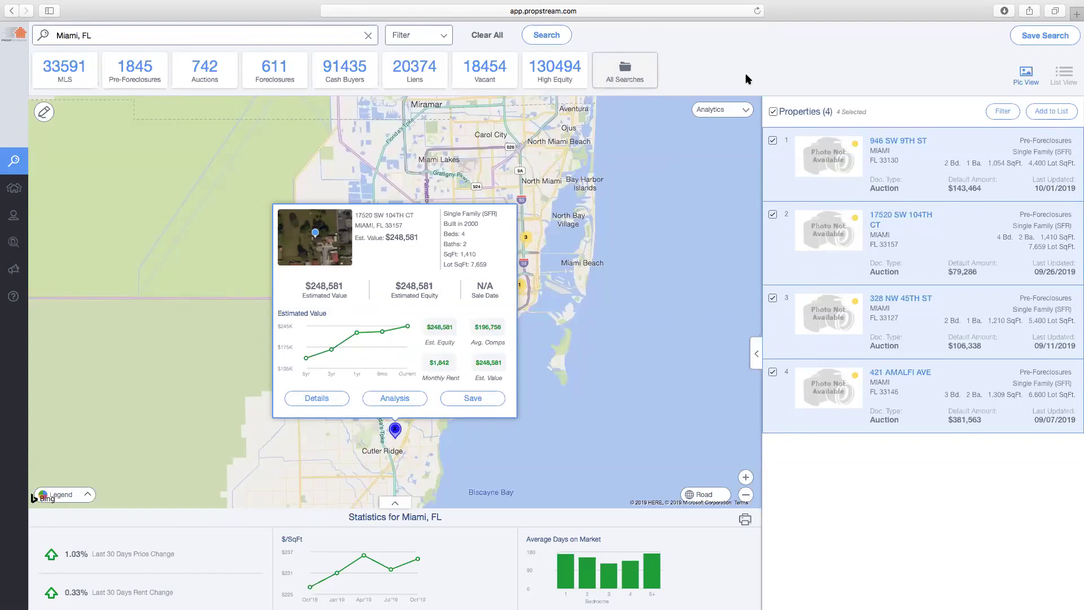
click(428, 43)
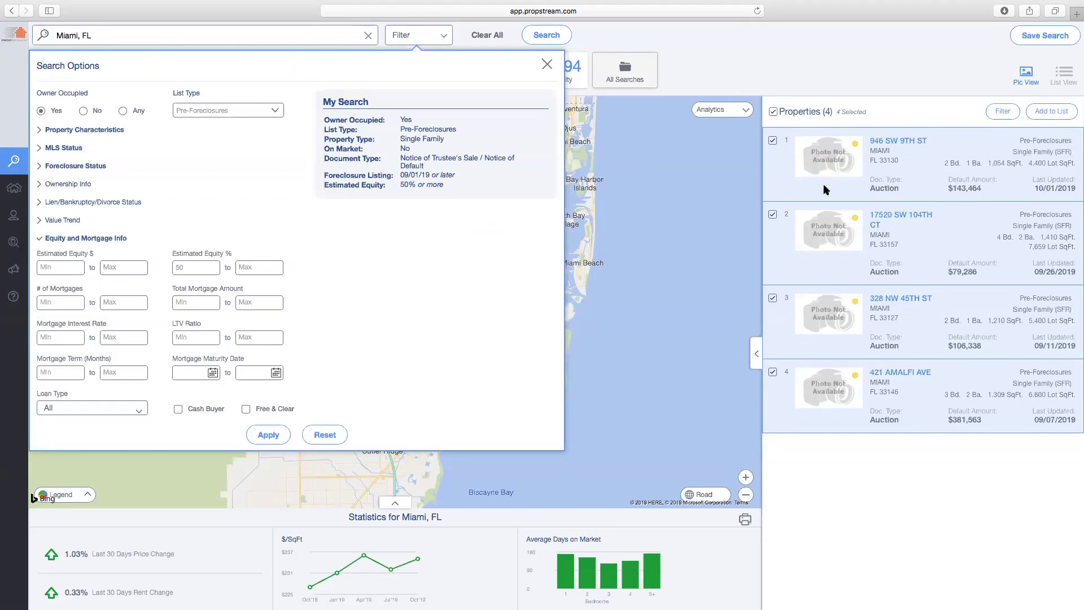
click(914, 140)
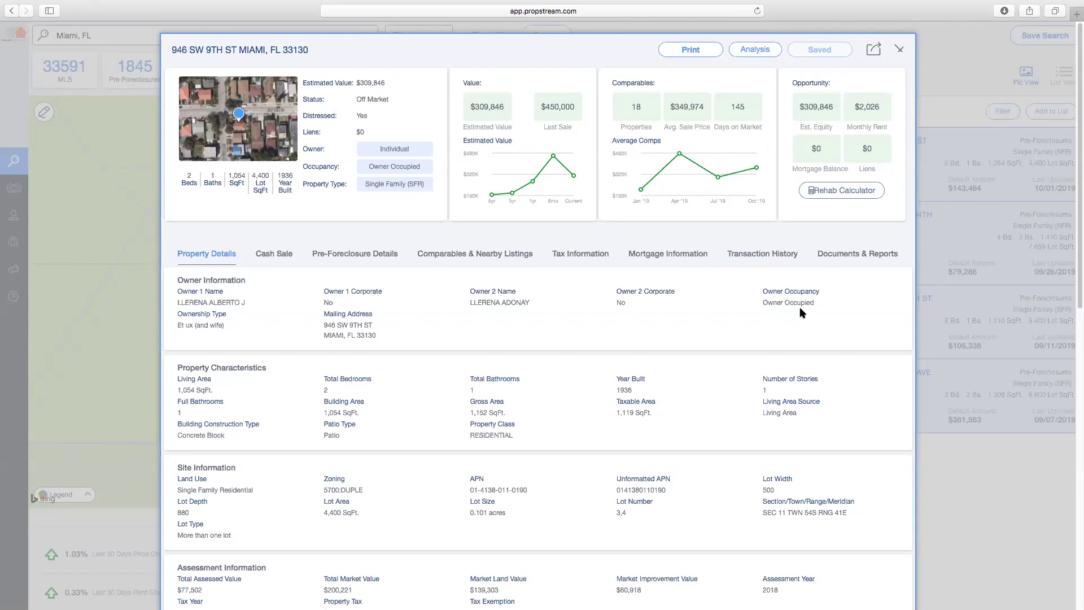
click(900, 49)
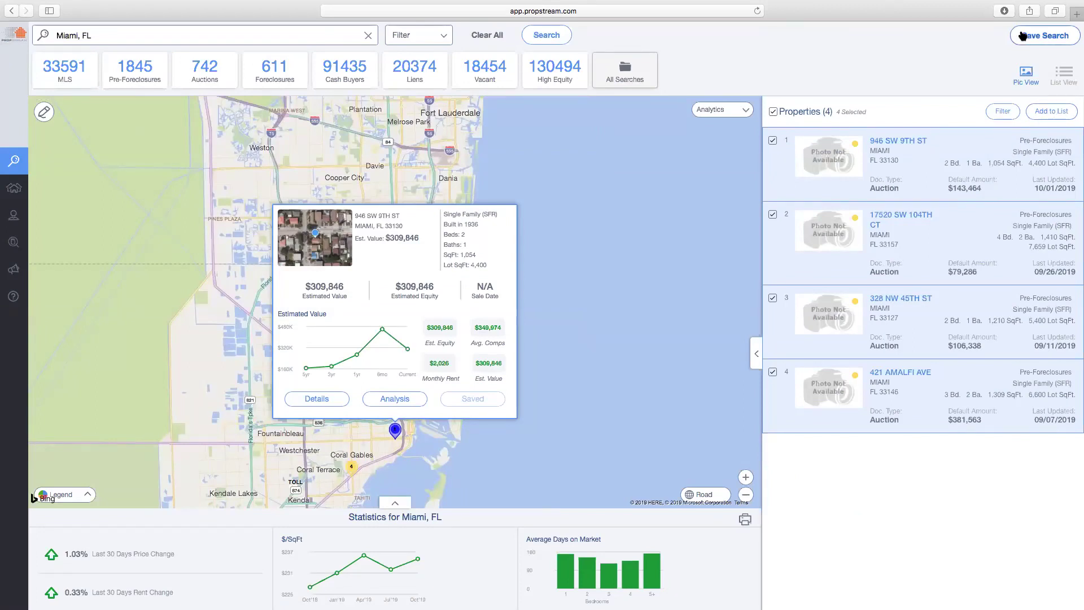
click(480, 39)
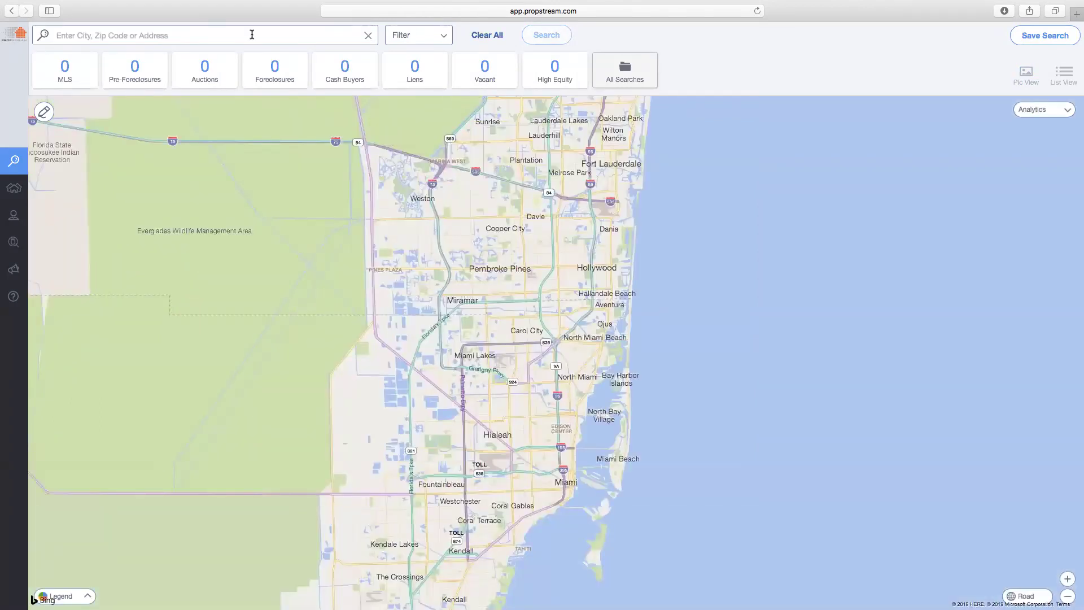
Rerun the Miami, FL search from Recent Searches with no filters
click(227, 36)
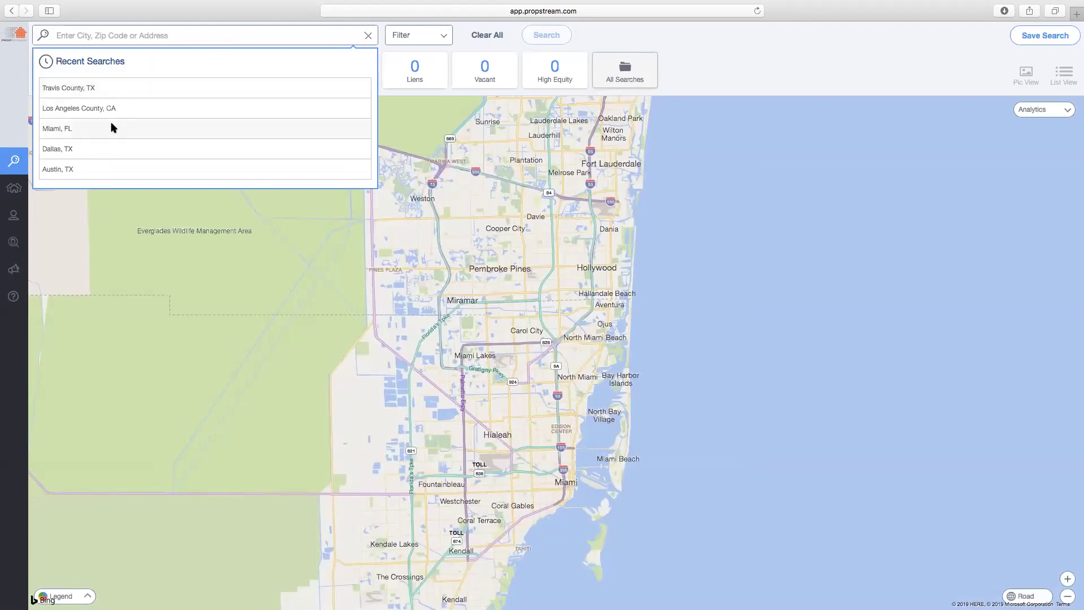
click(110, 128)
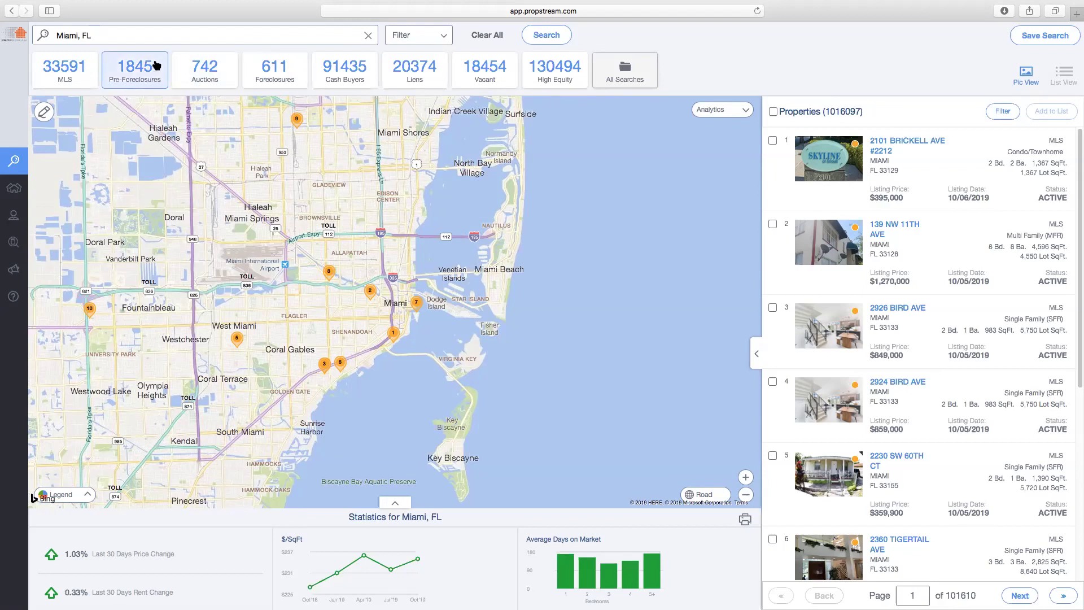
Filter to non-owner-occupied, Free & Clear, Single Family homes built in 2000 or earlier
click(435, 37)
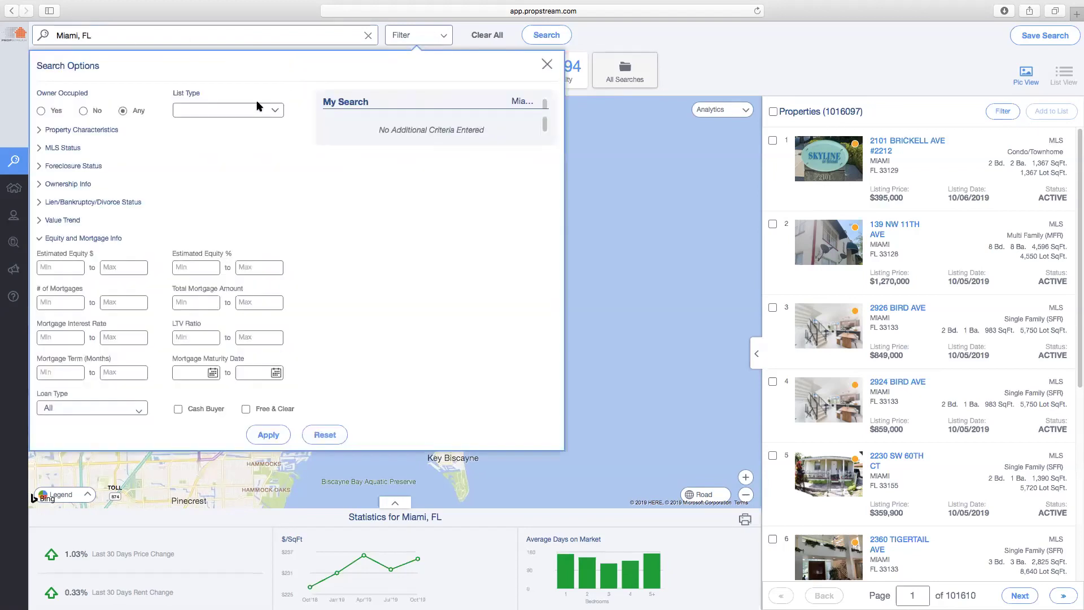
click(69, 237)
click(83, 112)
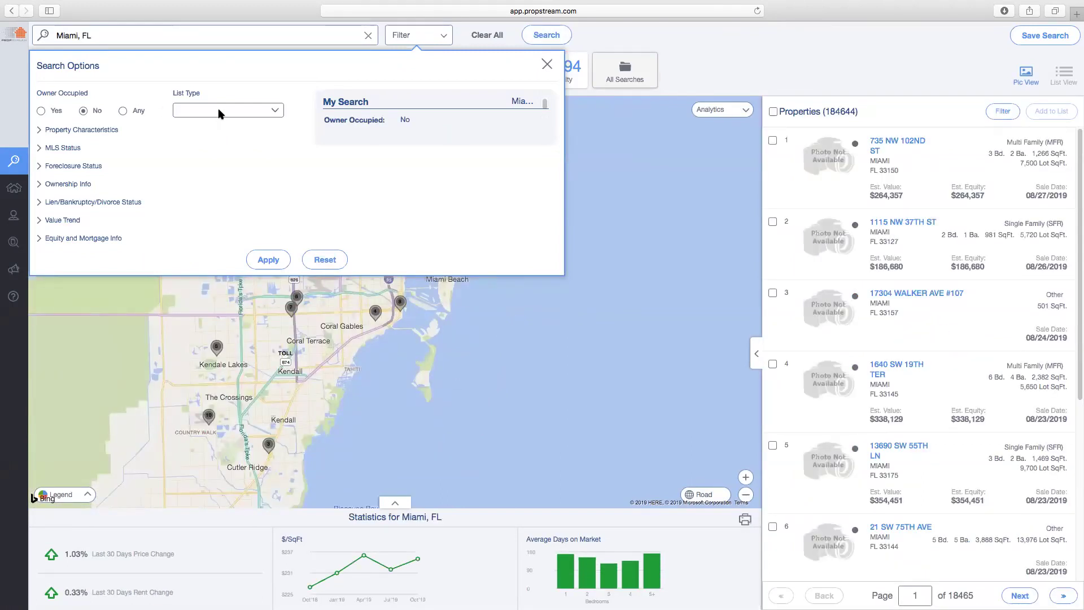
click(218, 111)
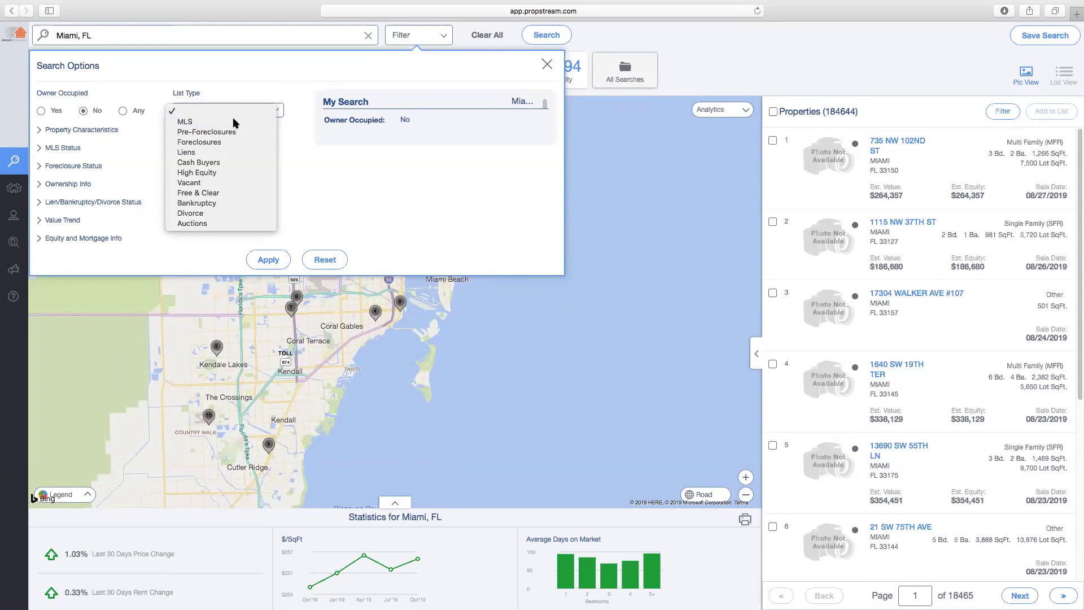
click(224, 193)
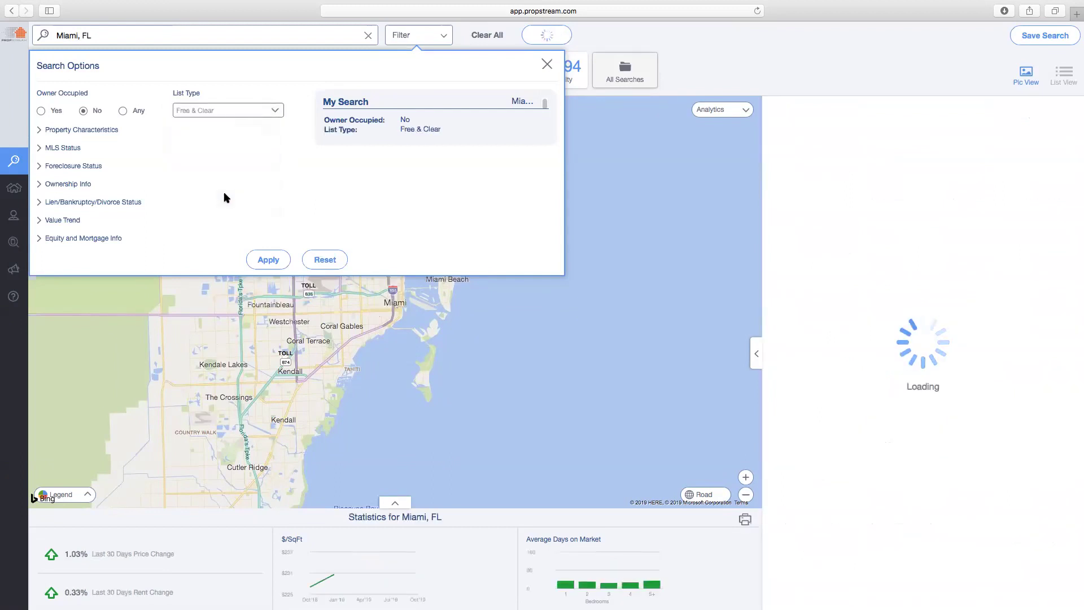
click(89, 130)
click(90, 160)
click(89, 182)
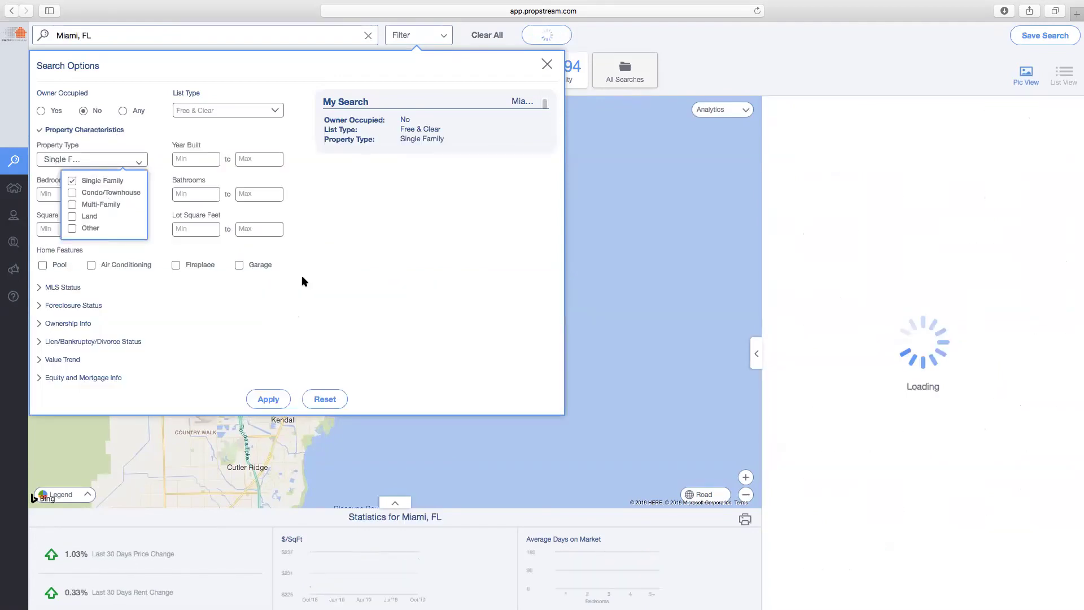
click(257, 158)
text(2000)
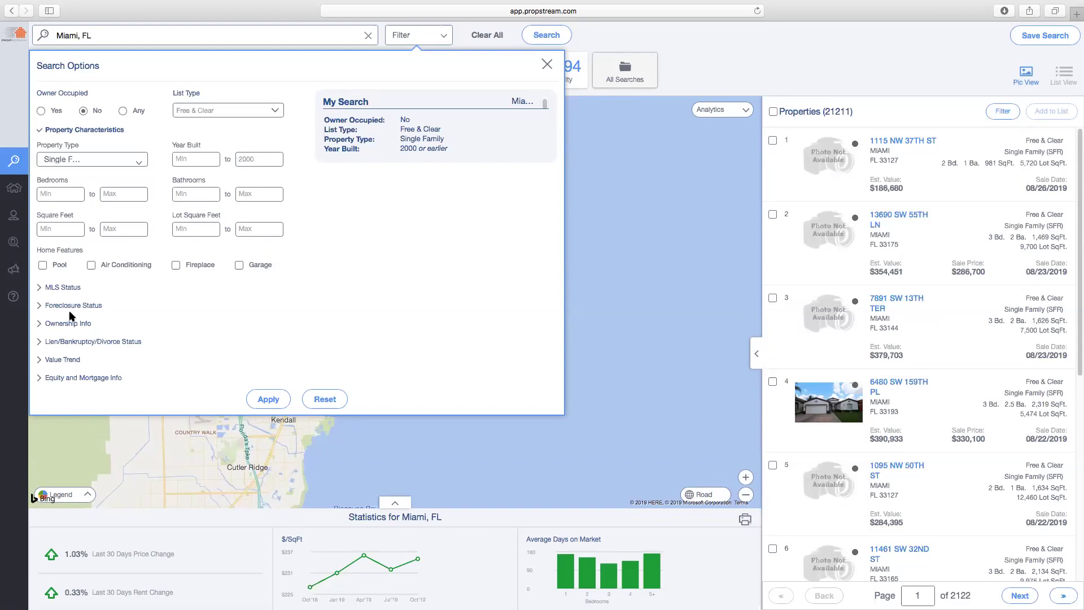
Add filters for off-market, no foreclosure status, 15+ years ownership and Individual owner type
click(63, 288)
click(220, 283)
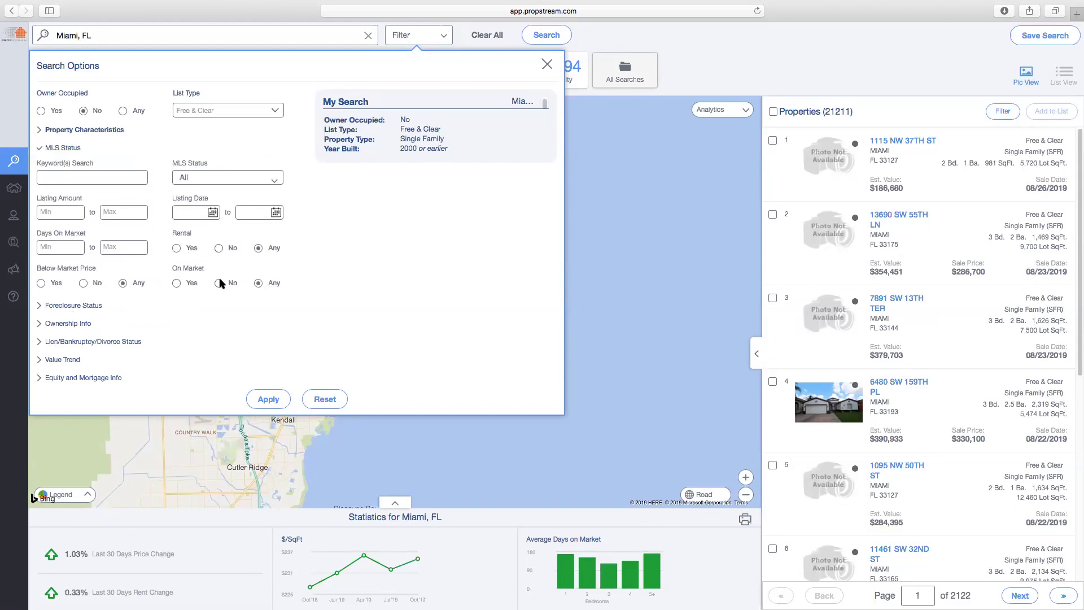
click(85, 306)
click(76, 194)
click(97, 241)
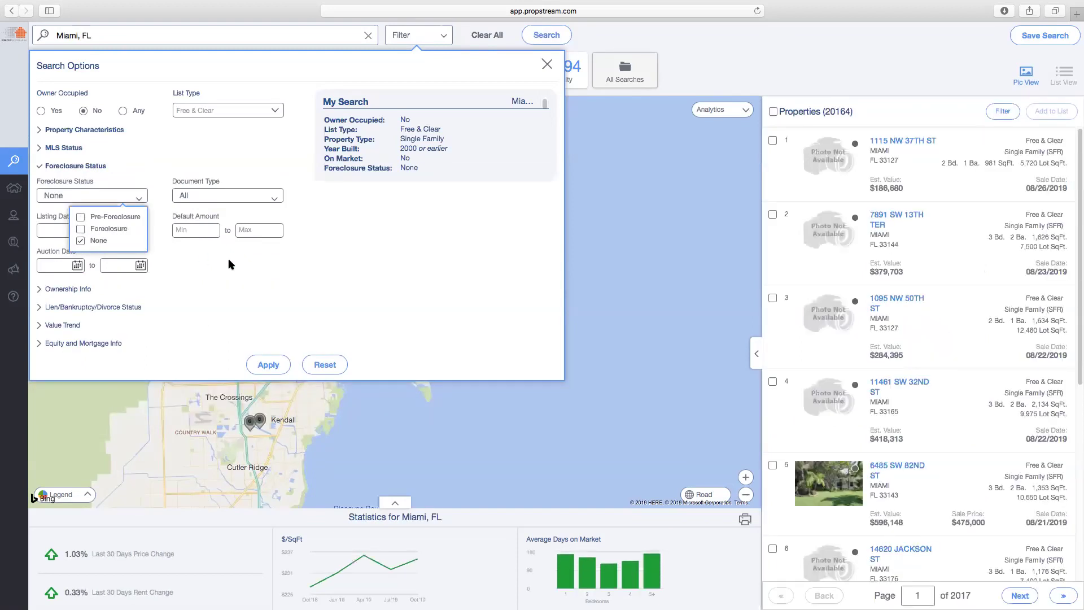
click(63, 290)
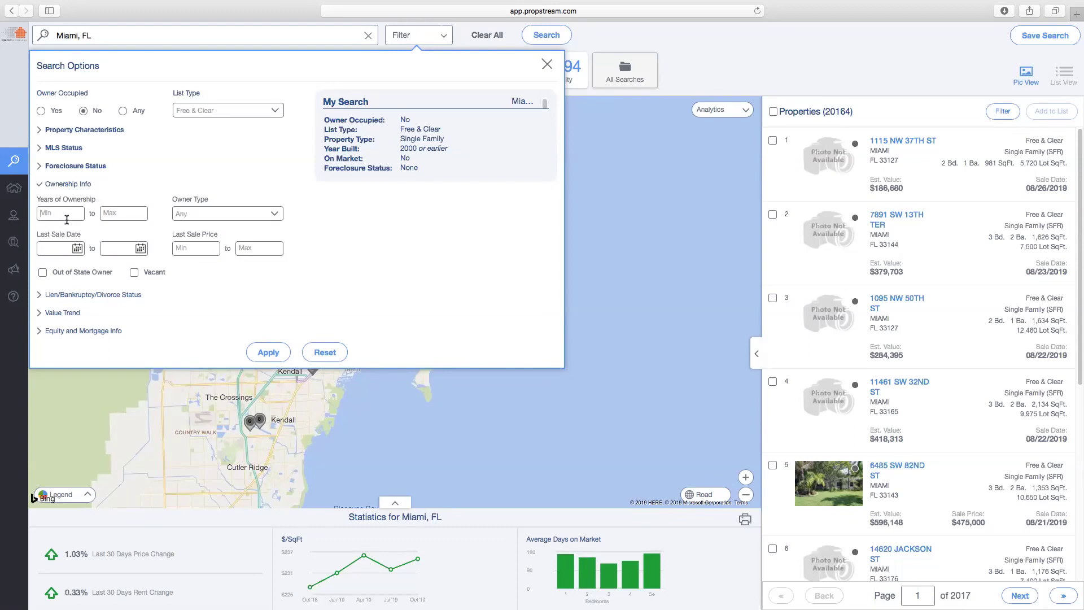
click(67, 218)
text(15)
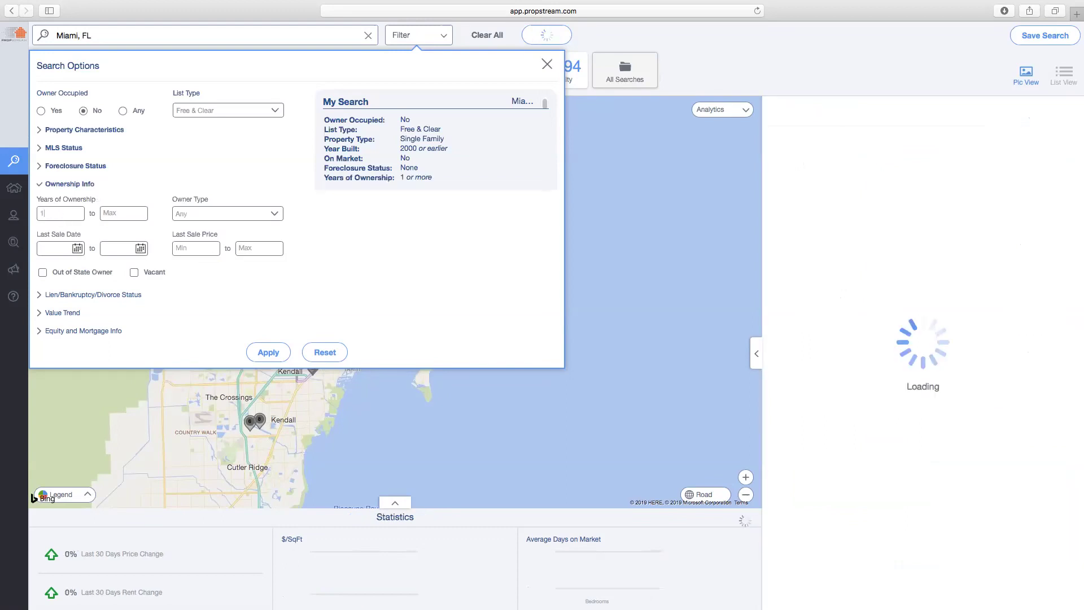
click(218, 214)
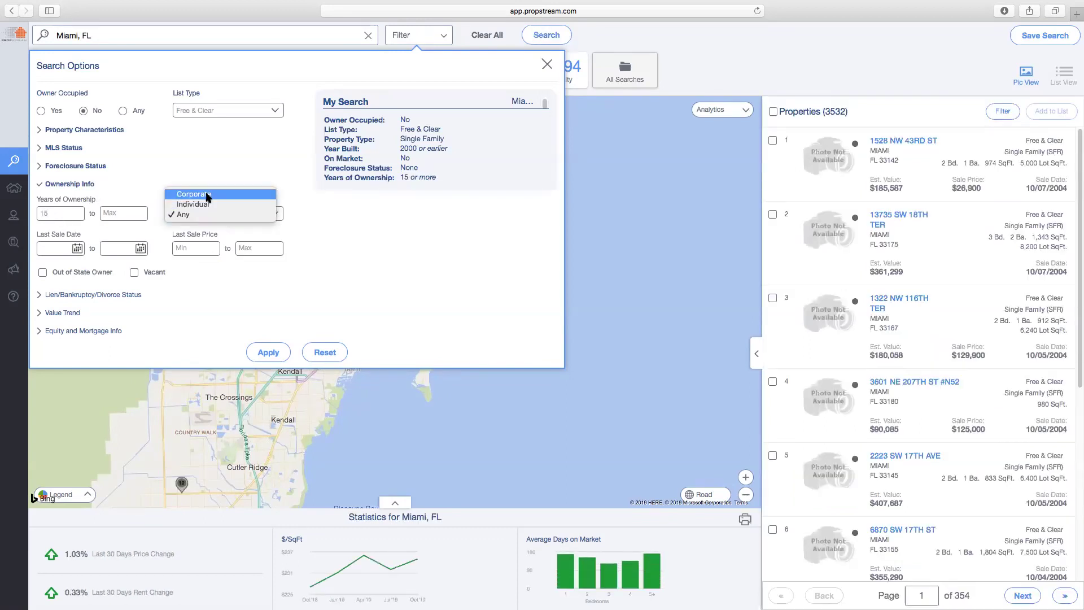
click(204, 204)
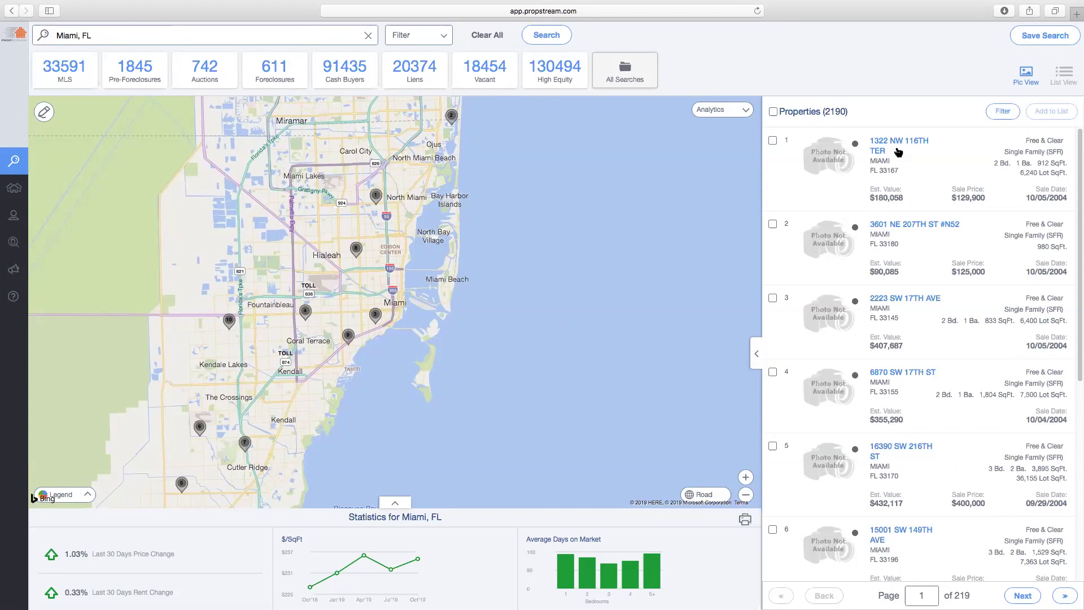
click(440, 37)
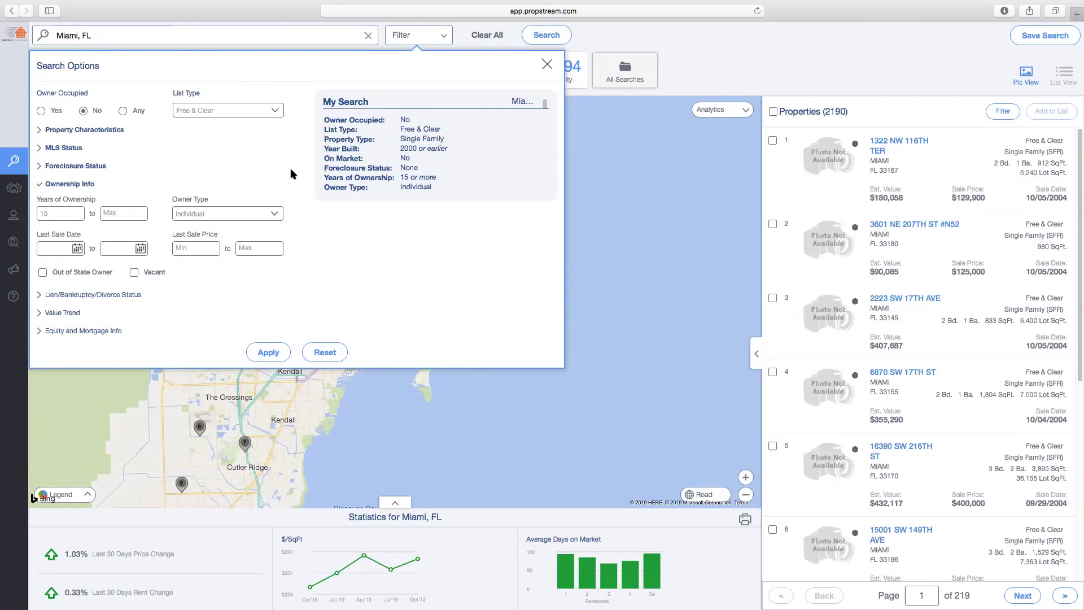
Clear the current search and rerun the recent Miami, FL search
click(419, 41)
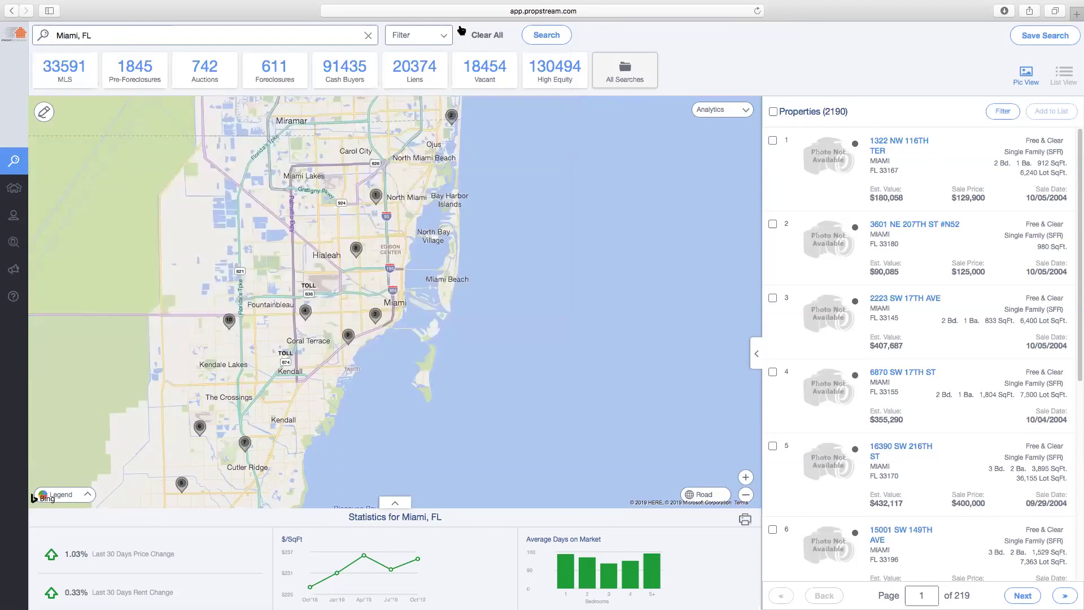
click(487, 35)
click(230, 35)
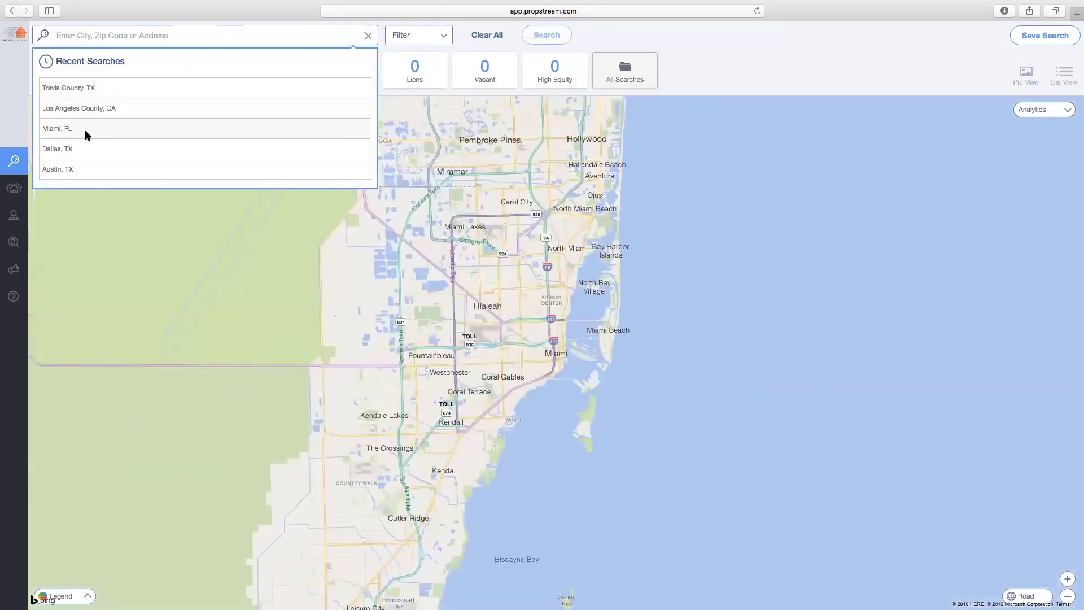
click(99, 131)
Filter to non-owner-occupied, individually owned properties on the Cash Buyers list type
click(413, 35)
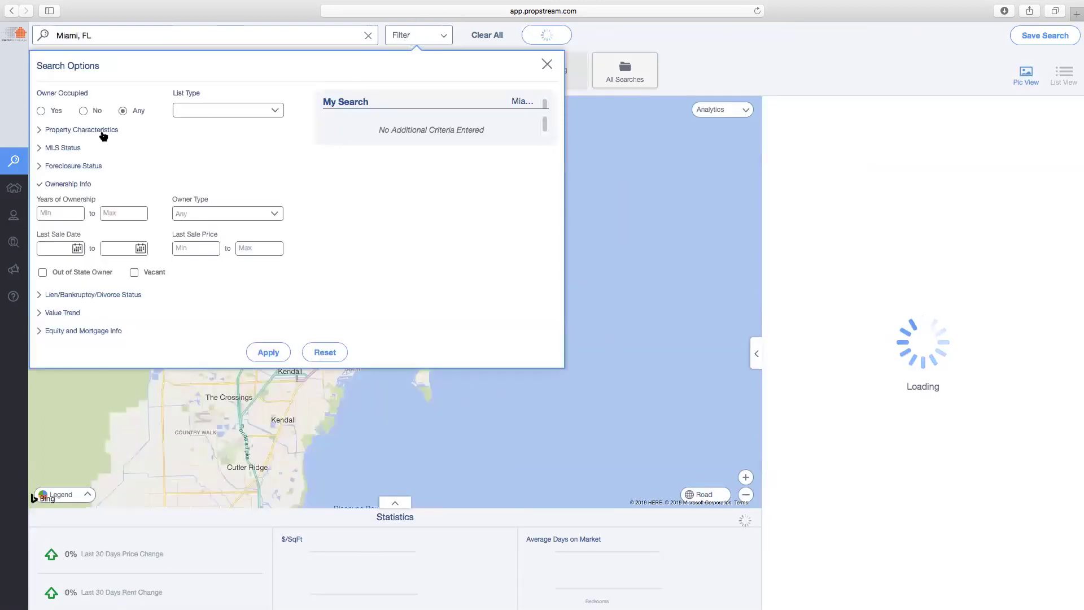
click(83, 111)
click(72, 184)
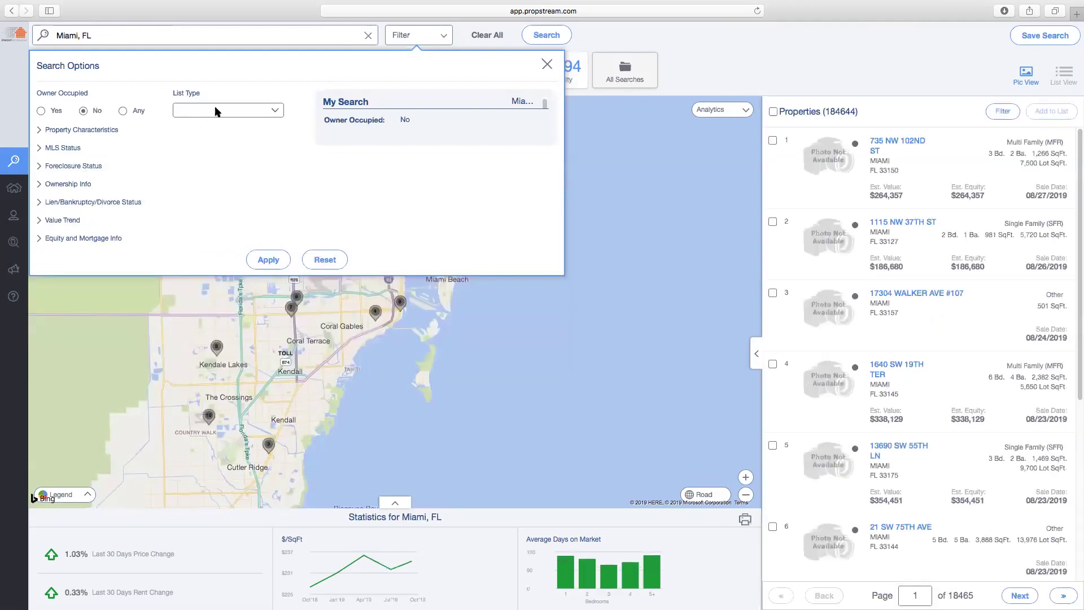
click(215, 110)
click(209, 163)
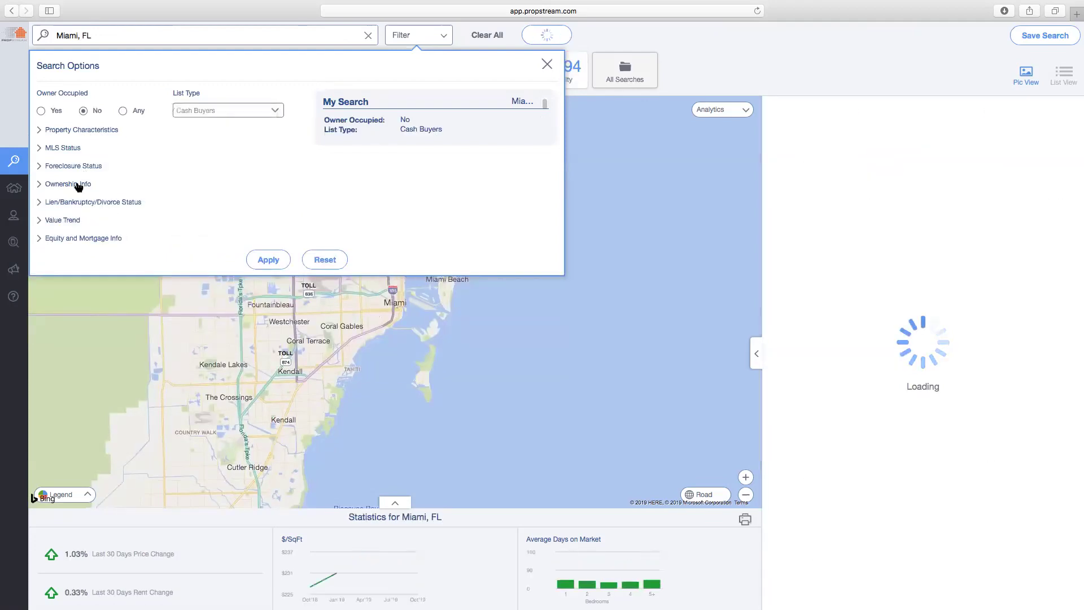
click(74, 184)
click(215, 214)
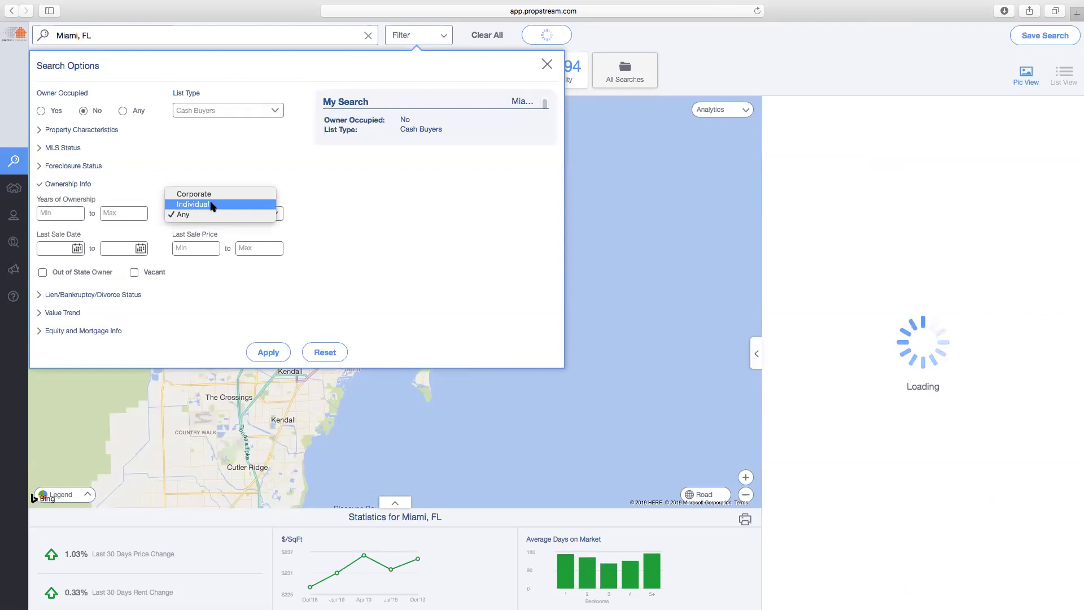
click(213, 205)
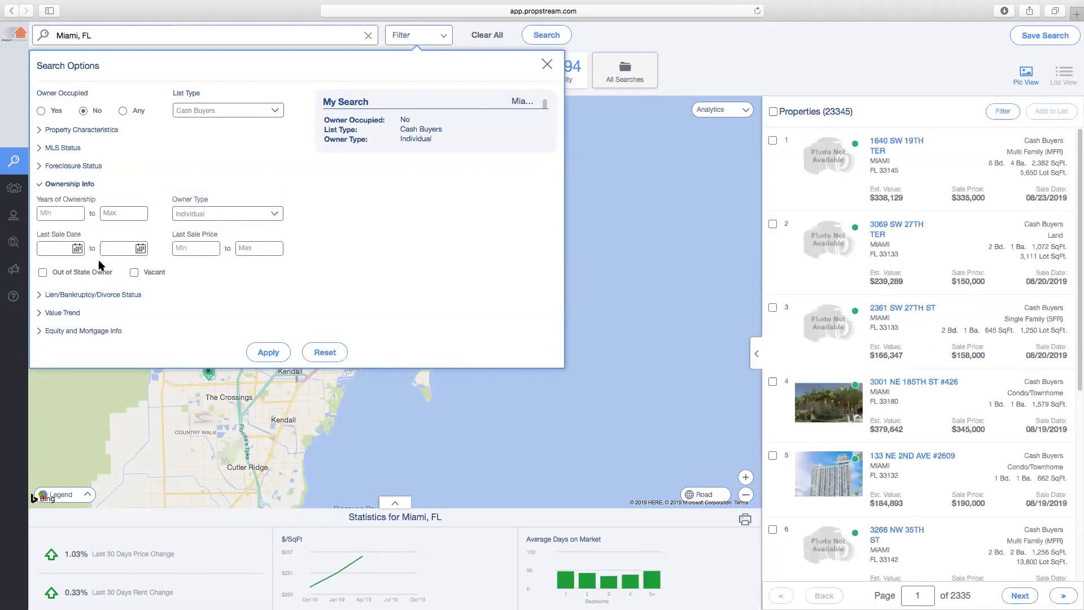
click(77, 248)
click(49, 273)
click(49, 273)
click(49, 273)
click(48, 273)
click(48, 273)
click(49, 272)
click(49, 272)
click(49, 273)
click(48, 273)
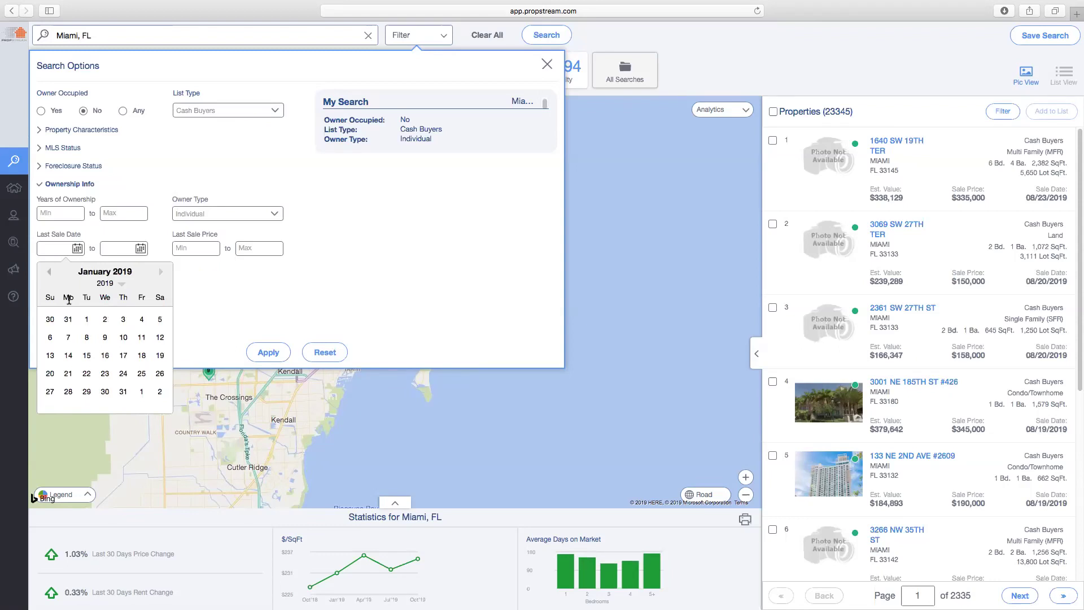
click(86, 319)
click(276, 350)
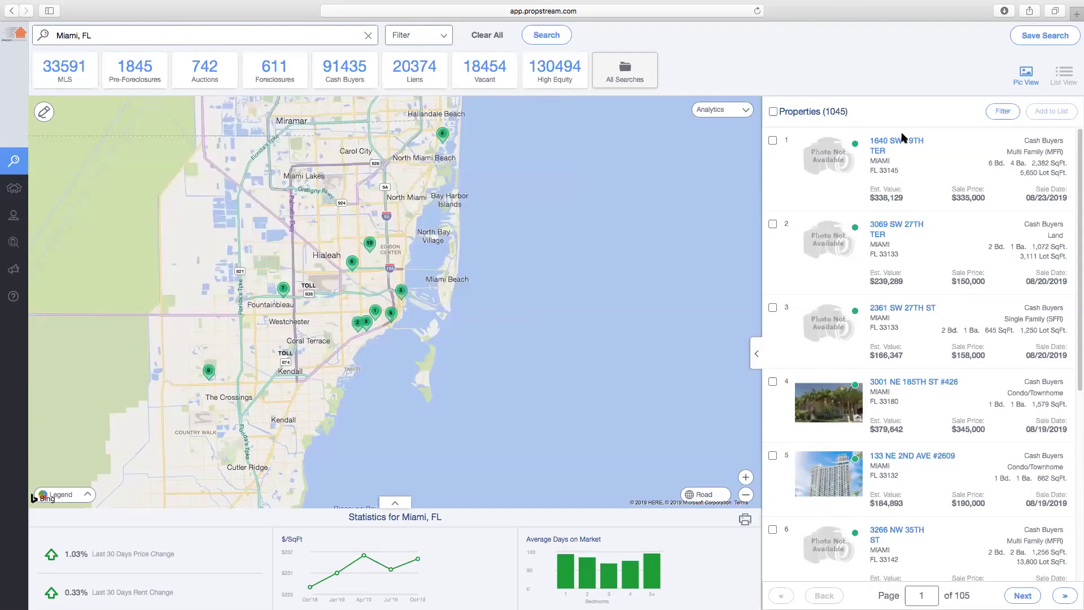
click(898, 141)
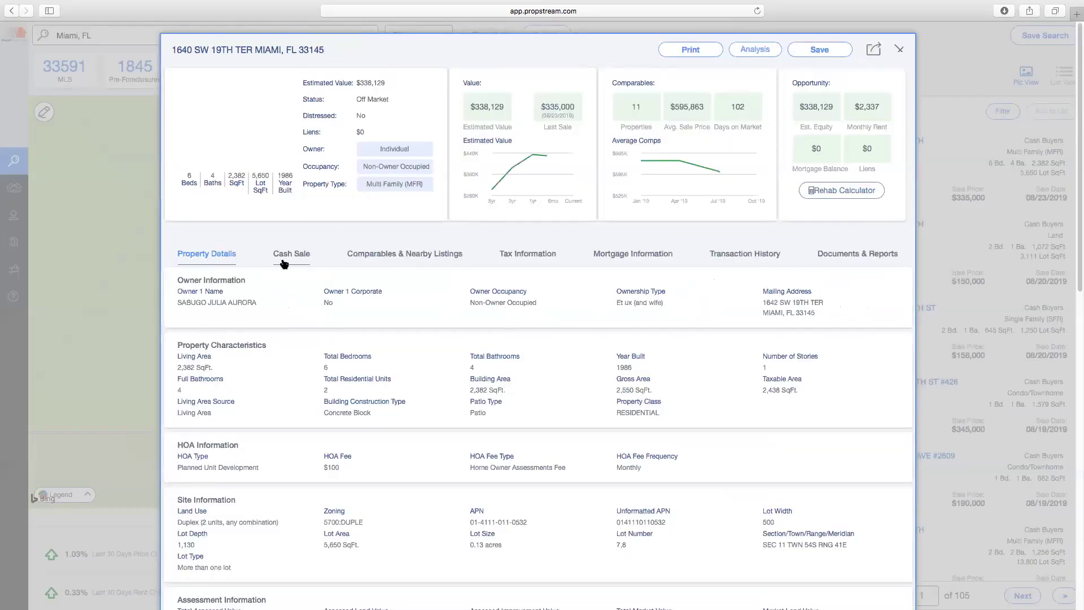
Review the $335,000 cash sale and buyer details, close the record, and select all 1,045 properties
click(292, 254)
double_click(206, 306)
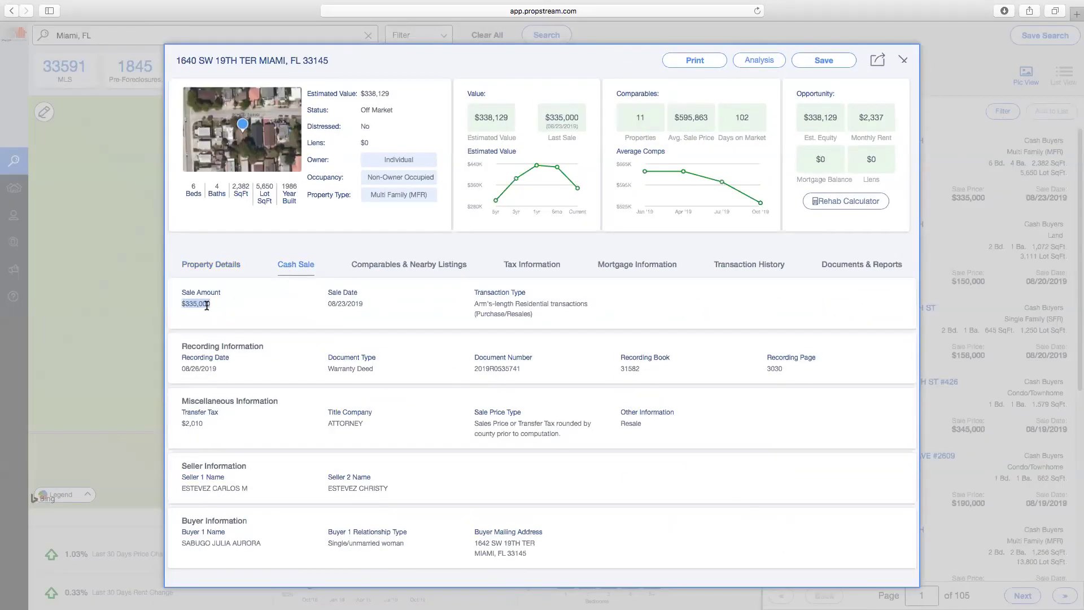
triple_click(249, 543)
drag(526, 554, 475, 542)
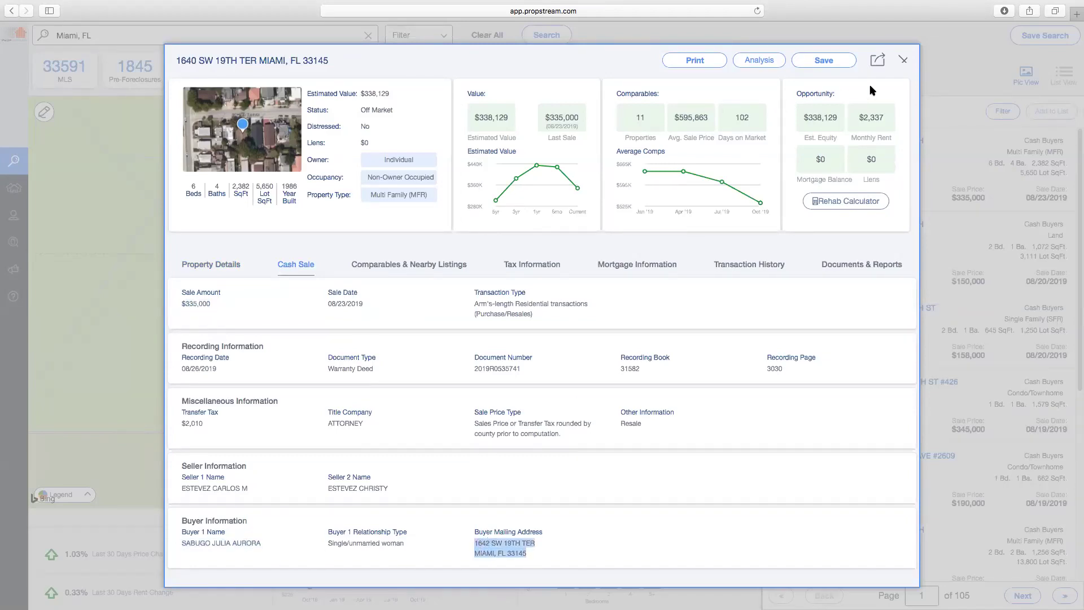
click(904, 60)
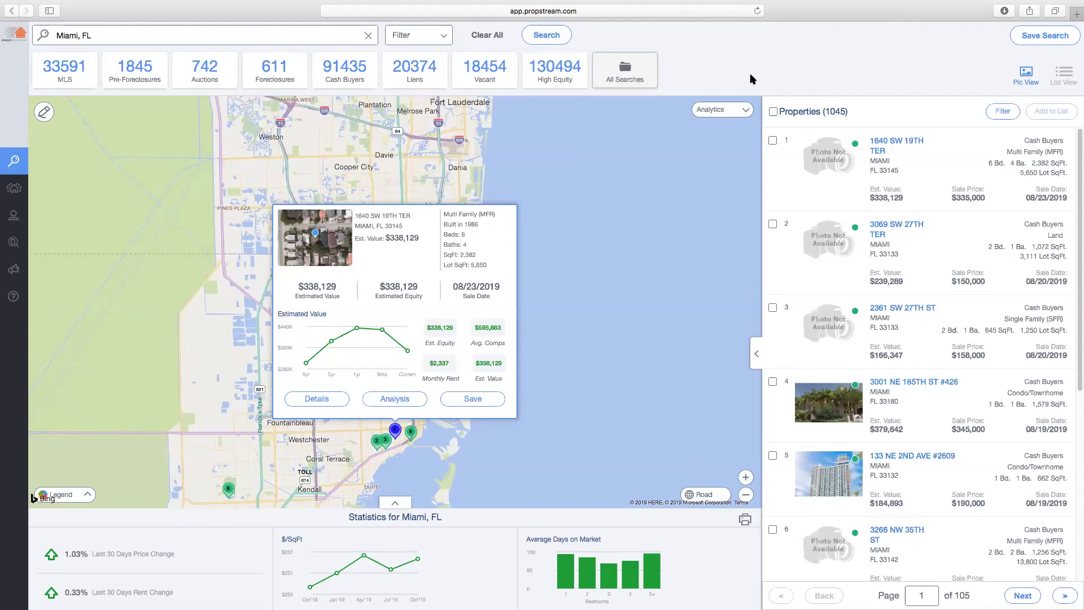
click(773, 113)
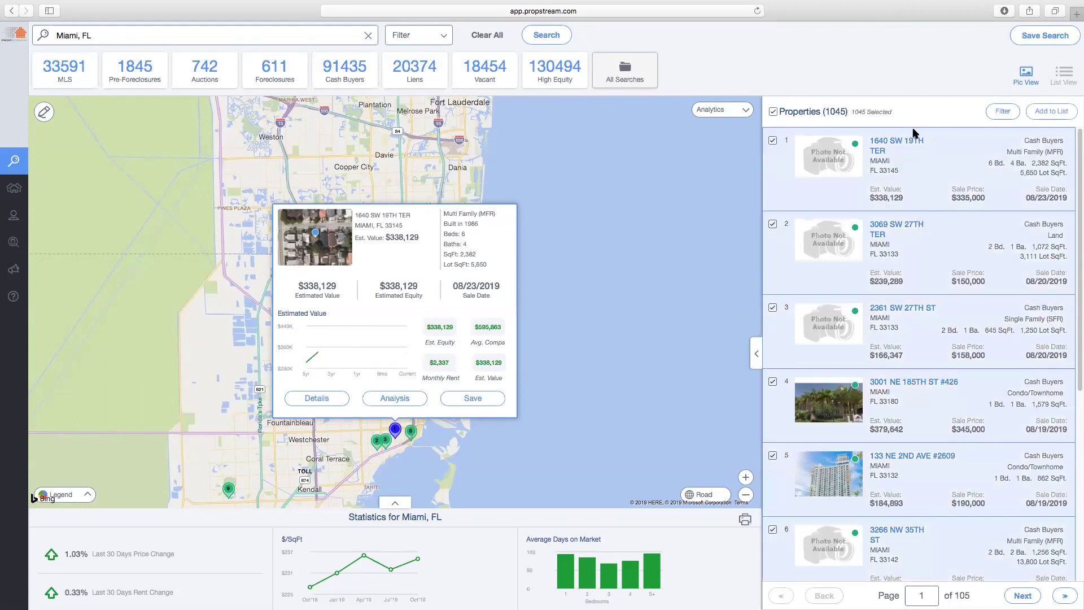
Open the saved Miami PF marketing list and select all four properties
click(16, 192)
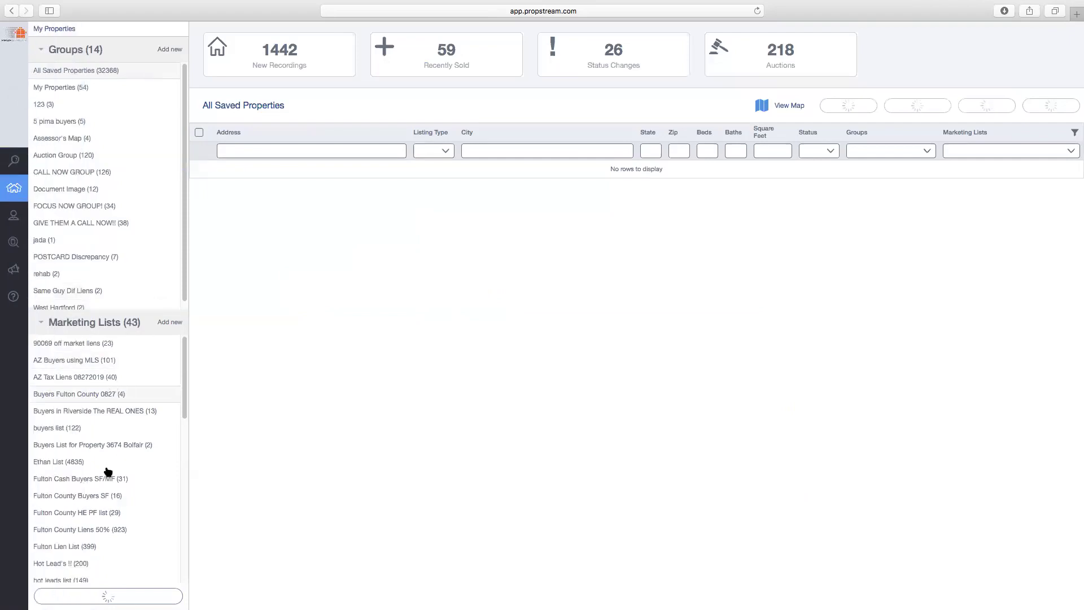
scroll(110, 468, down, 10)
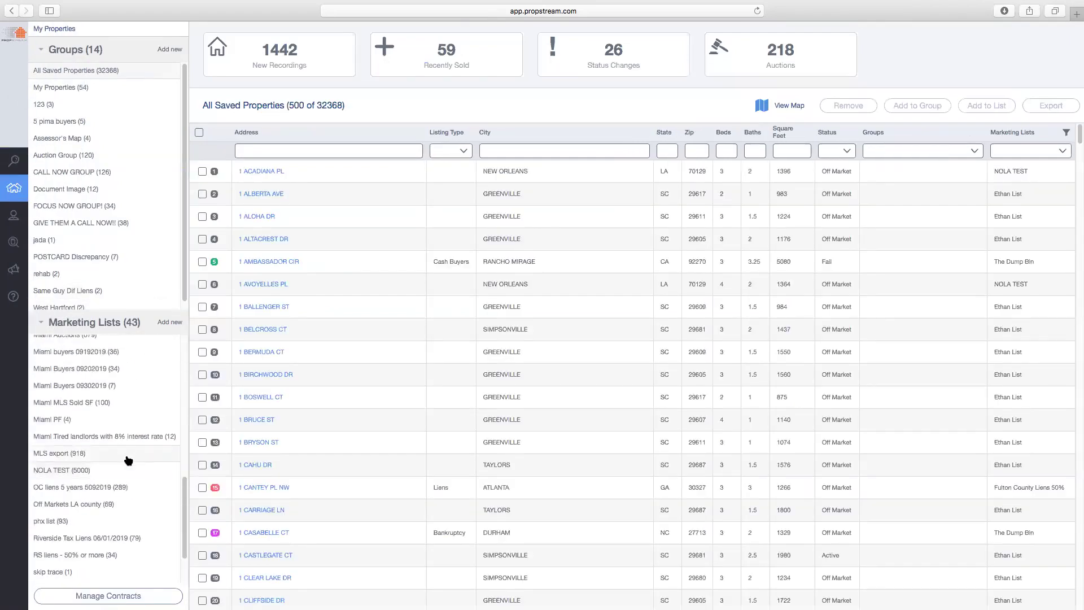
click(78, 421)
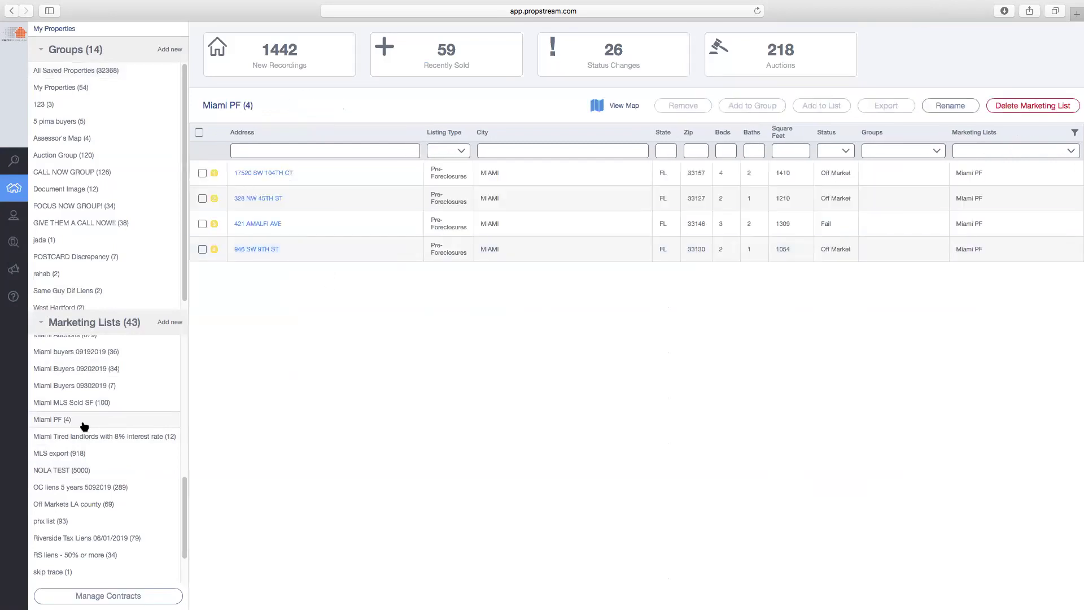
click(198, 132)
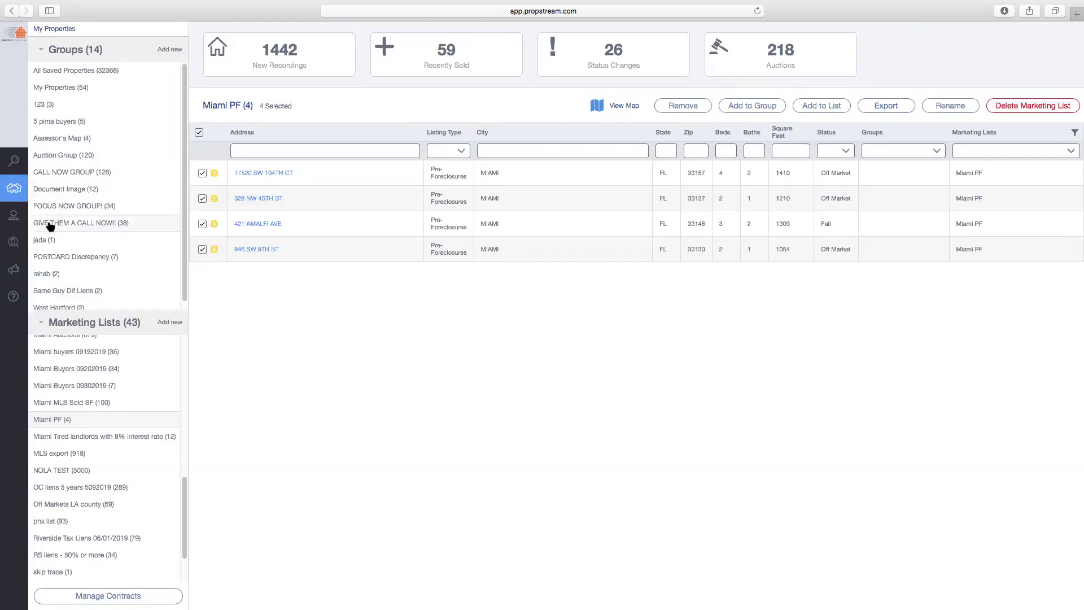
Start skip tracing for the selected Miami PF properties
click(17, 244)
click(35, 226)
click(17, 242)
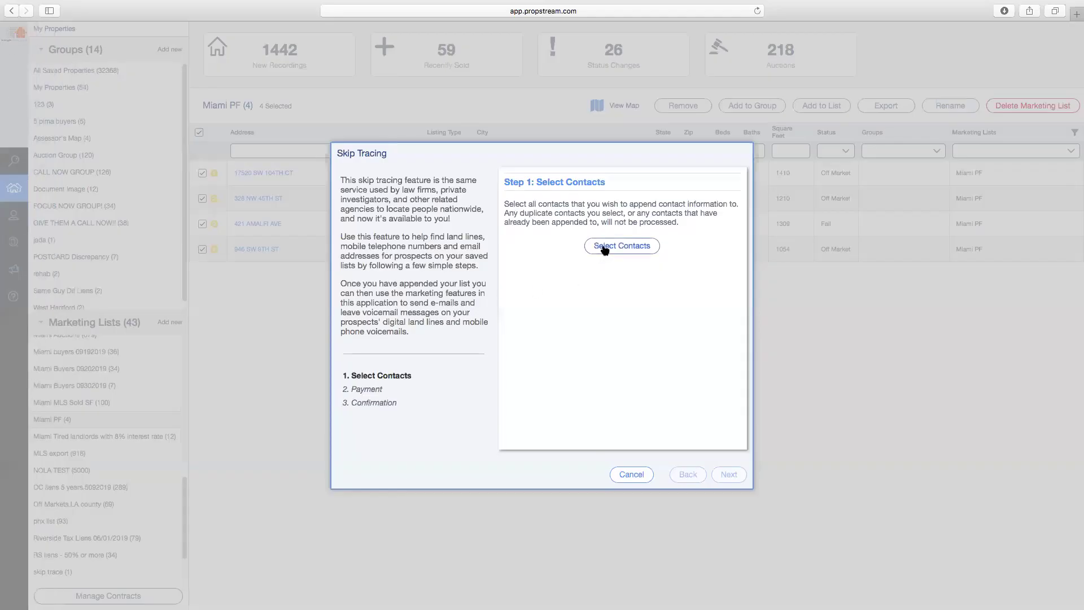
Choose Miami PF as the contact group for skip tracing
click(603, 249)
click(302, 112)
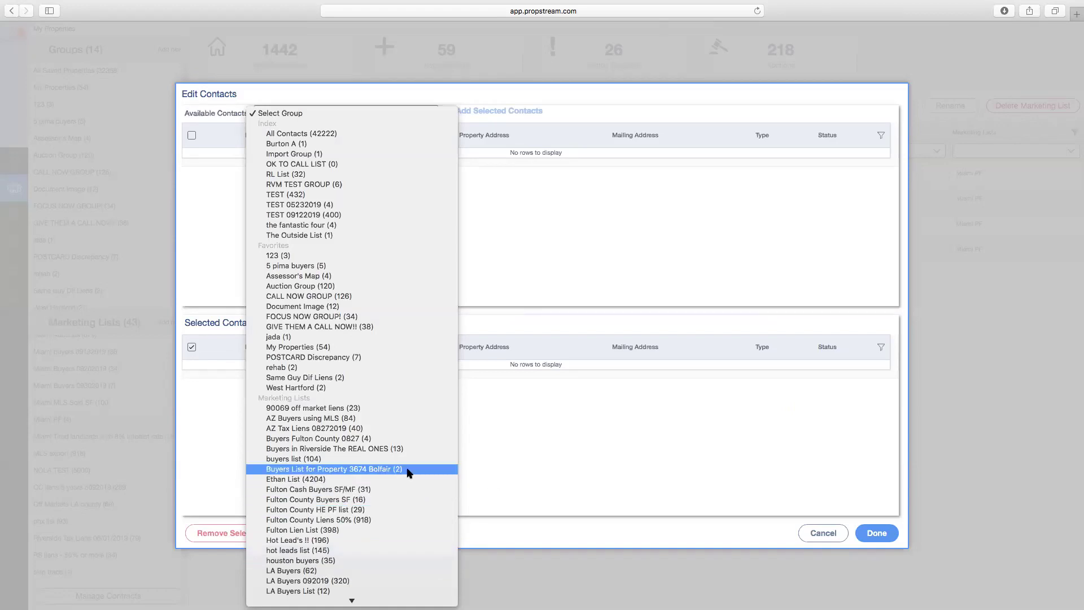
scroll(399, 474, down, 3)
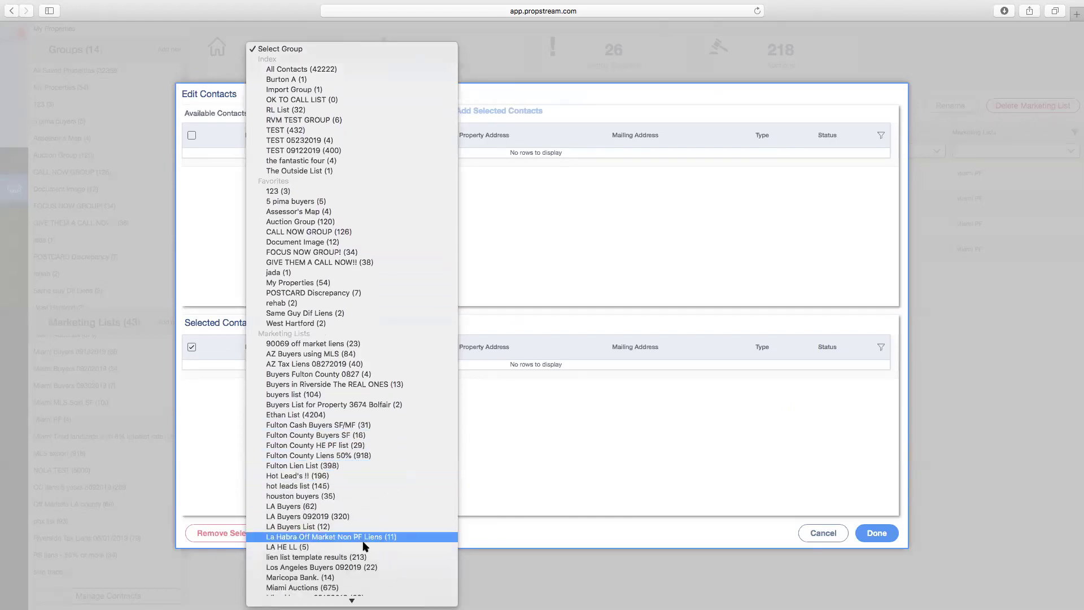
scroll(356, 531, down, 3)
scroll(350, 527, down, 1)
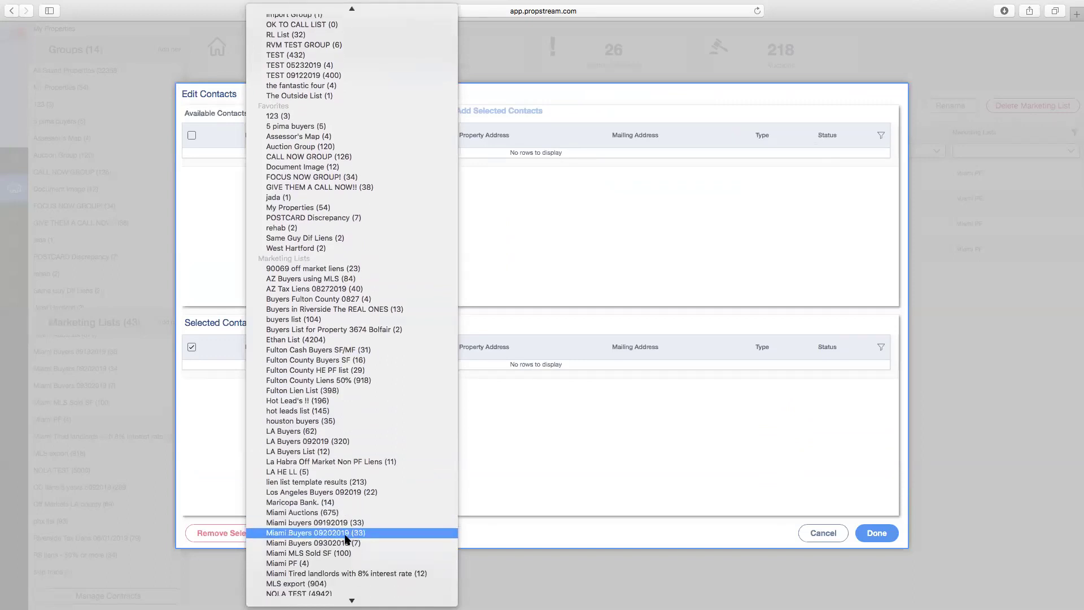
click(317, 565)
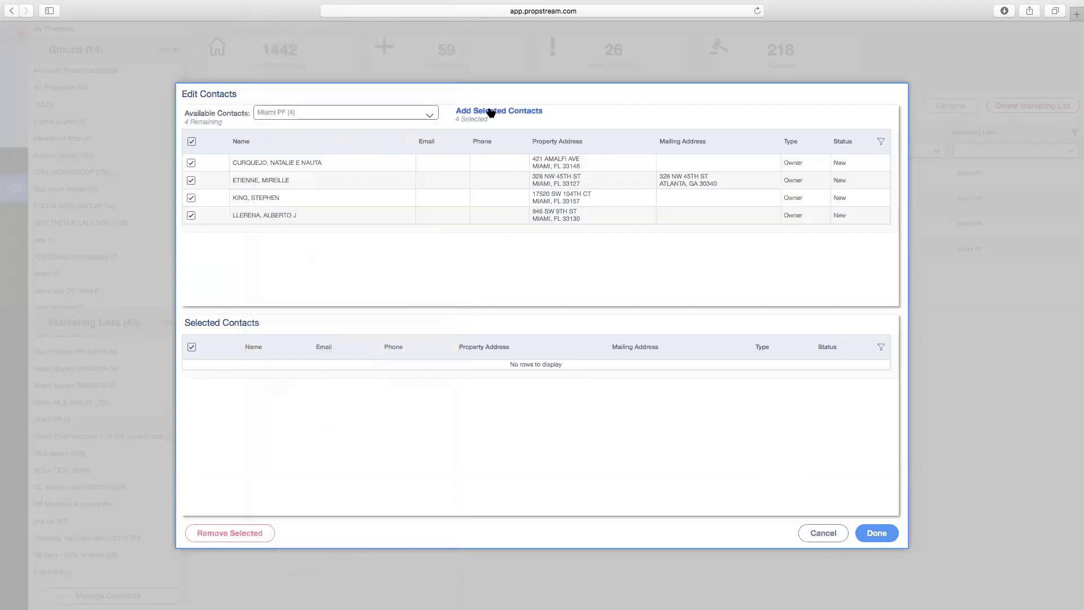
Cancel skip tracing without adding contacts and go to the Contacts page
click(835, 533)
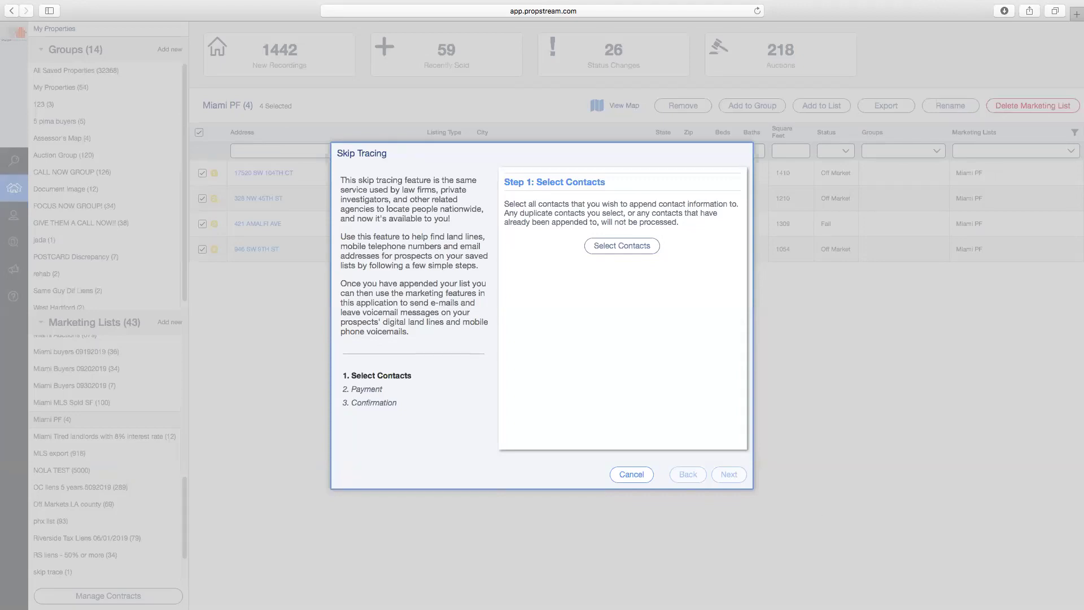
click(631, 476)
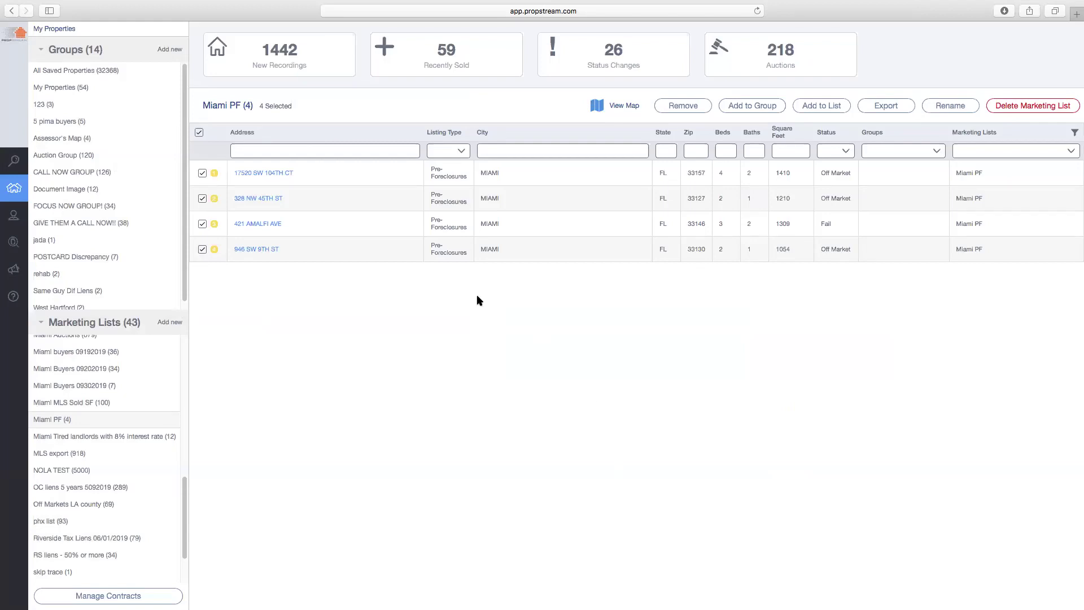
click(25, 220)
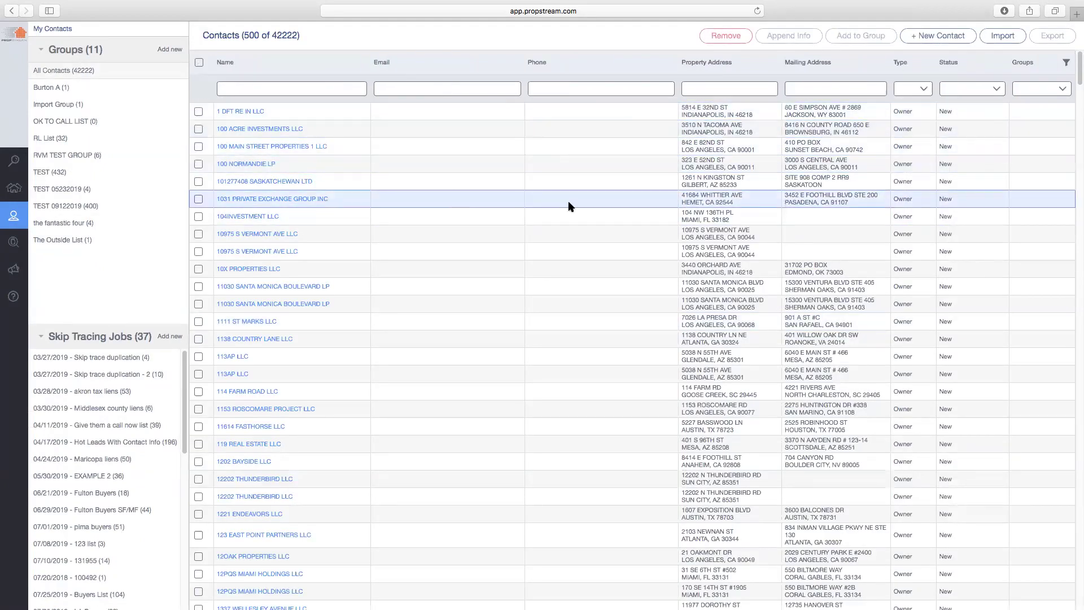
Open the Fulton Buyers SF/MF skip tracing results and dismiss the import options
click(127, 511)
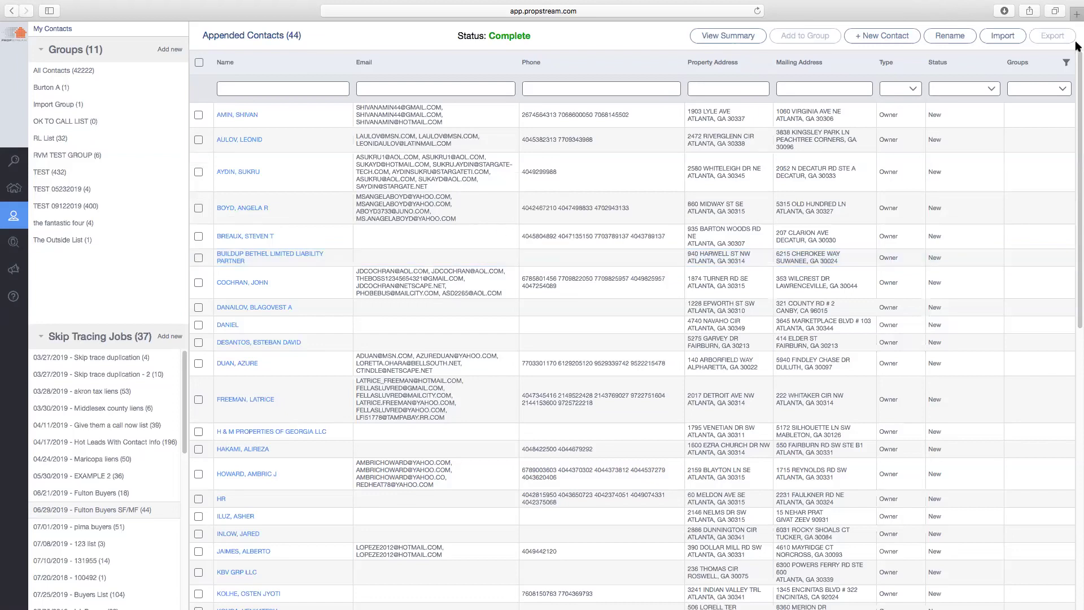
click(1012, 37)
click(947, 43)
View The Outside List contact group, then go to Marketing Campaigns
click(77, 242)
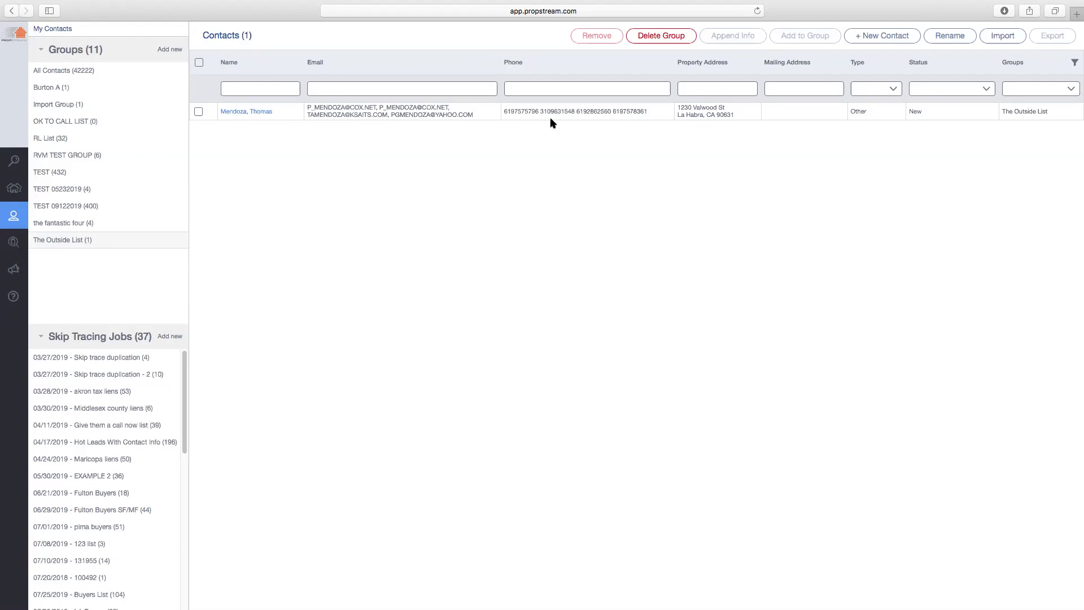
mouse_move(24, 251)
click(16, 270)
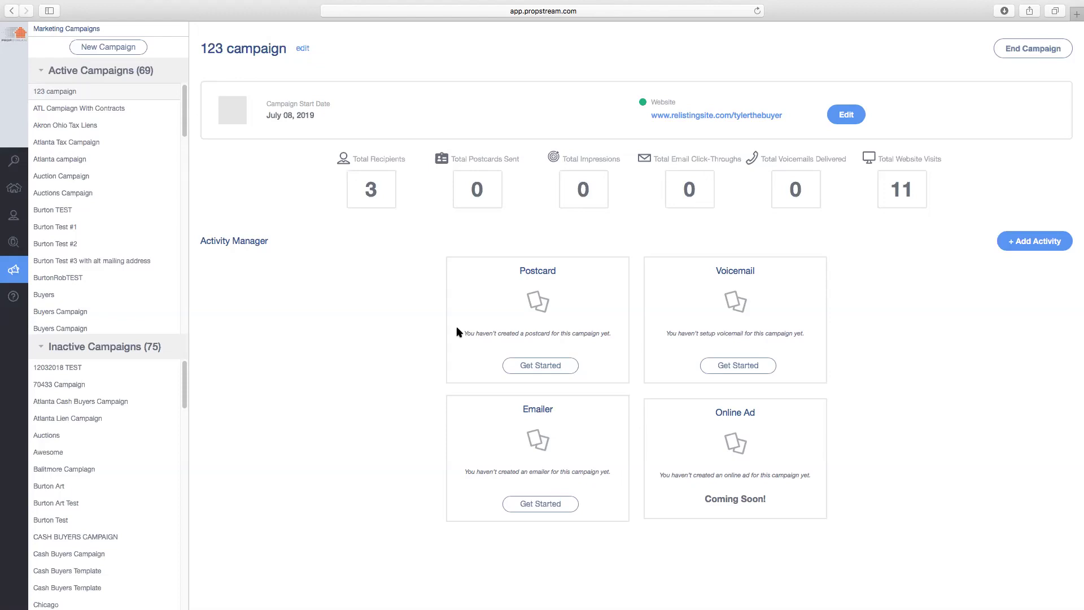
click(96, 48)
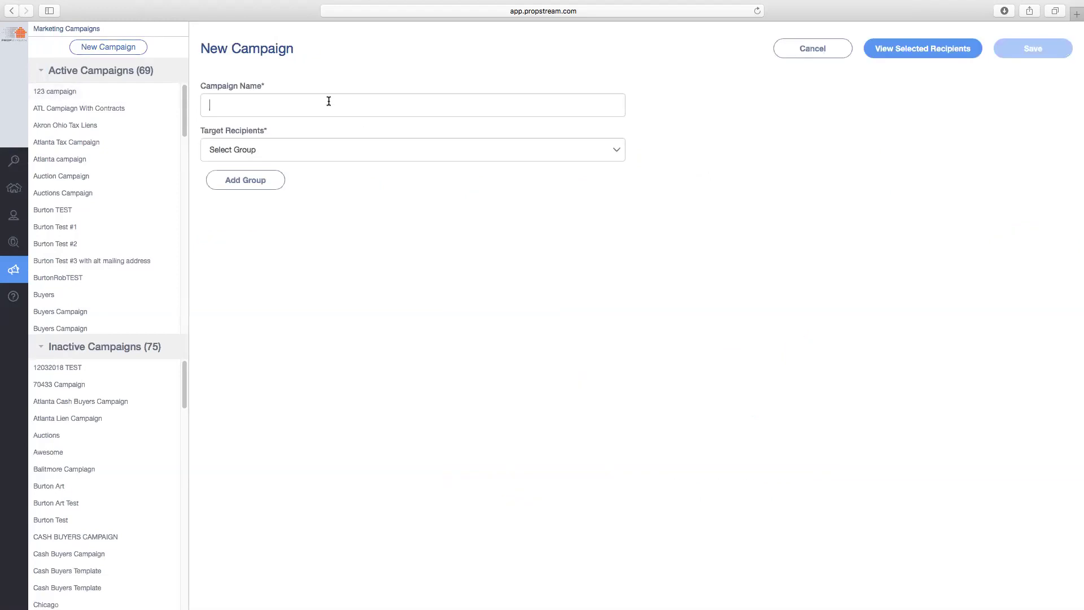
click(336, 148)
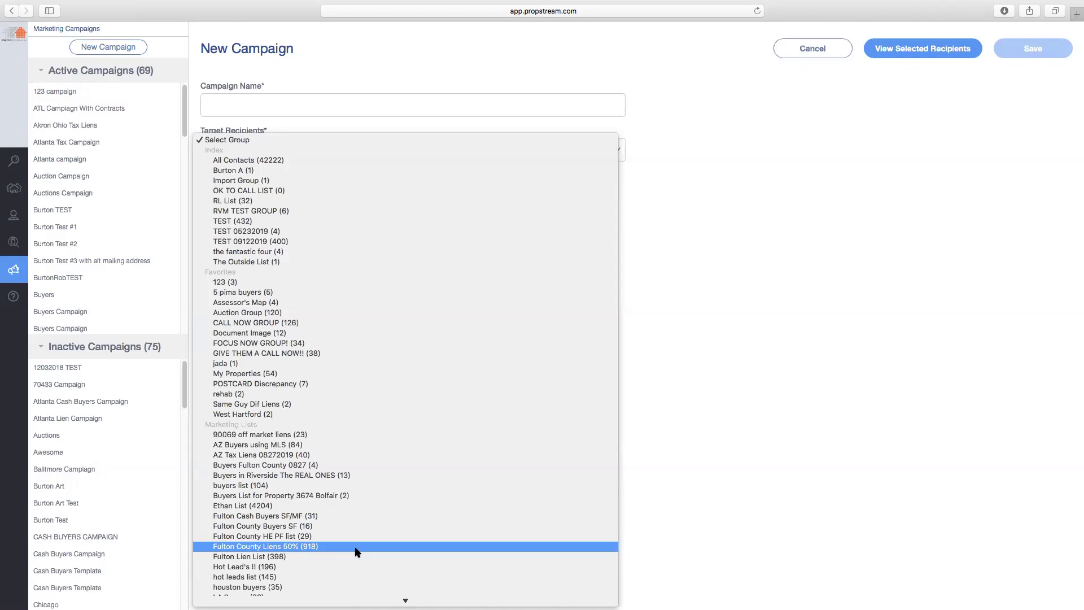
click(707, 344)
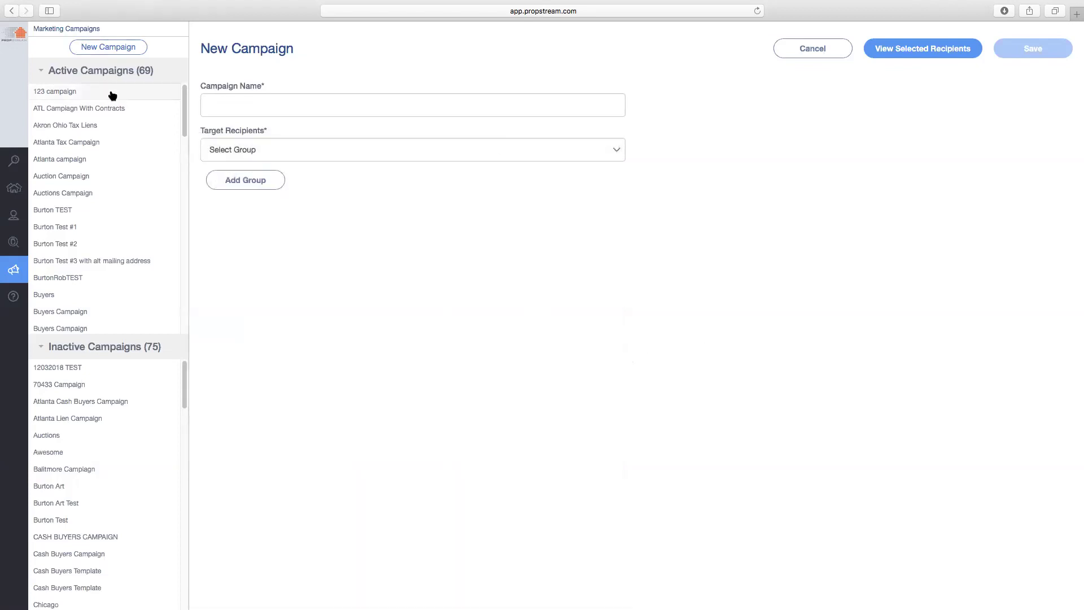
click(113, 96)
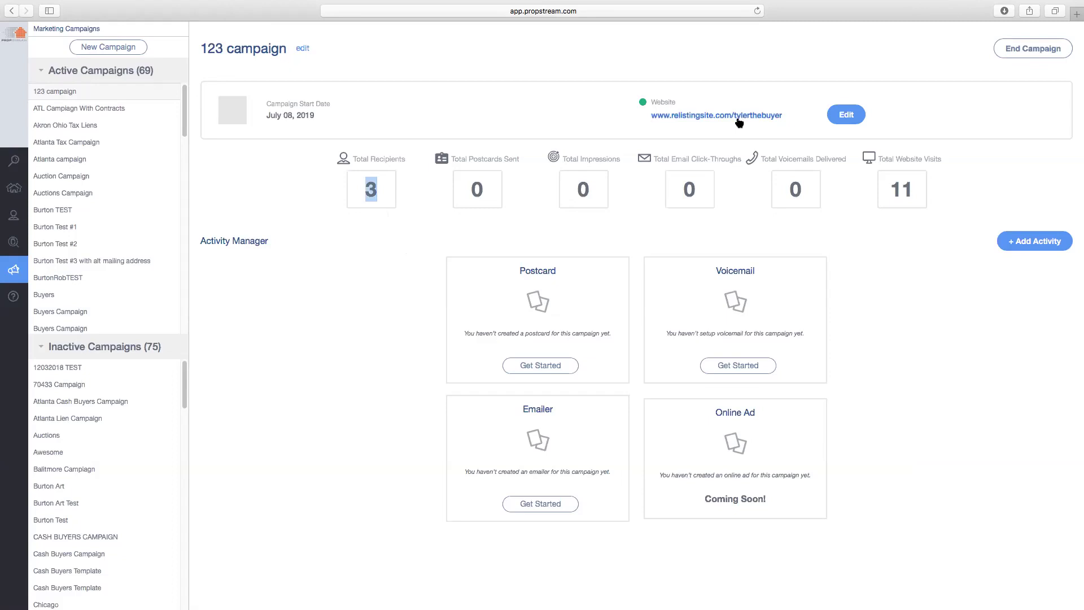
click(848, 117)
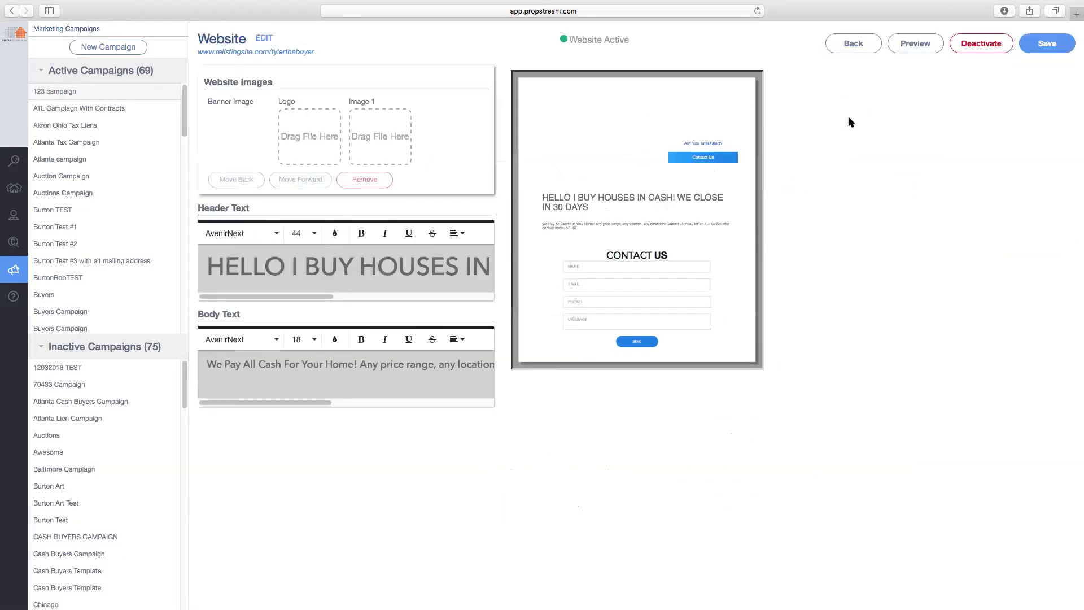
click(856, 43)
click(740, 115)
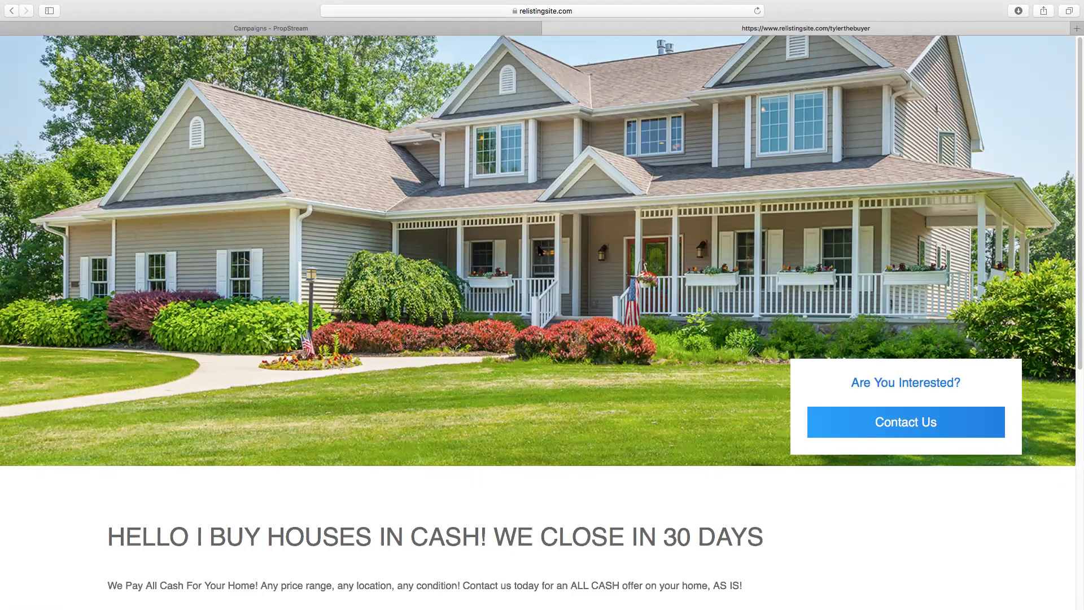
Scroll the landing page down to the Contact Us form and back, then close its tab
scroll(537, 253, down, 7)
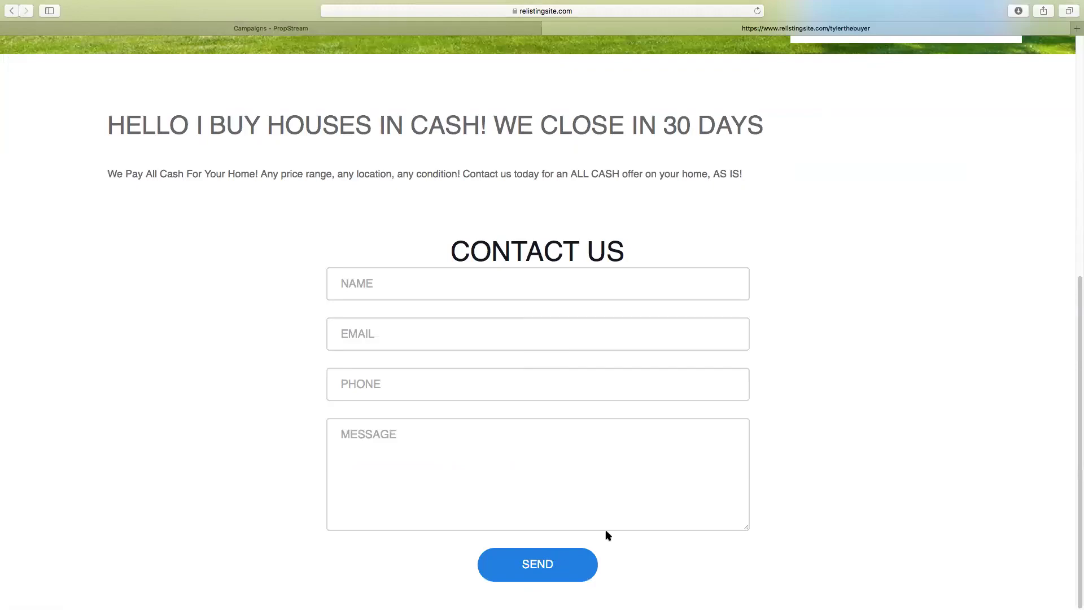
scroll(877, 362, up, 7)
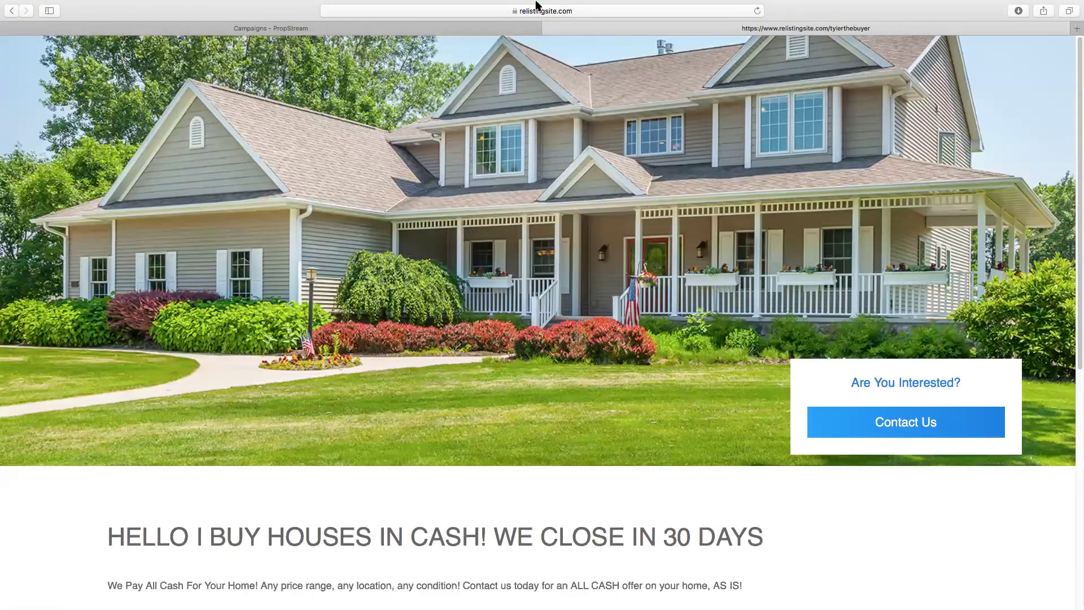
click(547, 29)
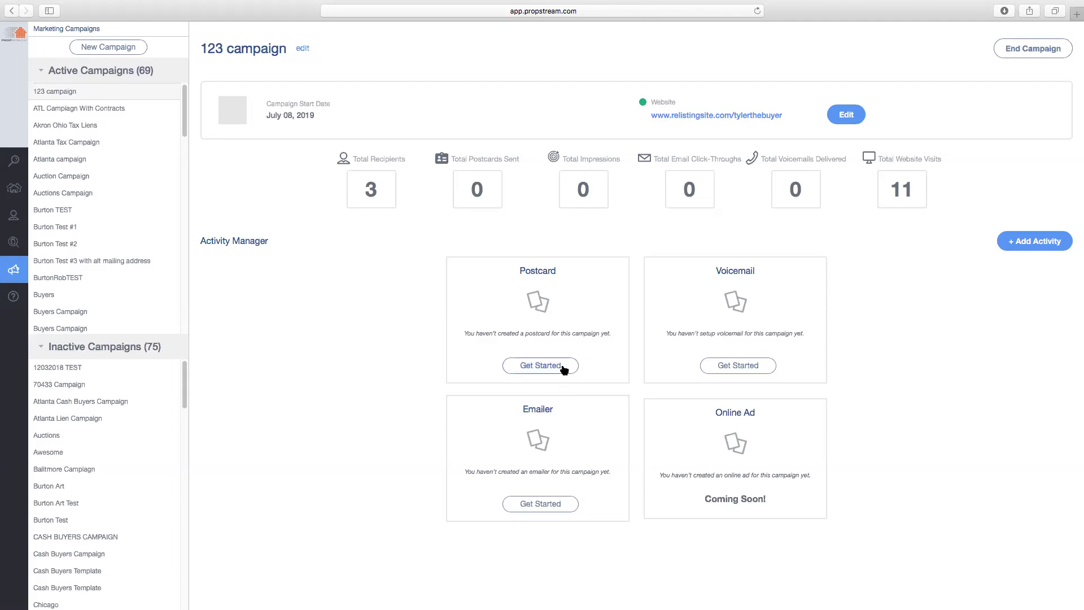
Try a default-settings postcard in the advanced editor, then abandon it and return to the campaign
click(563, 369)
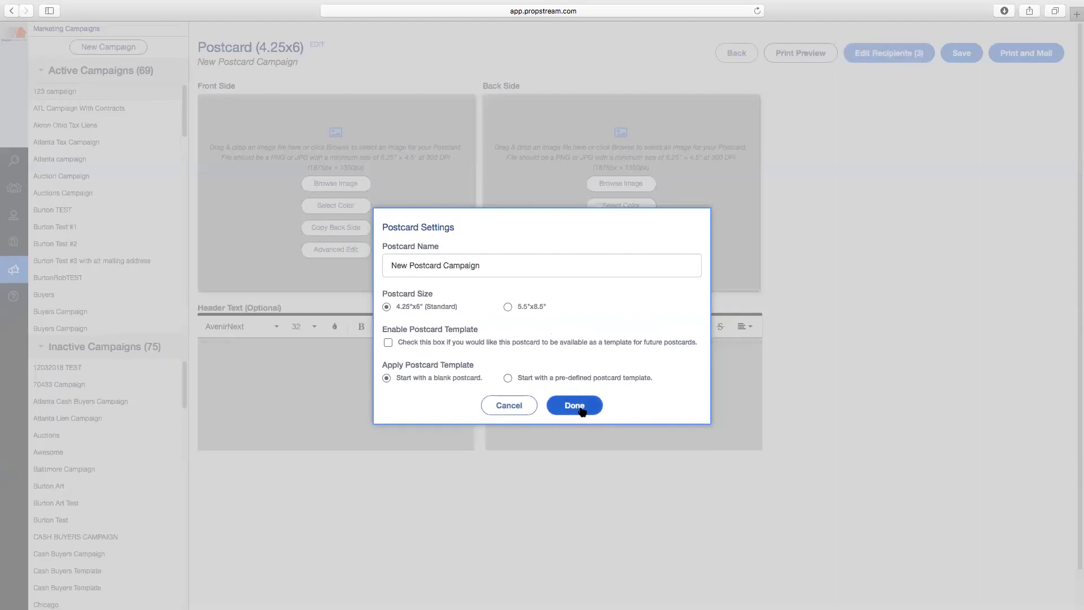
click(574, 406)
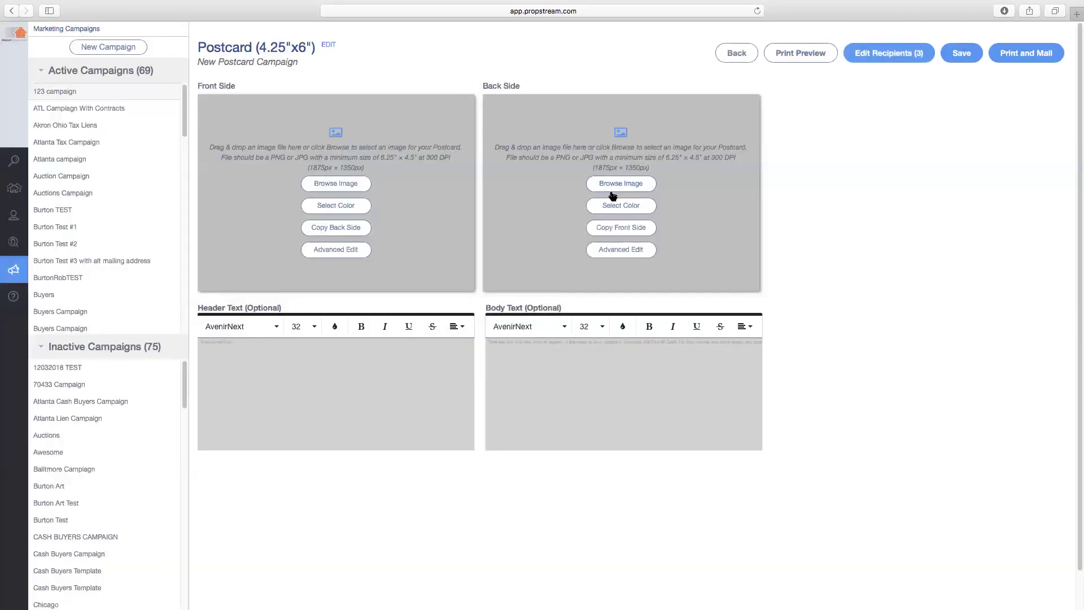
click(346, 249)
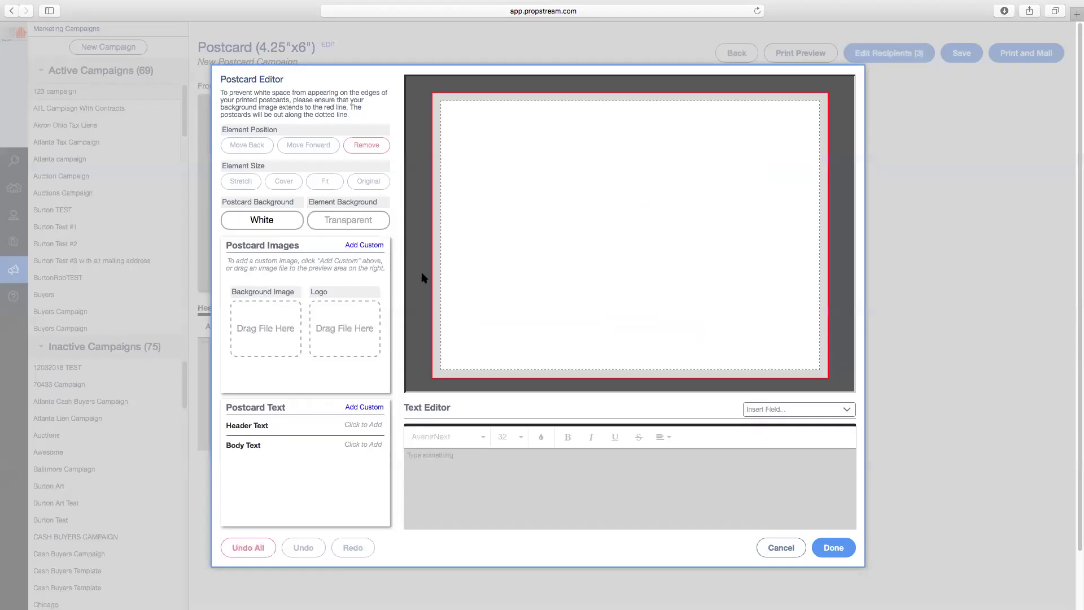
click(781, 548)
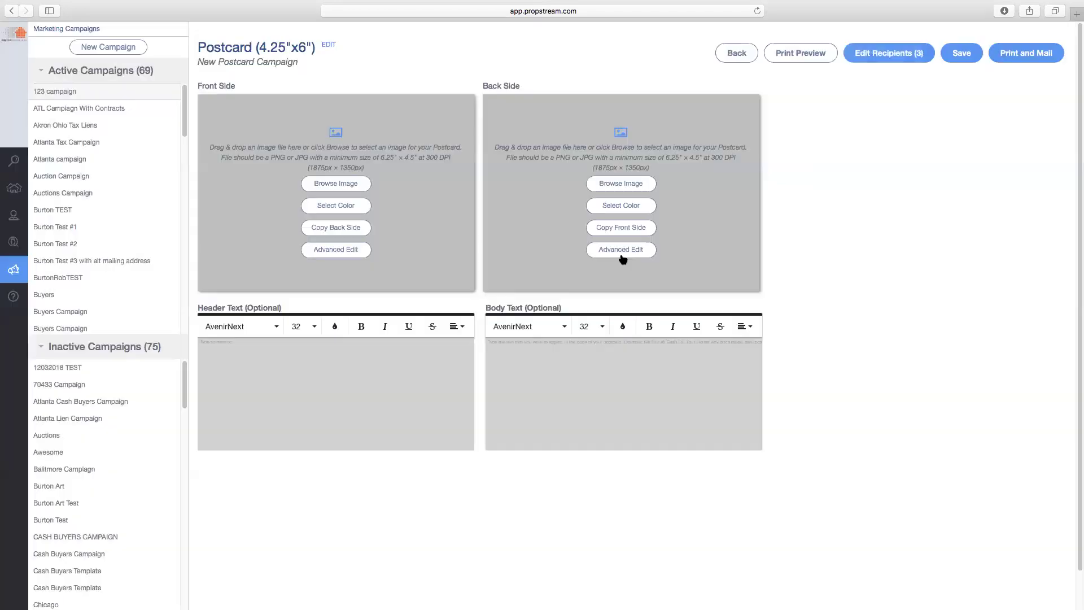
click(736, 53)
Create a new postcard from the pre-defined Buying Houses-PC 07A template
click(559, 366)
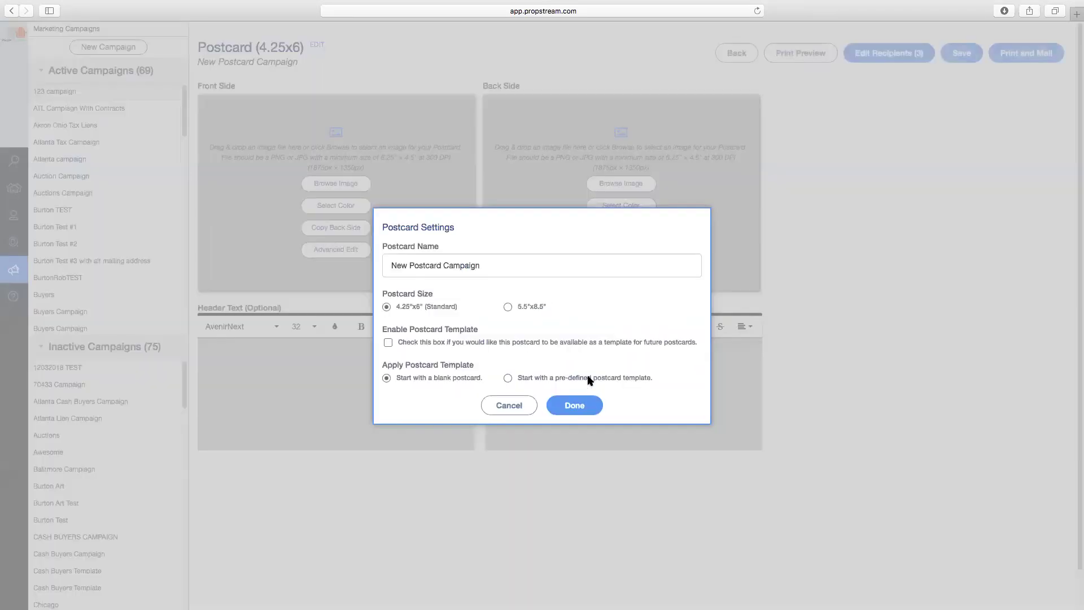
click(594, 380)
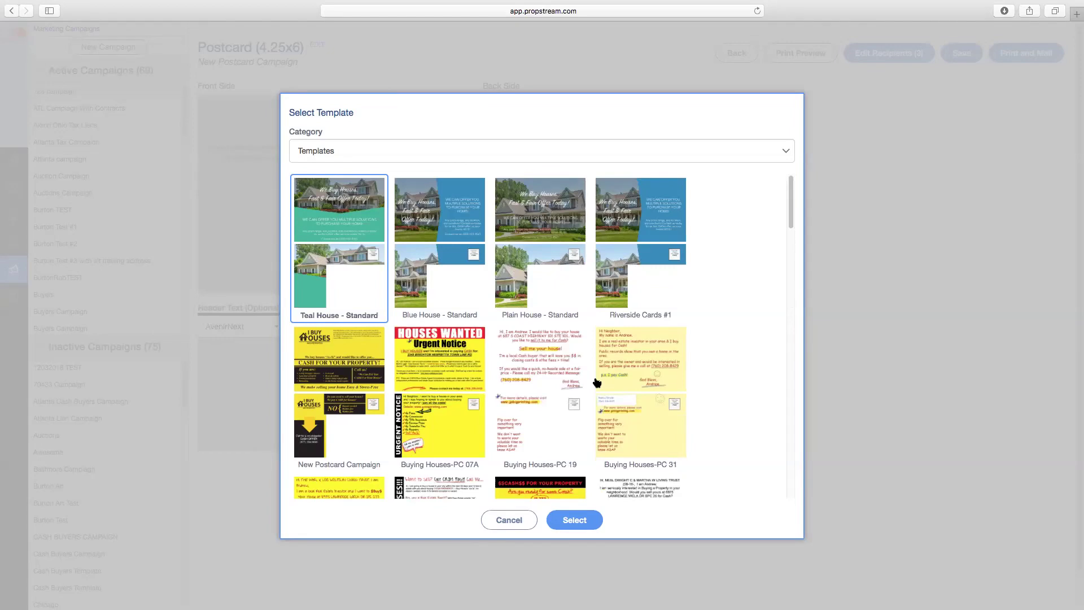
click(447, 402)
click(576, 521)
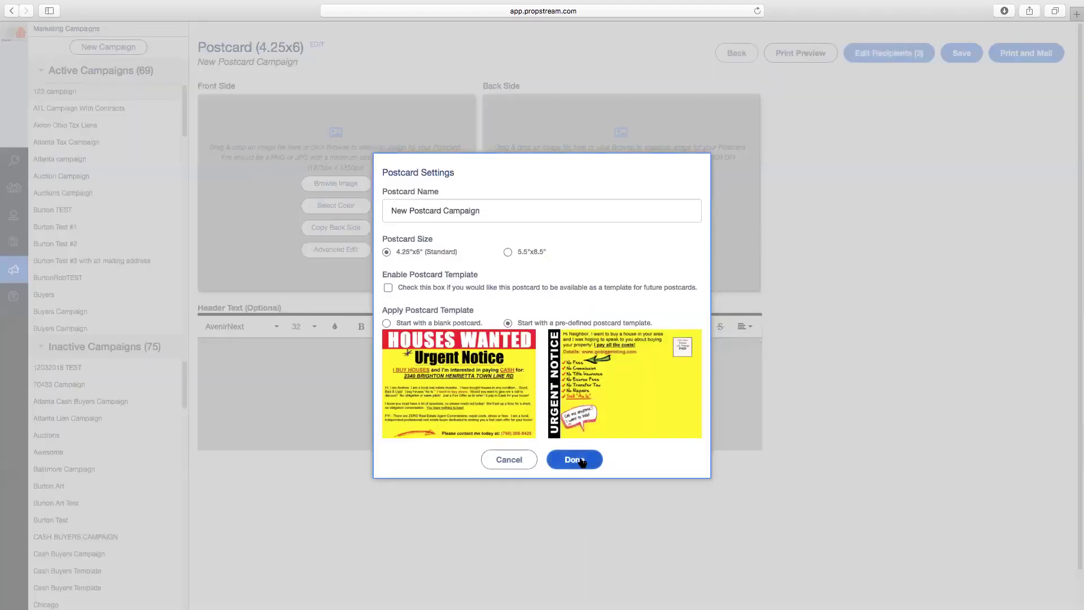
click(582, 462)
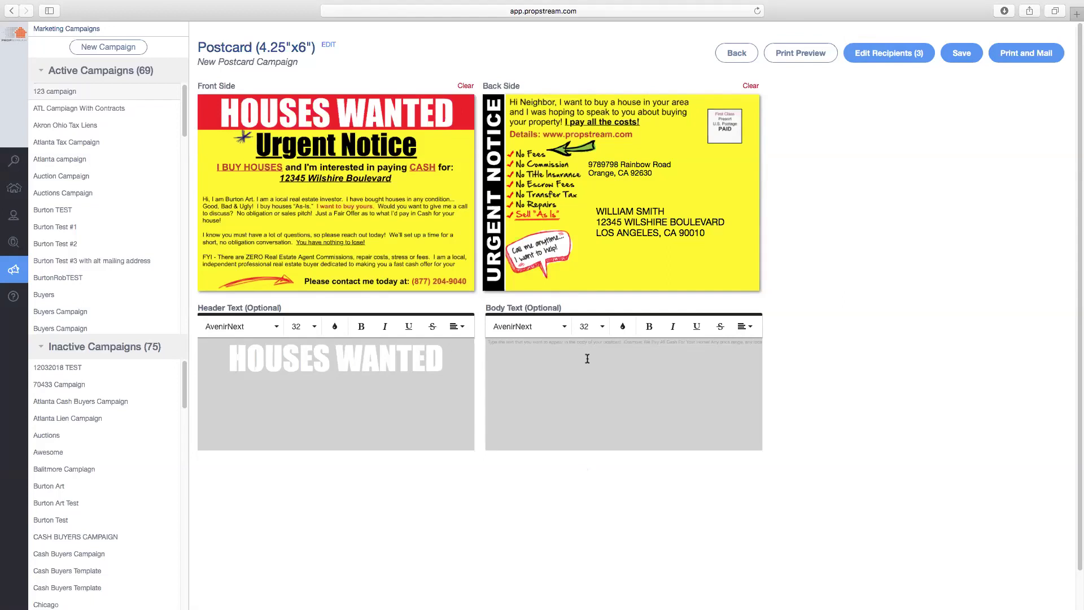
Print-preview the templated postcard, close the preview, and return to the 123 campaign
mouse_move(317, 178)
click(807, 55)
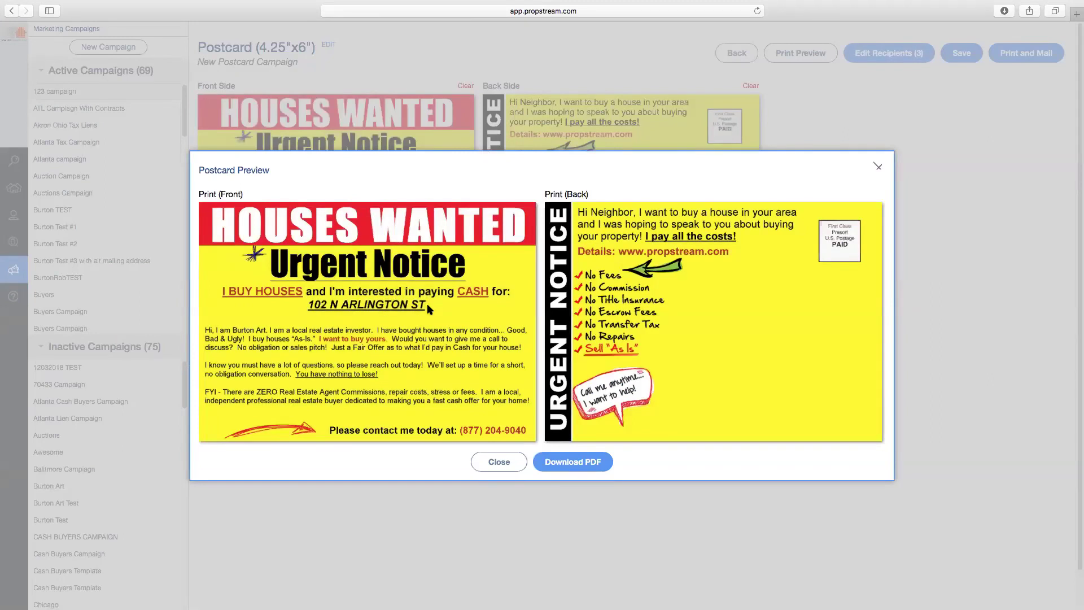
click(498, 464)
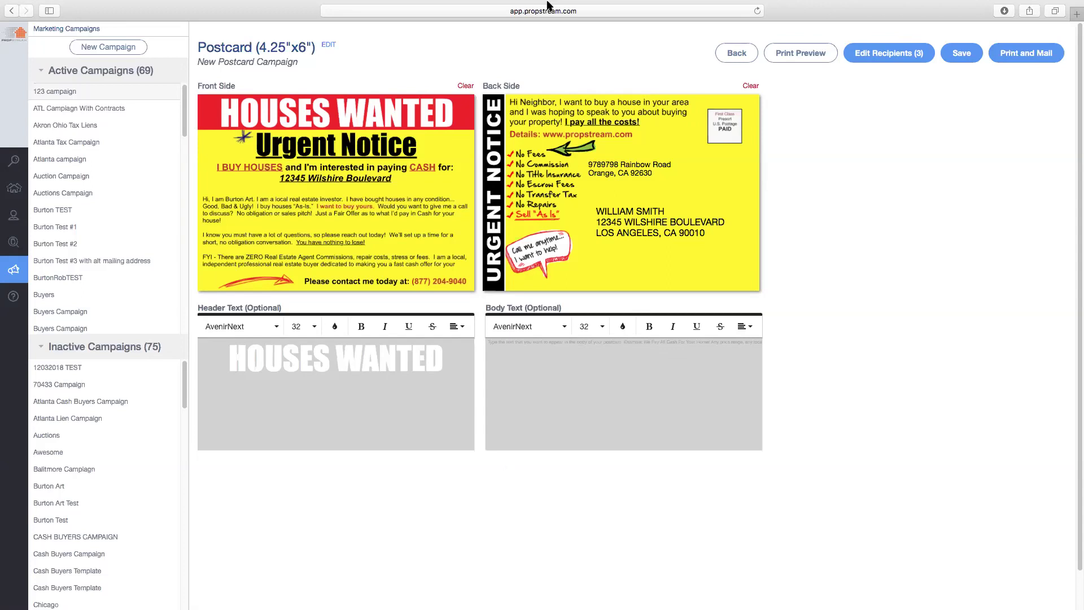
click(736, 54)
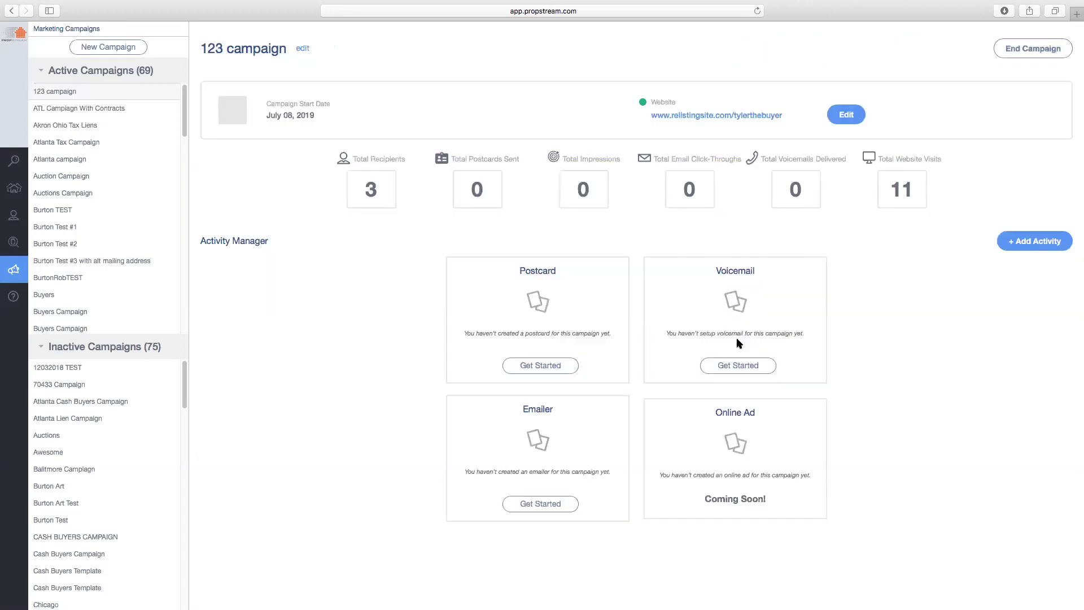
click(739, 366)
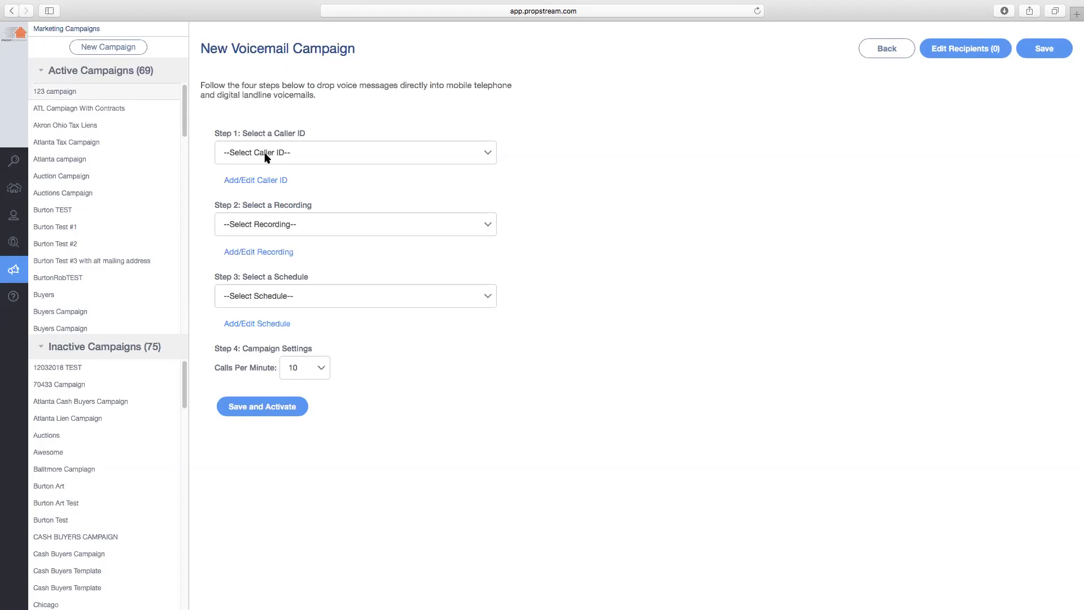
click(274, 253)
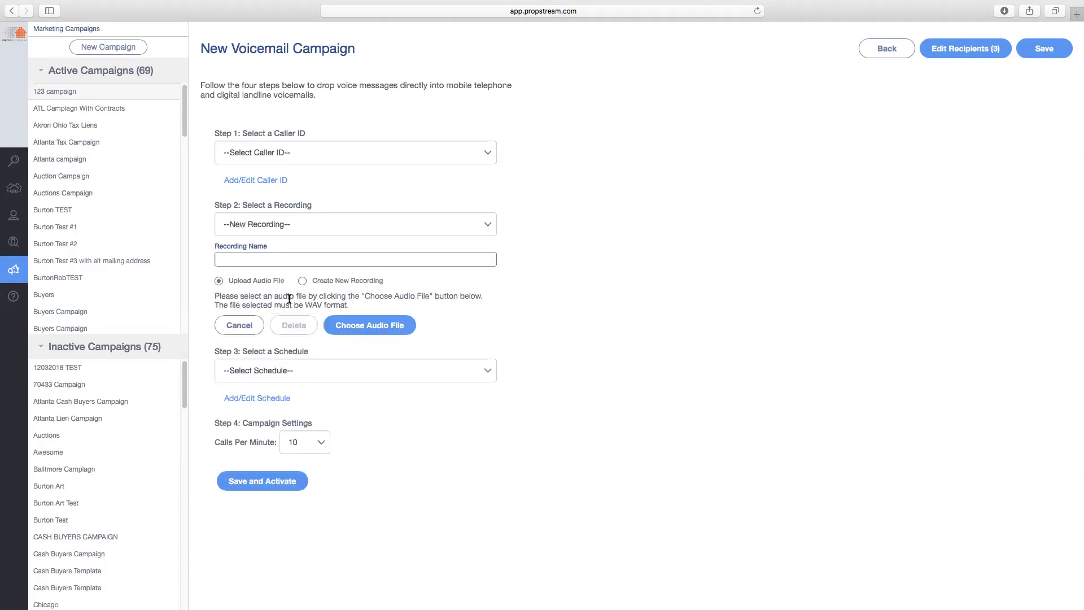
click(337, 284)
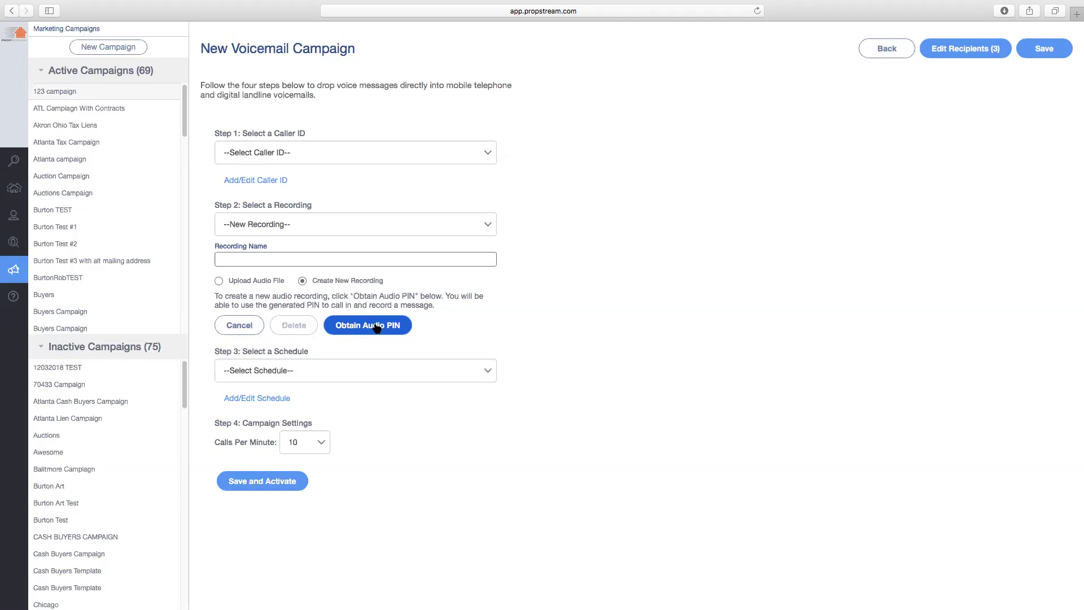
click(266, 397)
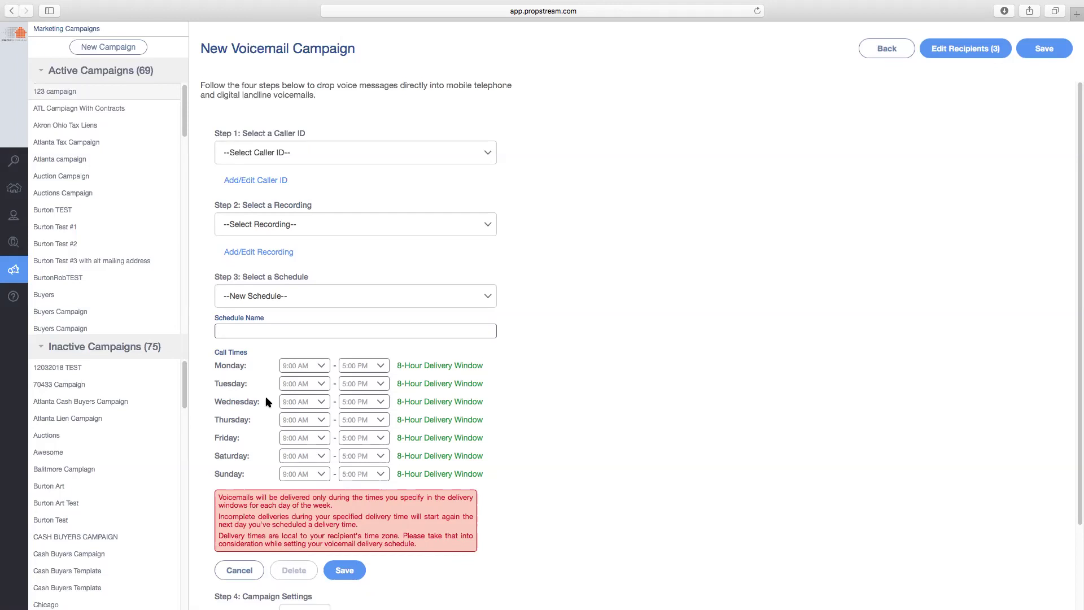
scroll(261, 443, down, 2)
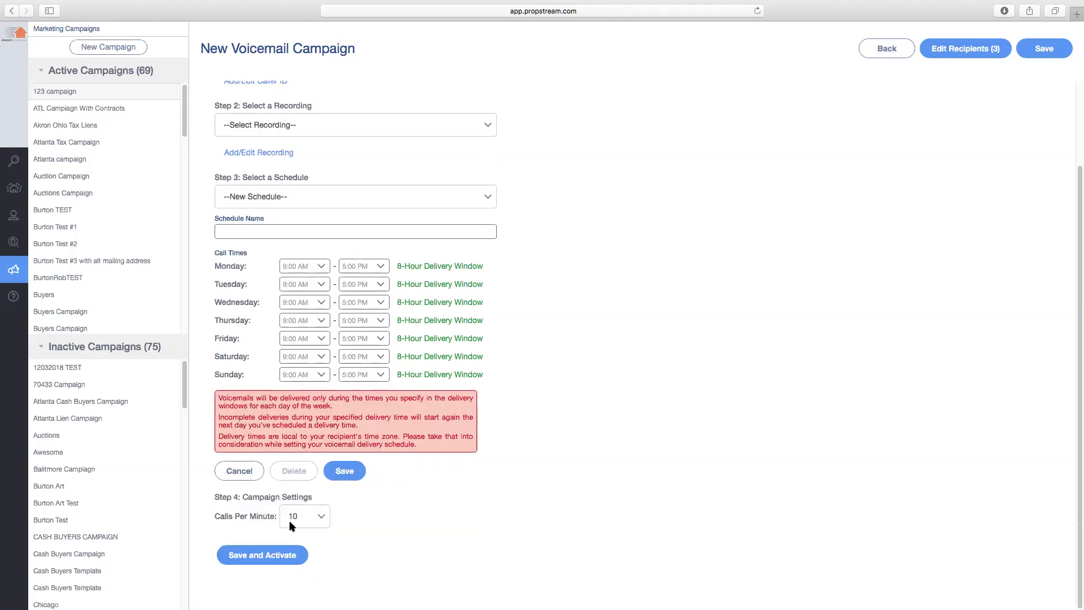
click(320, 518)
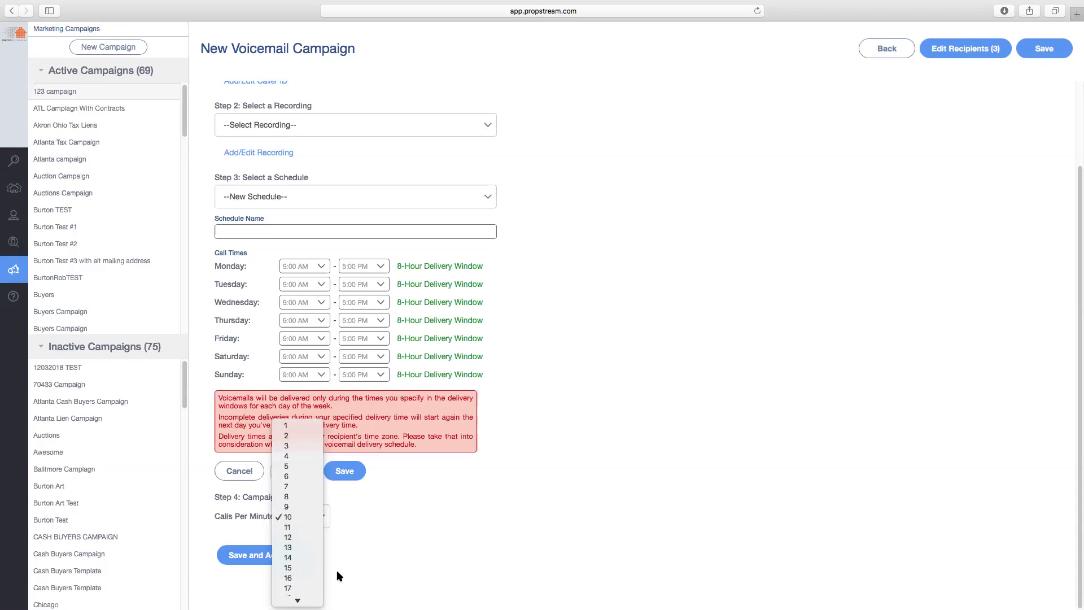
mouse_move(298, 599)
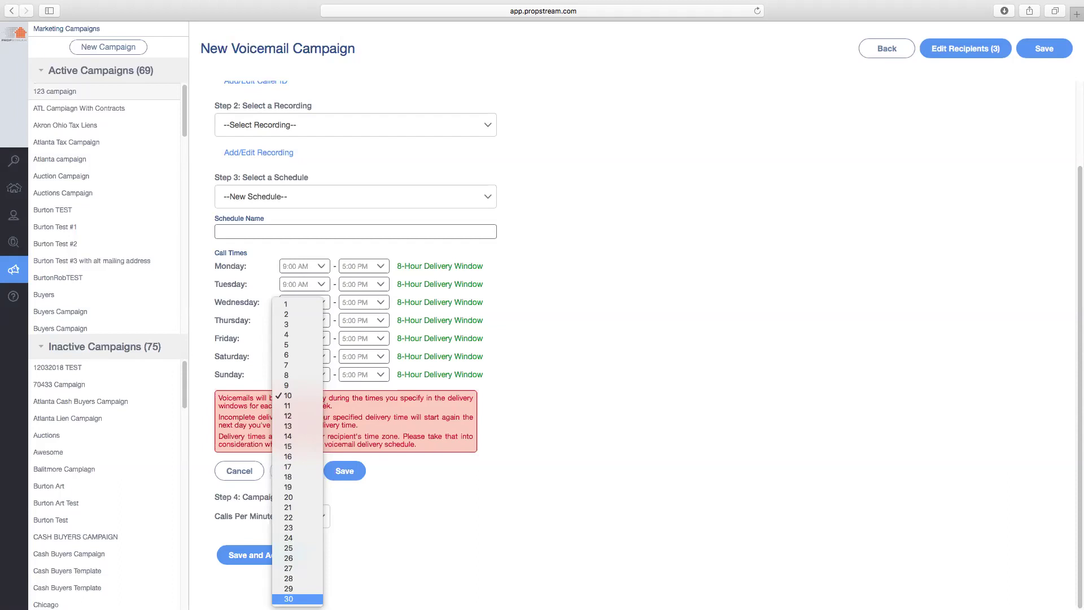
click(637, 327)
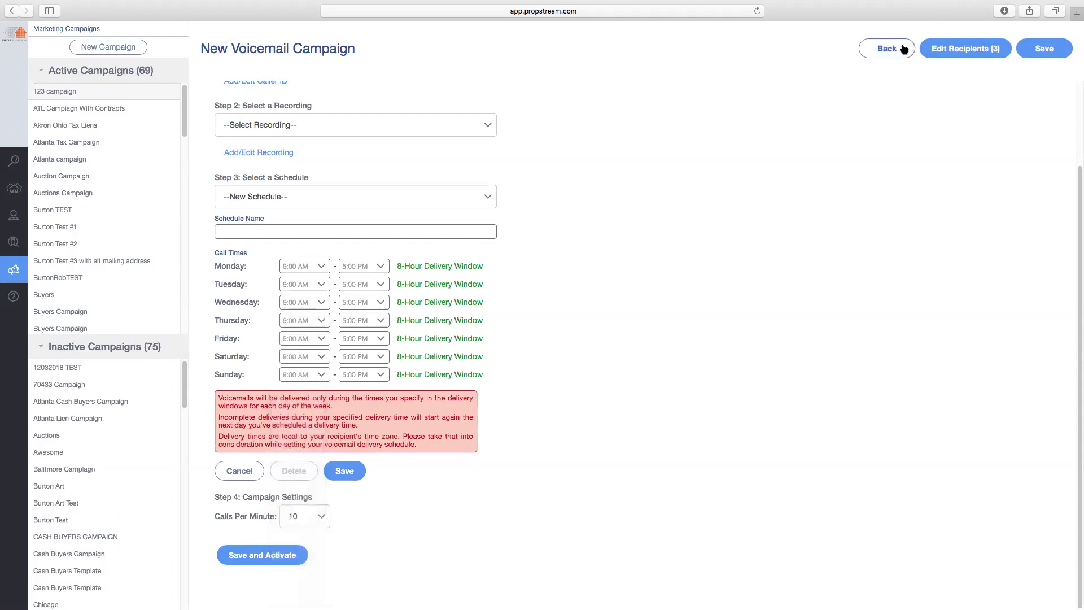
click(902, 49)
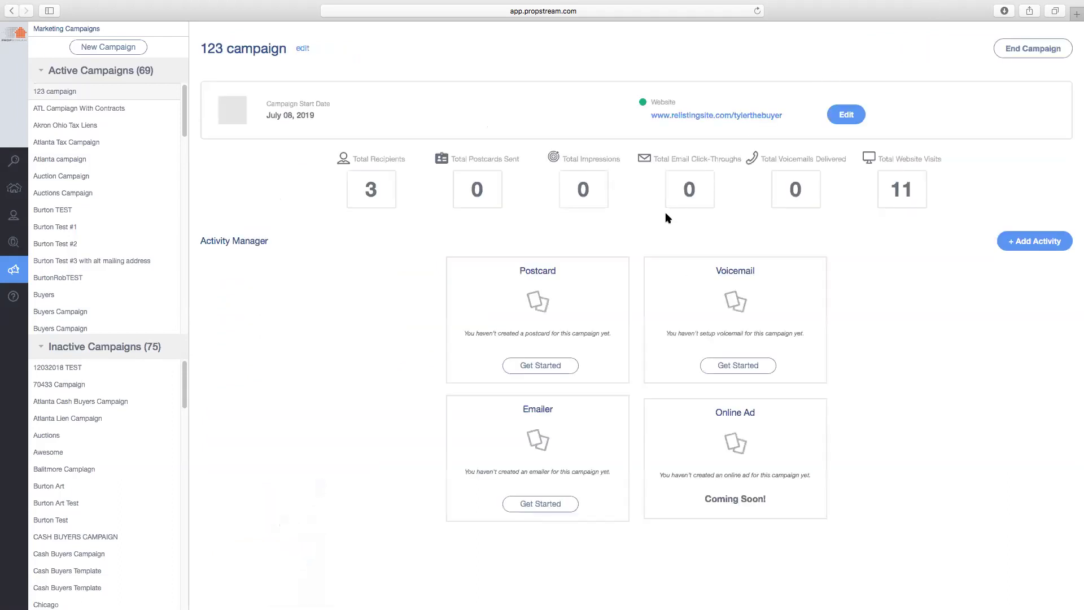
Start an Emailer activity, cancel its email settings, and open PropStream Help in a new tab
click(552, 508)
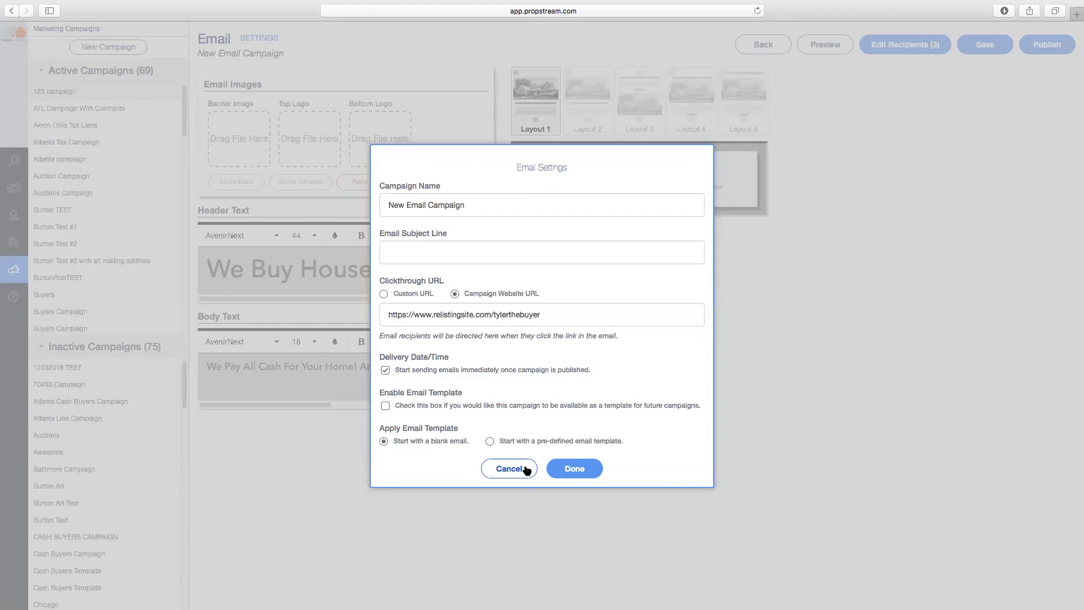
click(525, 469)
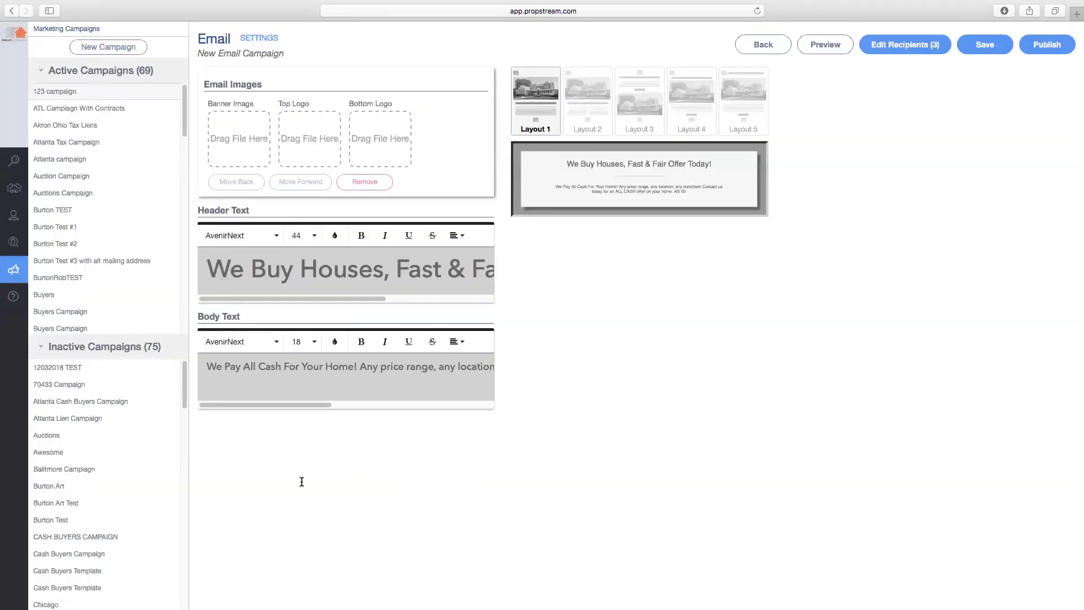
click(20, 298)
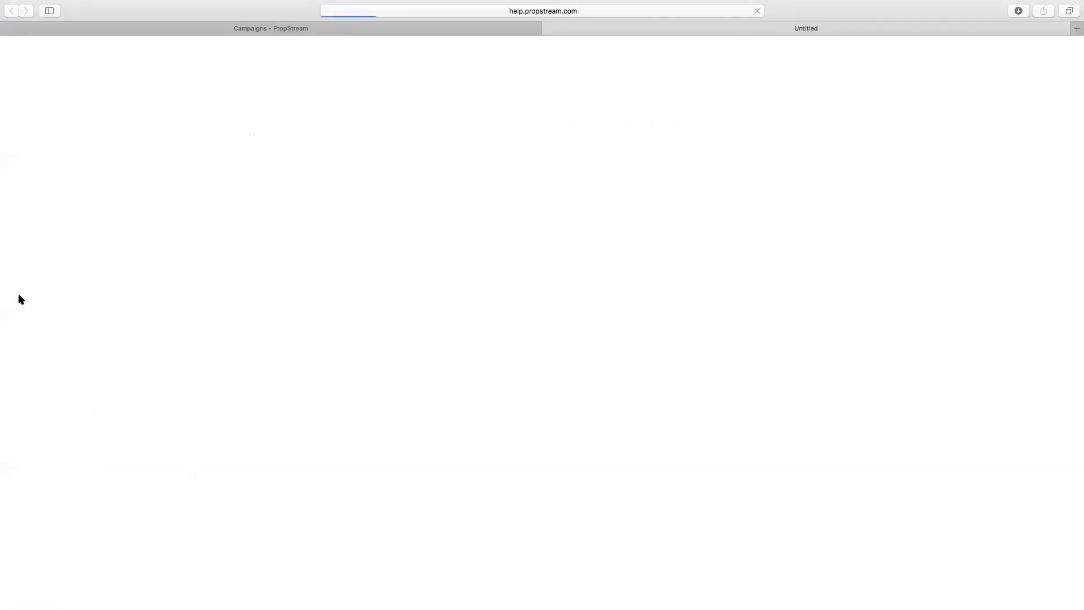